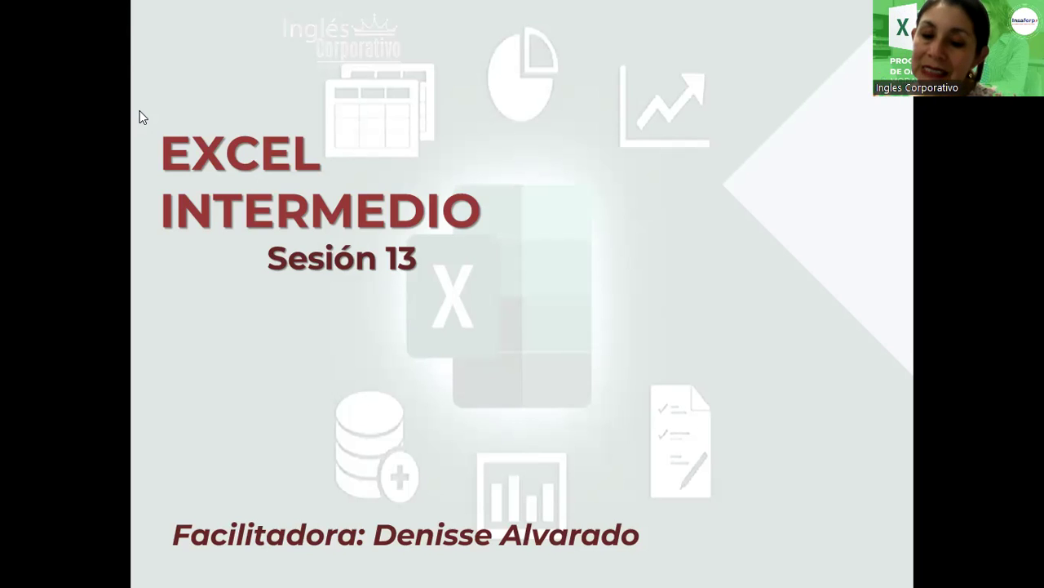
# Advance the slideshow from the Excel Intermedio title slide to the Objetivo slide.
pyautogui.click(539, 332)
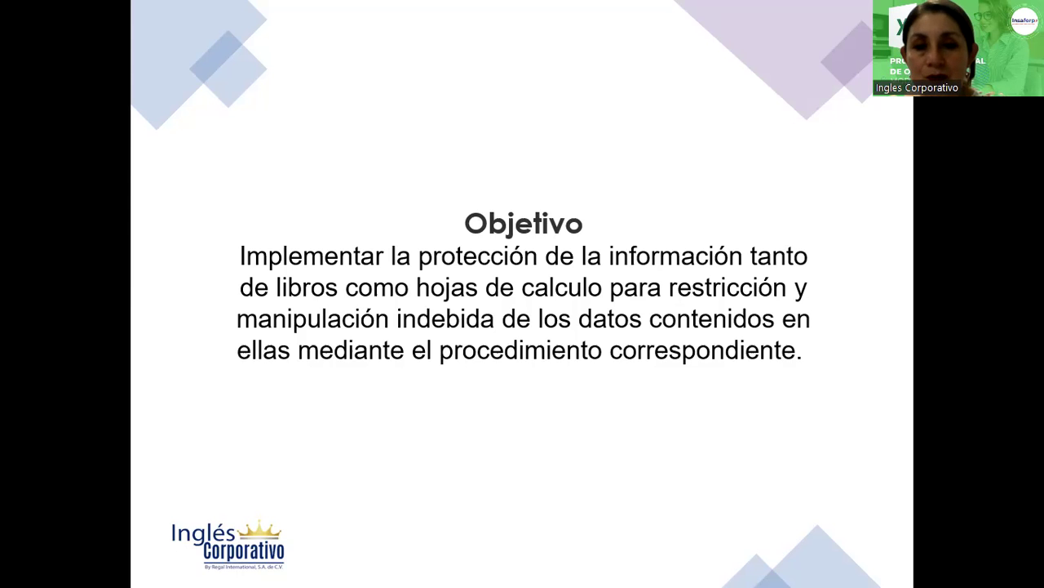
# Advance the slideshow toward the Protección y seguridad en Excel slide.
pyautogui.press('Right')
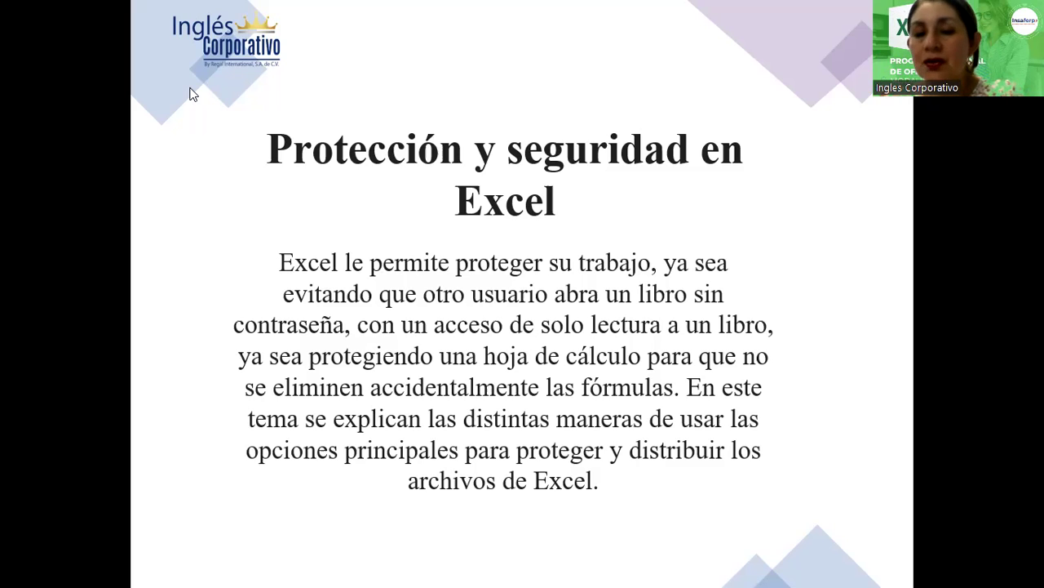
# Advance the slideshow to the Advertencia slide with the password warnings.
pyautogui.click(753, 240)
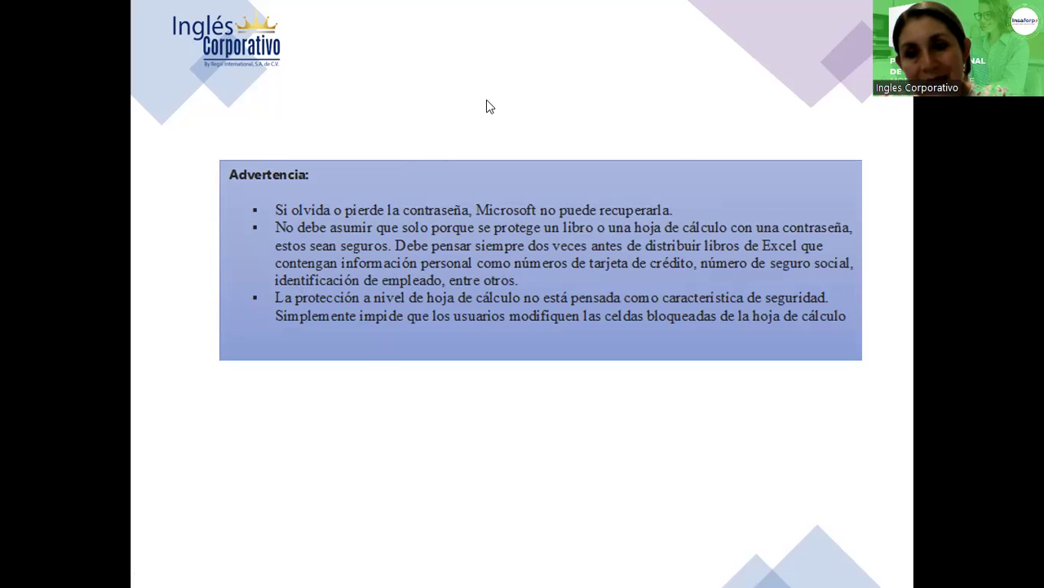
# Draw three red arrows at the Advertencia heading, warning box and first bullet, then erase them.
pyautogui.moveTo(665, 140); pyautogui.dragTo(342, 181)
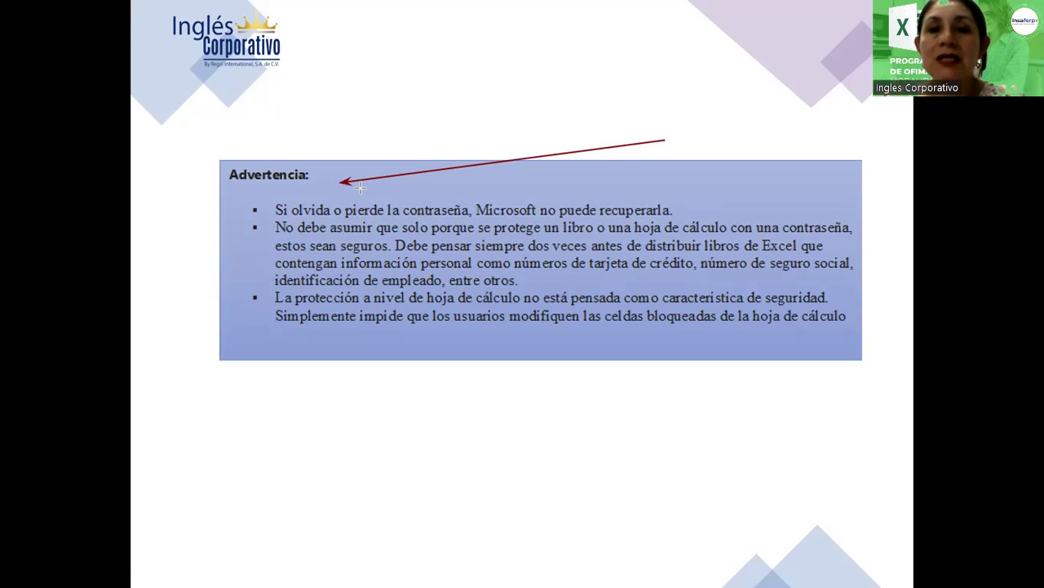
pyautogui.moveTo(159, 139); pyautogui.dragTo(210, 171)
pyautogui.moveTo(148, 211); pyautogui.dragTo(269, 209)
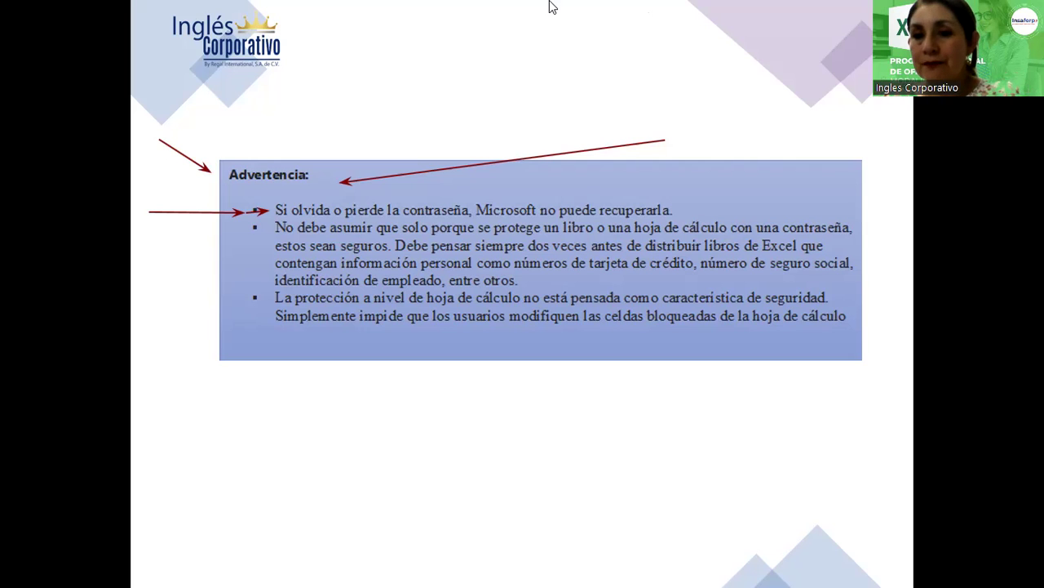
pyautogui.press('e')
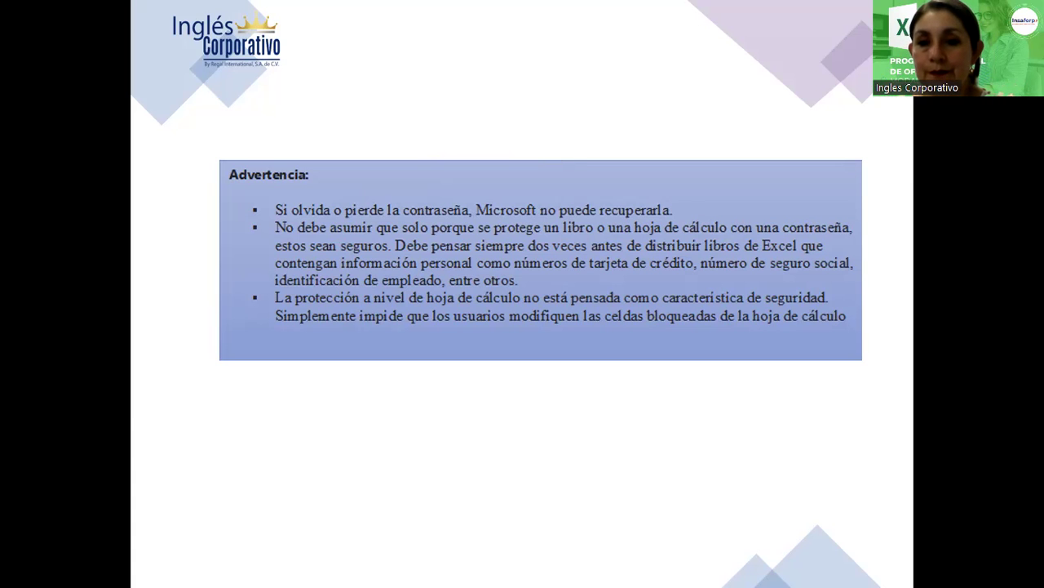
# Advance the slideshow to the slide picturing Excel's Proteger libro options.
pyautogui.click(819, 198)
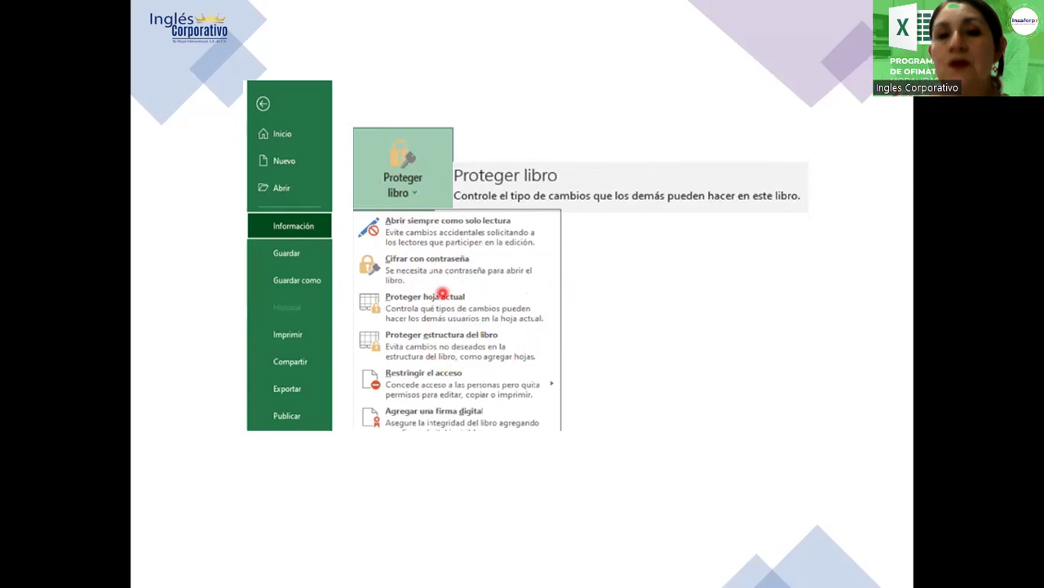
# Advance past the Proteger libro slide to end the slideshow.
pyautogui.click(613, 272)
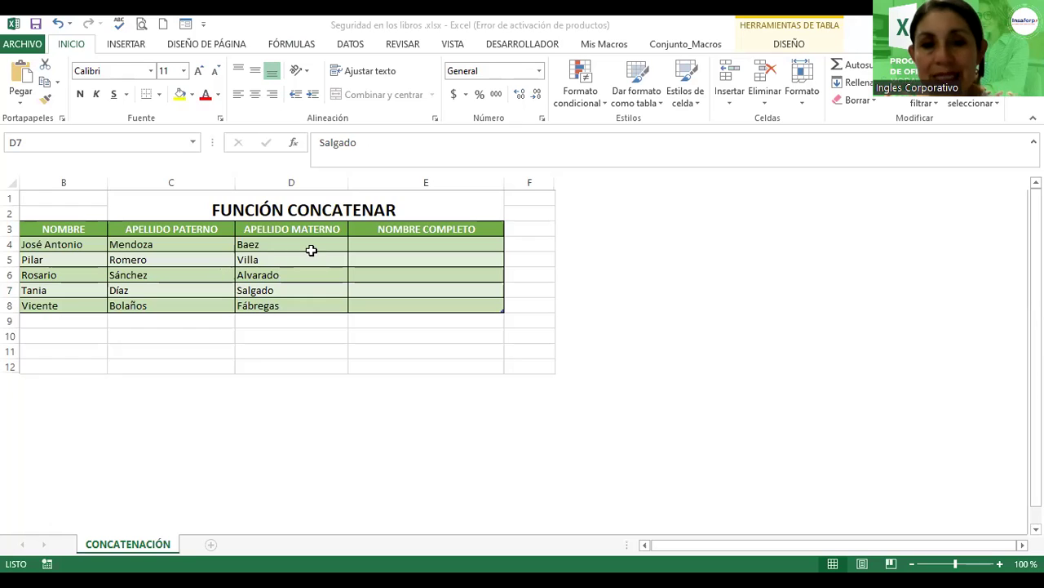
# Select cell E4 in the NOMBRE COMPLETO column and zoom in on the sheet.
pyautogui.click(367, 244)
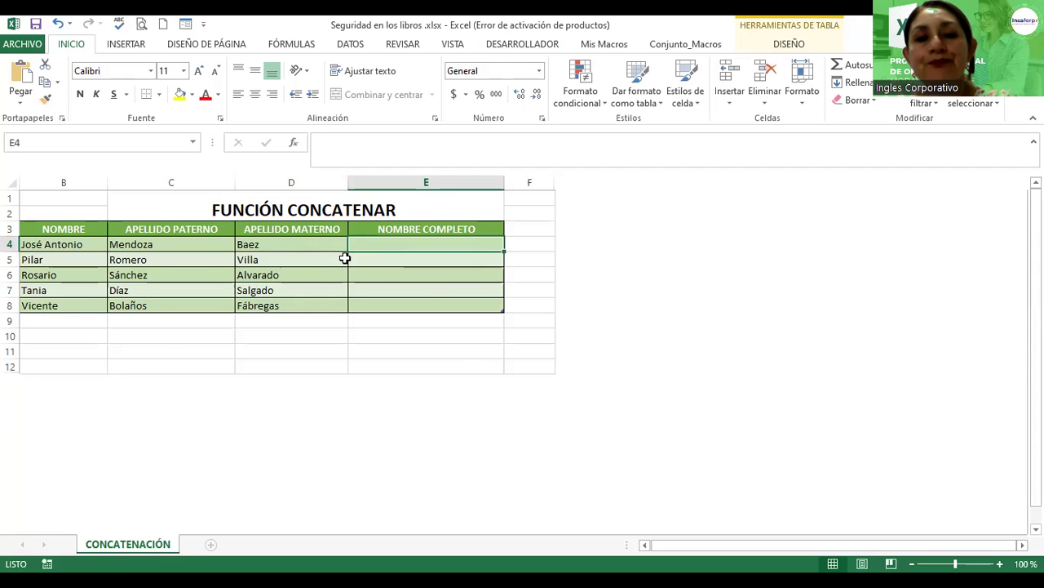
pyautogui.click(999, 563)
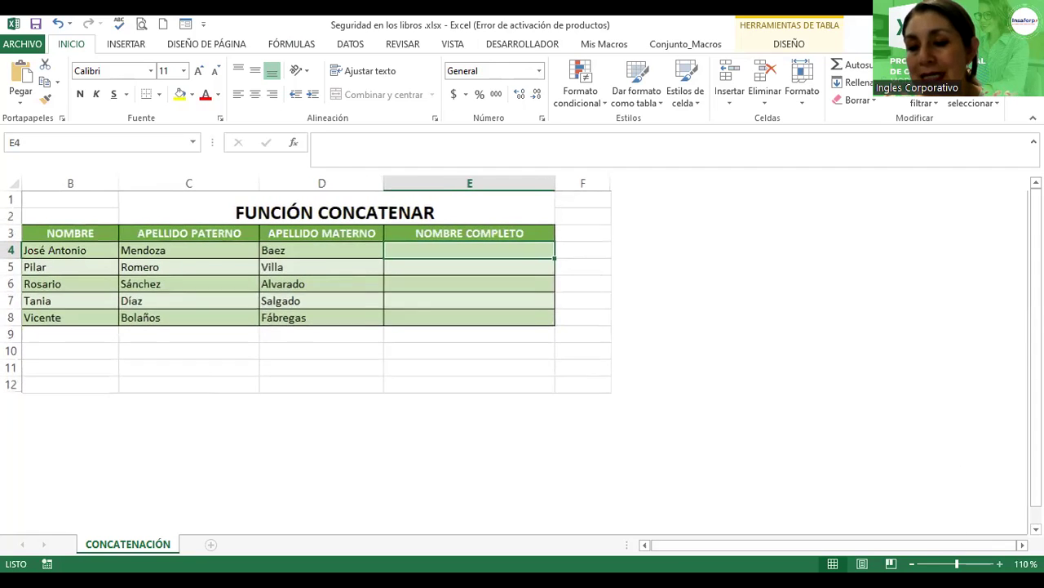
pyautogui.click(1000, 563)
# Start Save As into the semana 3 folder with the file name 'Libro con protección'.
pyautogui.click(8, 43)
pyautogui.click(47, 199)
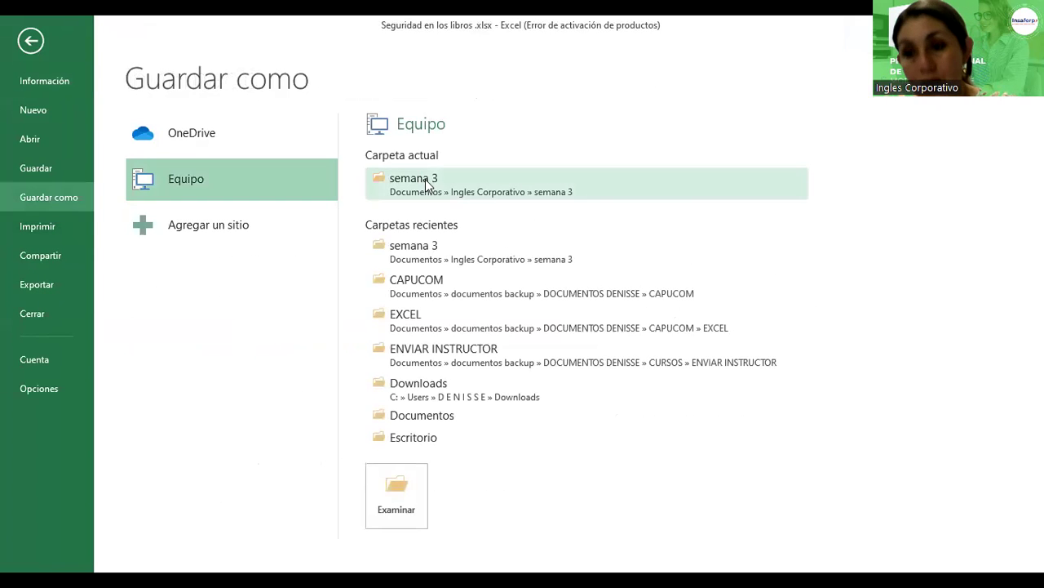
pyautogui.click(437, 186)
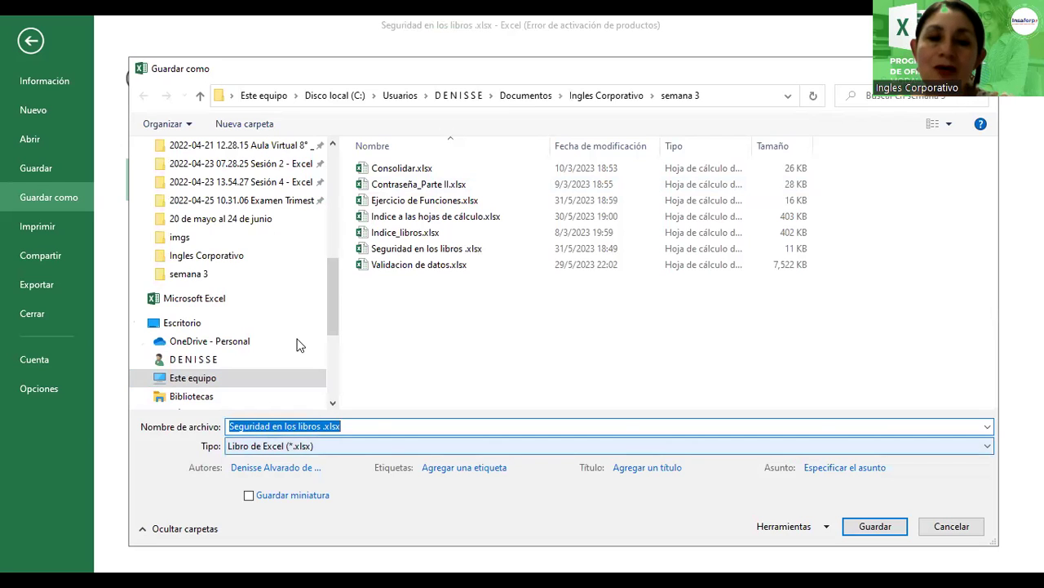
pyautogui.press('End')
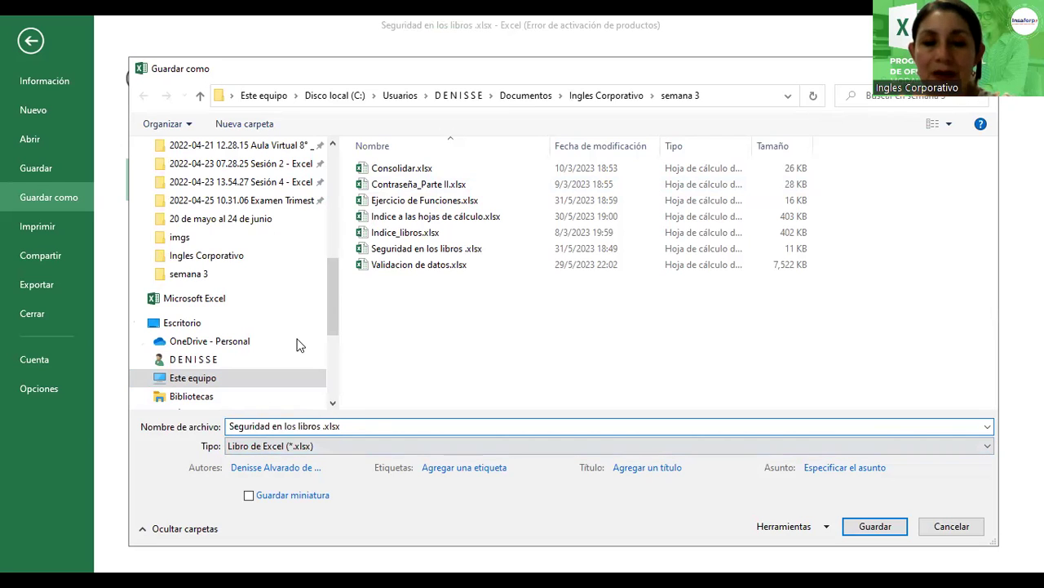
pyautogui.hotkey('ctrl', 'a')
pyautogui.write('Prog')
pyautogui.press('BackSpace')
pyautogui.press('BackSpace')
pyautogui.press('BackSpace')
pyautogui.press('BackSpace')
pyautogui.write('Libro con ')
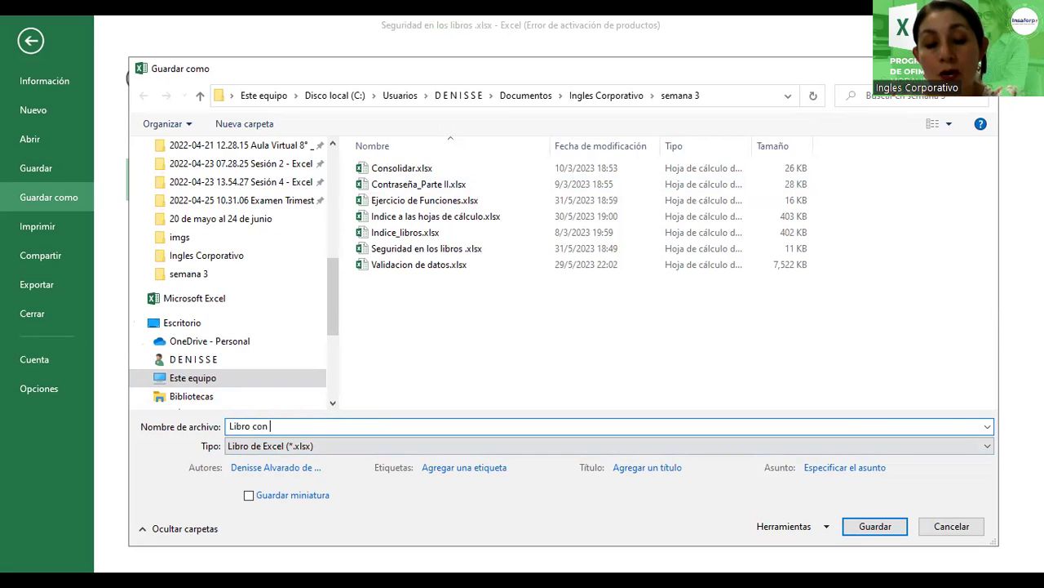
pyautogui.write('protección')
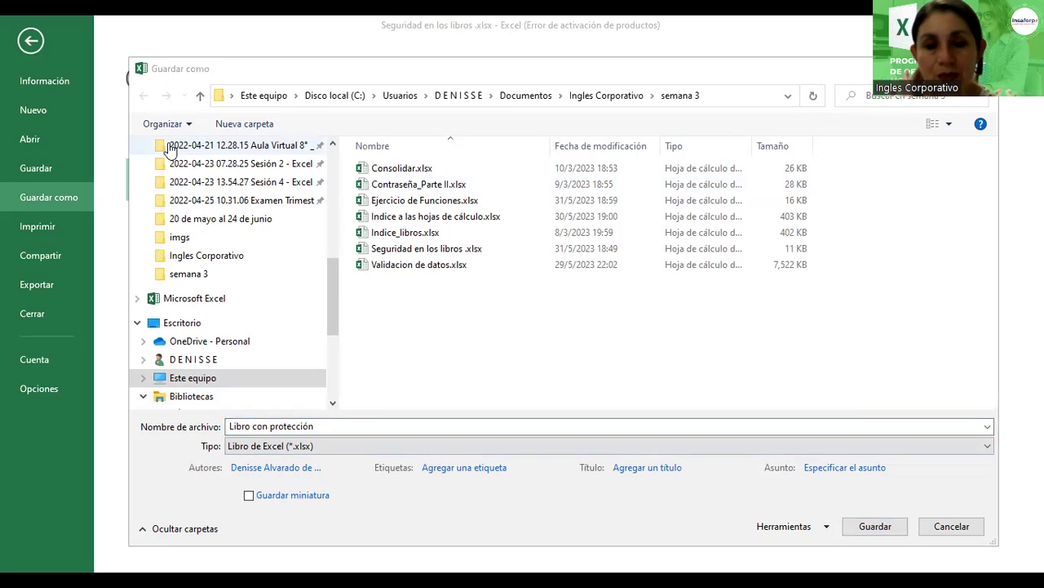
# Save the workbook as Libro con protección.xlsx and show its Información page.
pyautogui.click(872, 529)
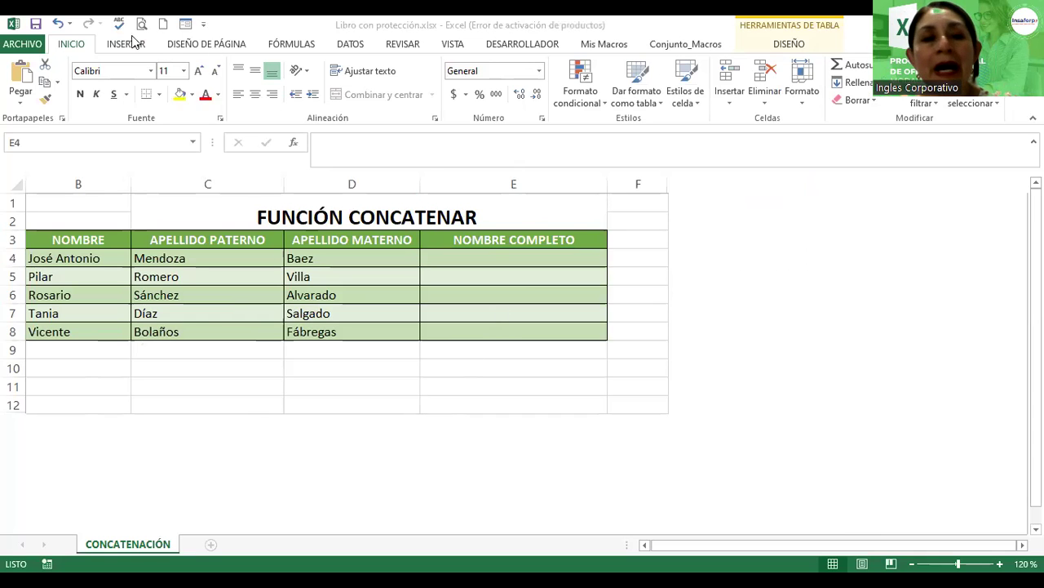
pyautogui.click(27, 44)
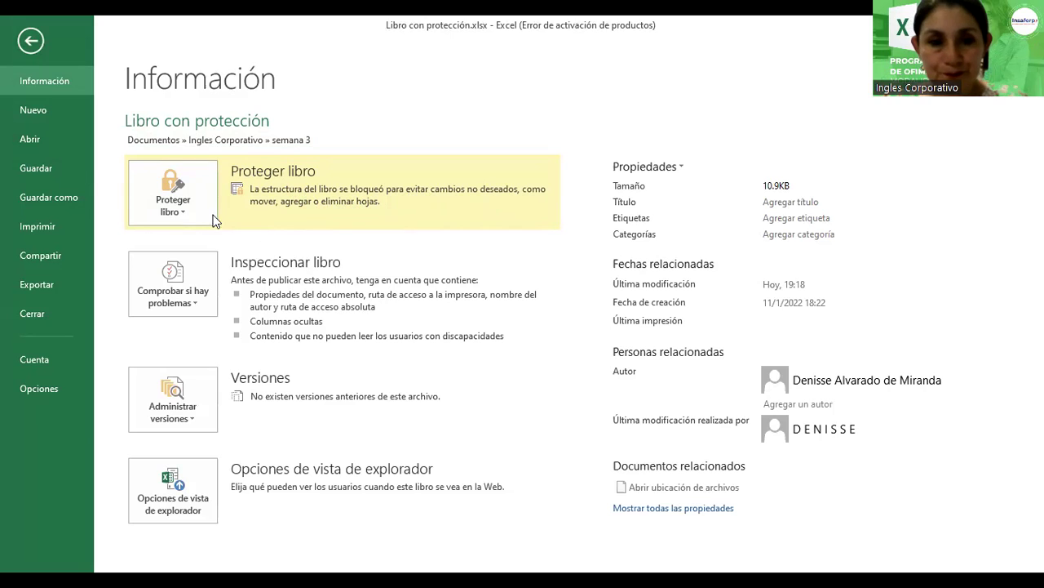
# Choose Proteger libro > Cifrar con contraseña on the workbook's info page.
pyautogui.click(182, 212)
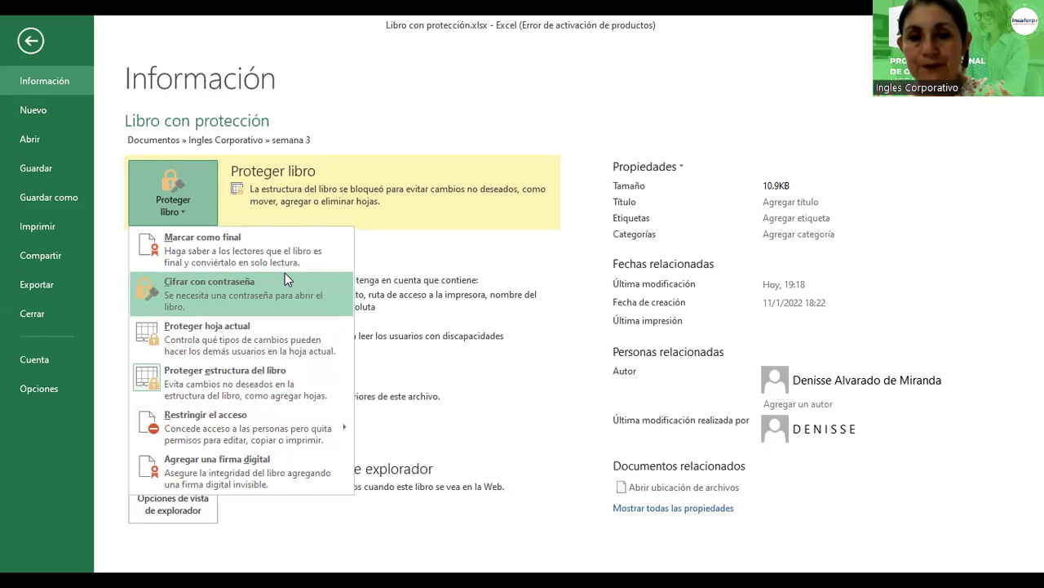
pyautogui.click(284, 280)
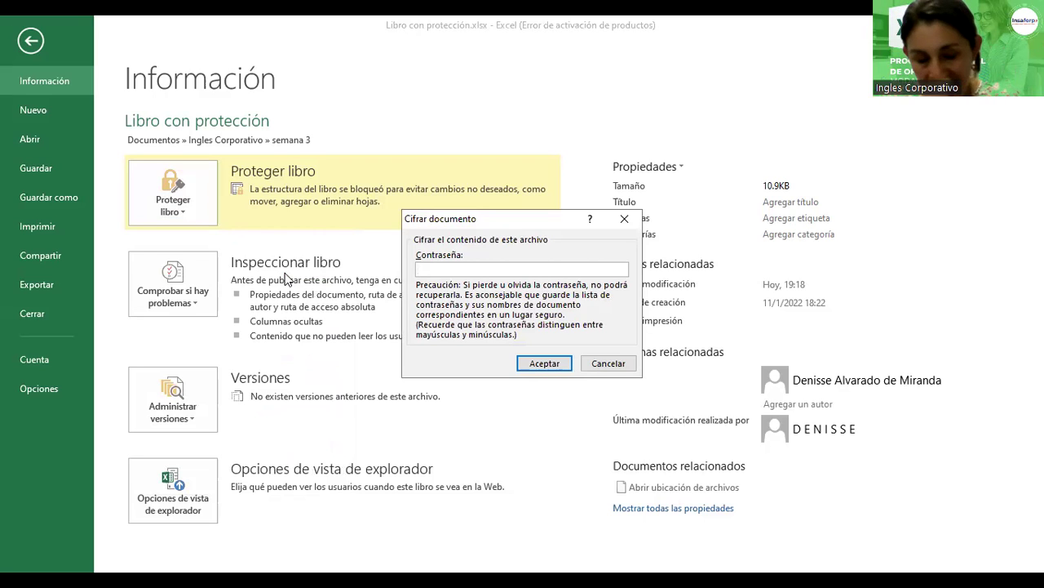
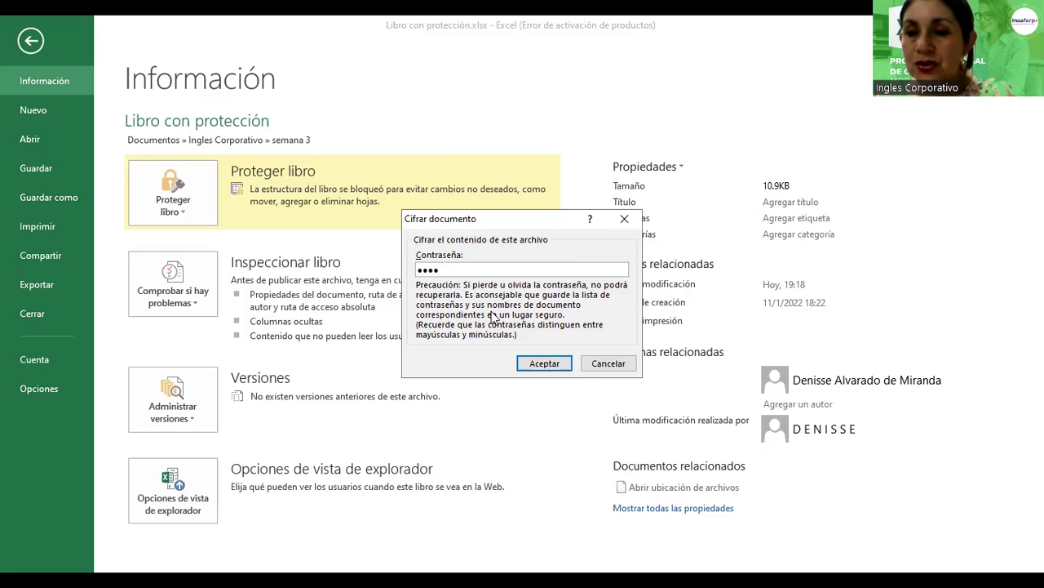
# Enter a four-character opening password in Cifrar documento and accept it.
pyautogui.click(534, 369)
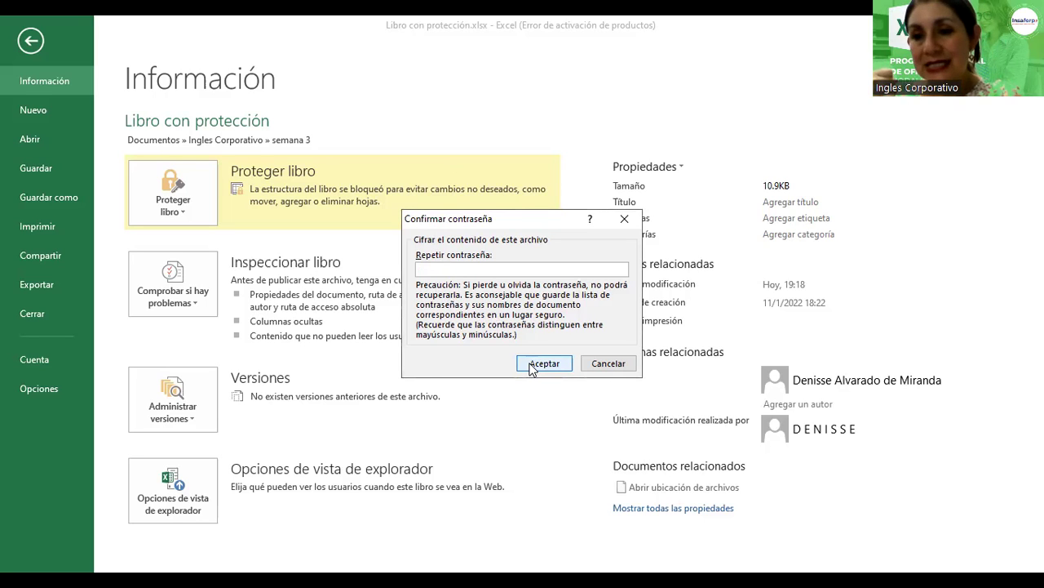
# Re-enter the opening password in Repetir contraseña and accept to encrypt the workbook.
pyautogui.click(502, 268)
pyautogui.click(561, 364)
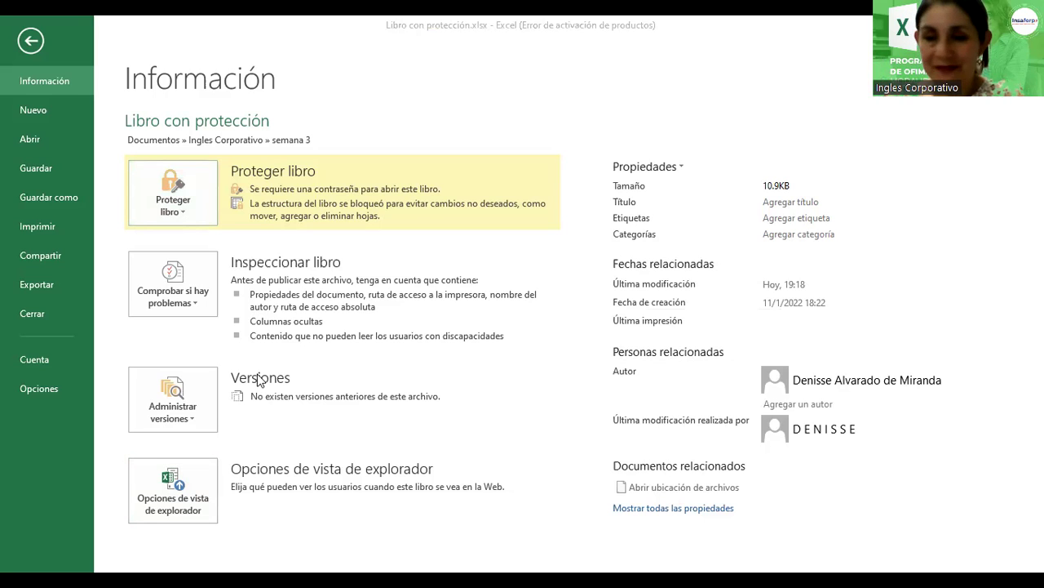
# Save Libro con protección.xlsx from the File backstage with its opening password.
pyautogui.click(38, 171)
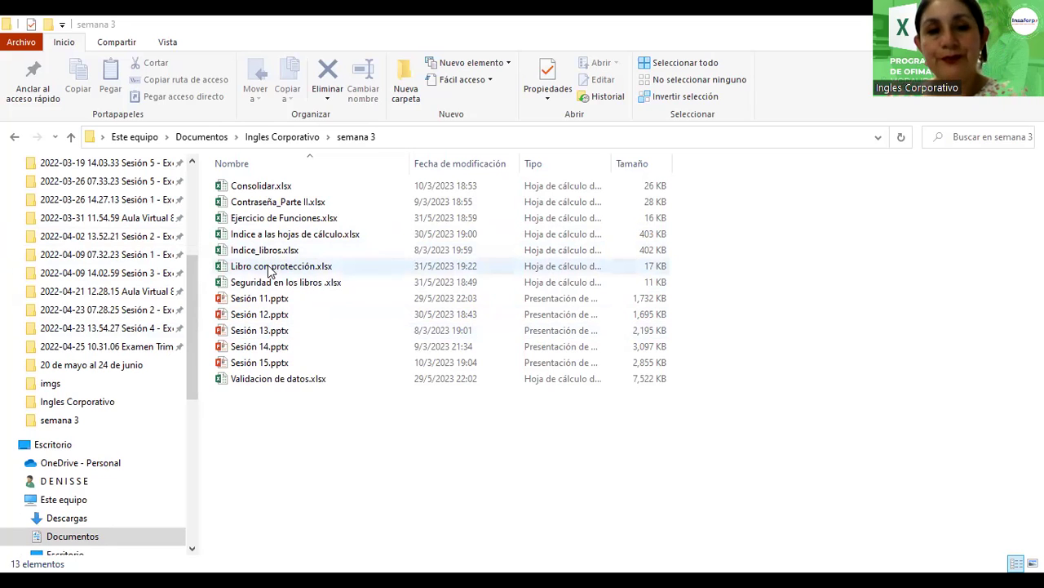
# Open Libro con protección.xlsx from the semana 3 folder.
pyautogui.click(268, 265)
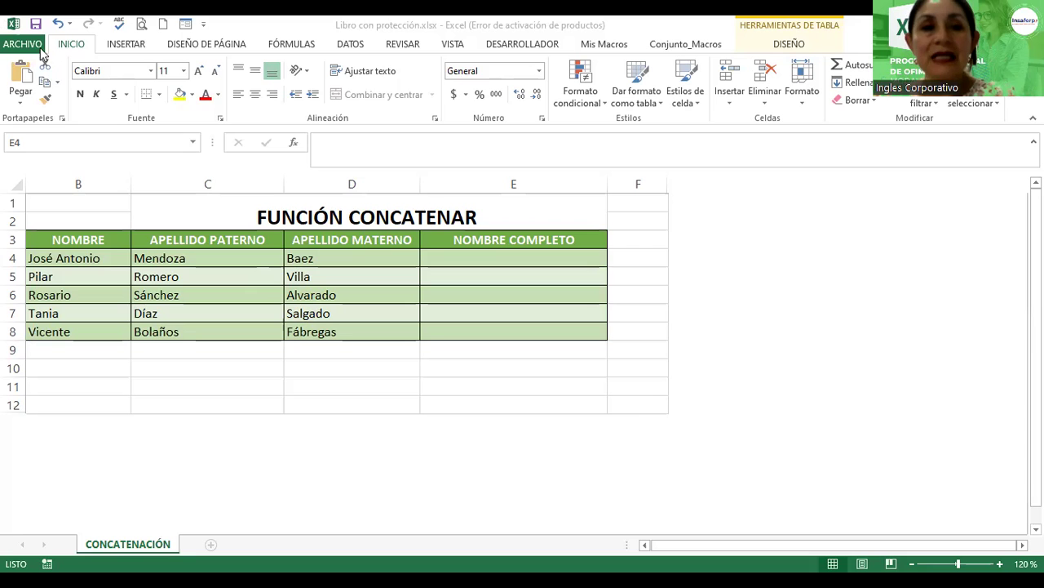
# Open the Guardar como dialog through Equipo > Examinar, showing the semana 3 folder.
pyautogui.click(10, 45)
pyautogui.click(58, 192)
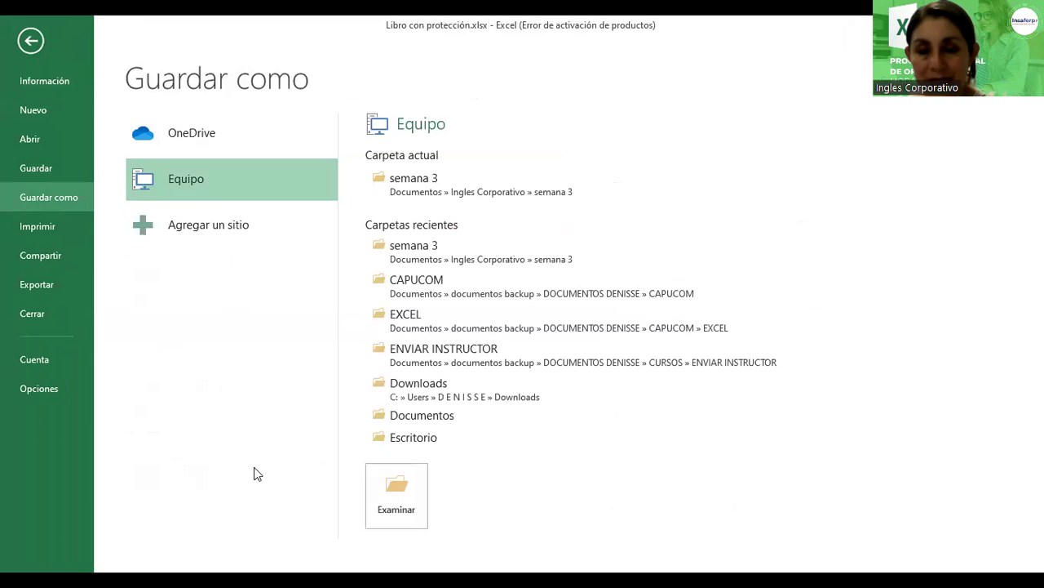
pyautogui.click(394, 485)
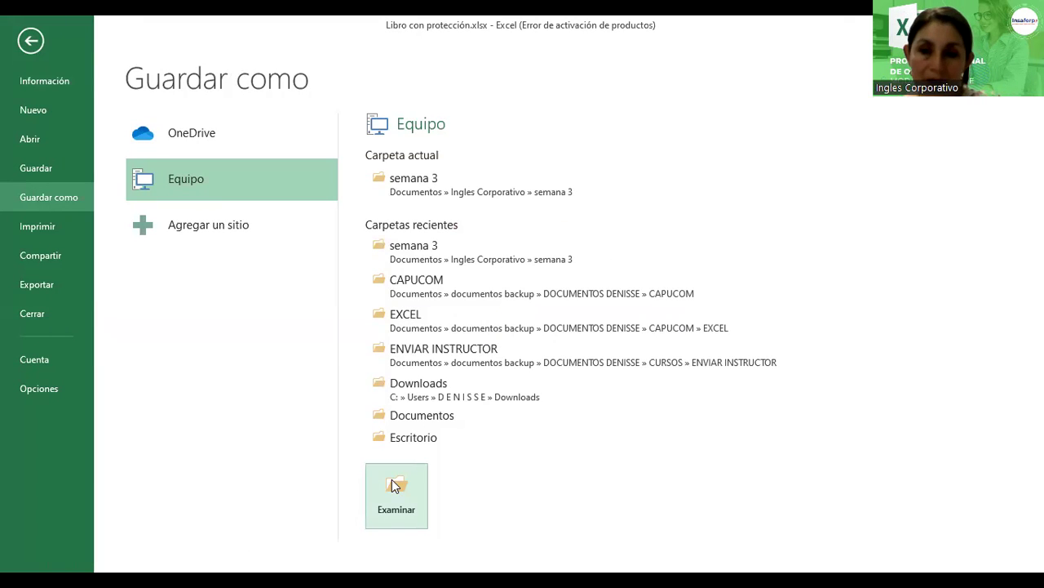
pyautogui.click(393, 487)
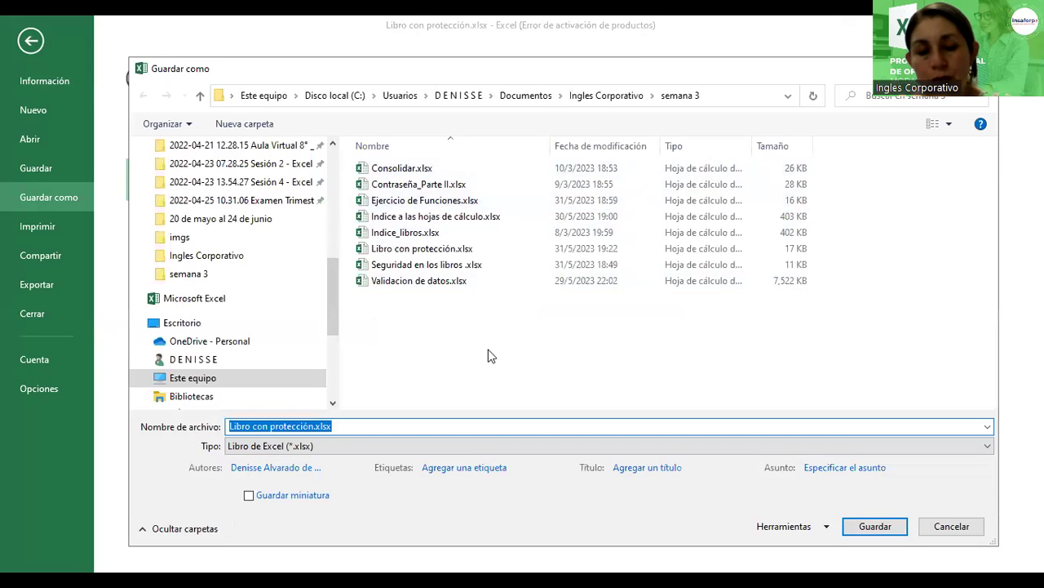
# Change the file name to Libro con protección2.
pyautogui.click(345, 425)
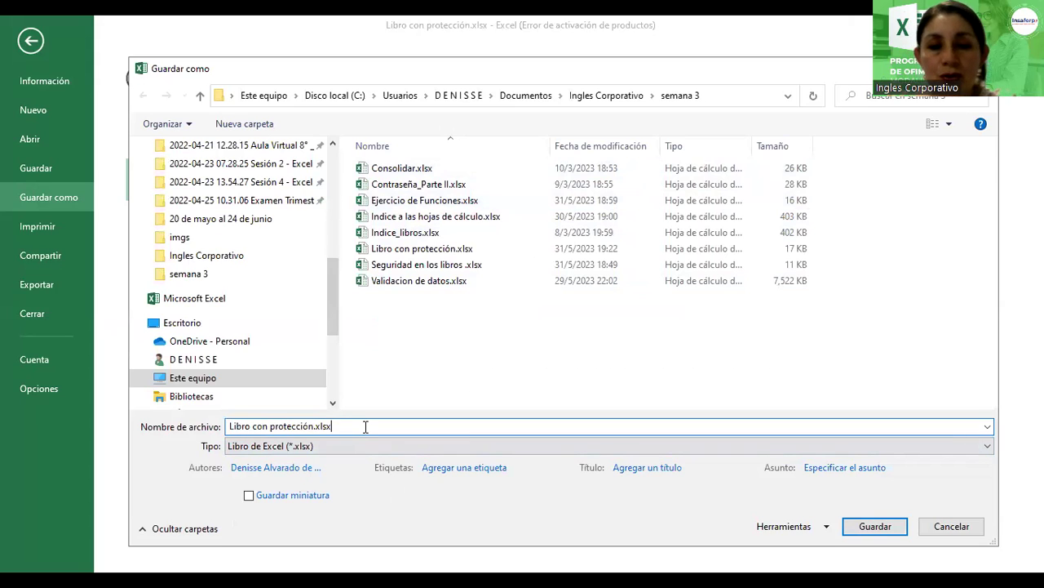
pyautogui.press('BackSpace')
pyautogui.press('BackSpace')
pyautogui.press('BackSpace')
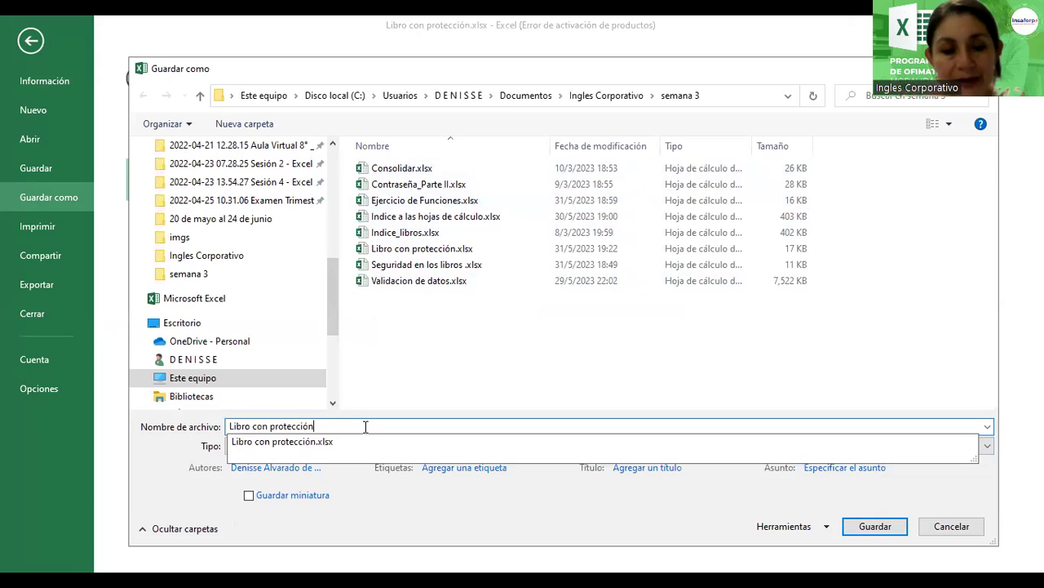
pyautogui.write('2')
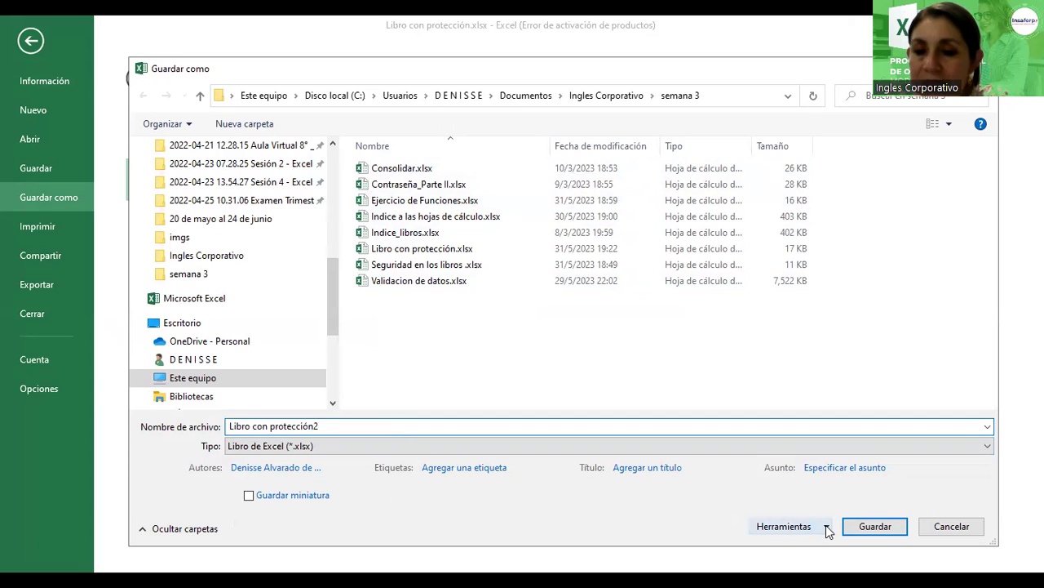
# Set opening and modify passwords in General Options, then save the copy.
pyautogui.click(827, 527)
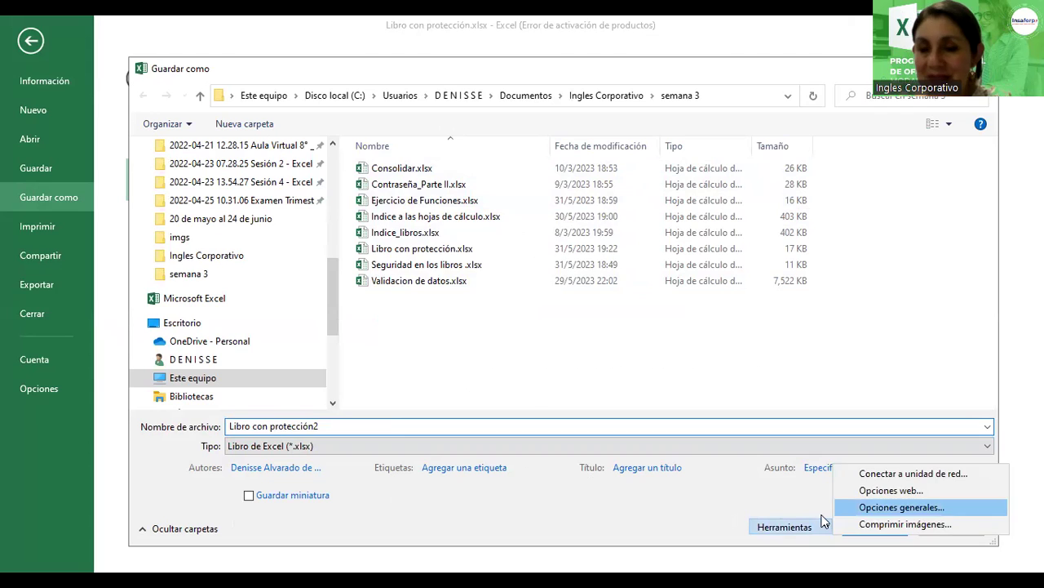
pyautogui.press('Return')
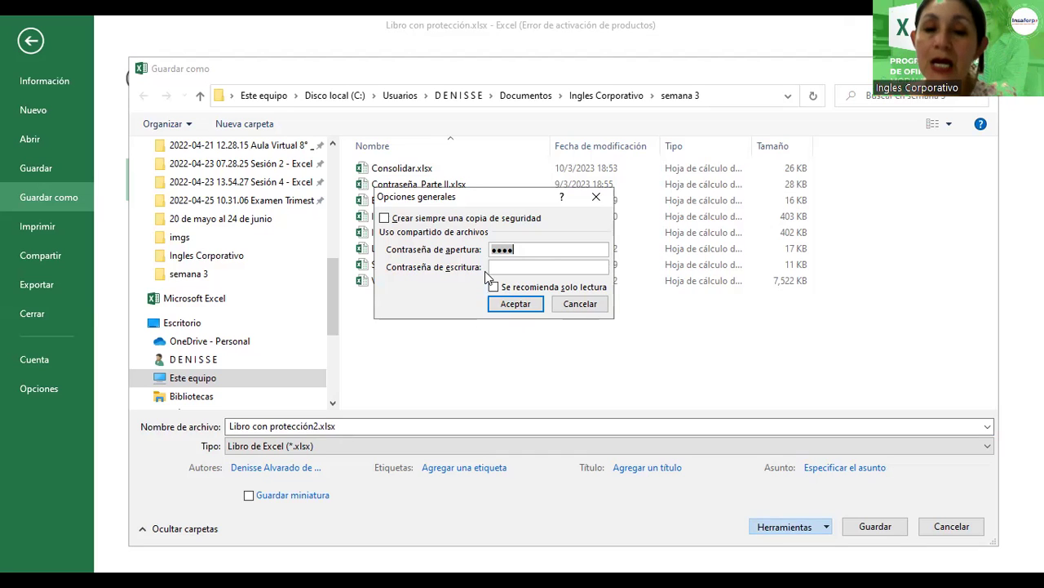
pyautogui.click(534, 265)
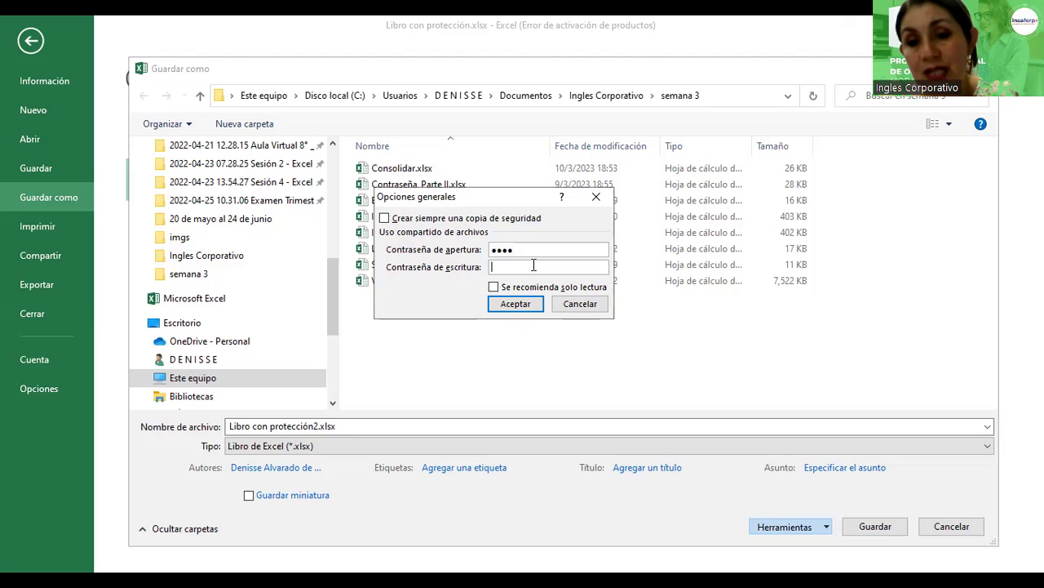
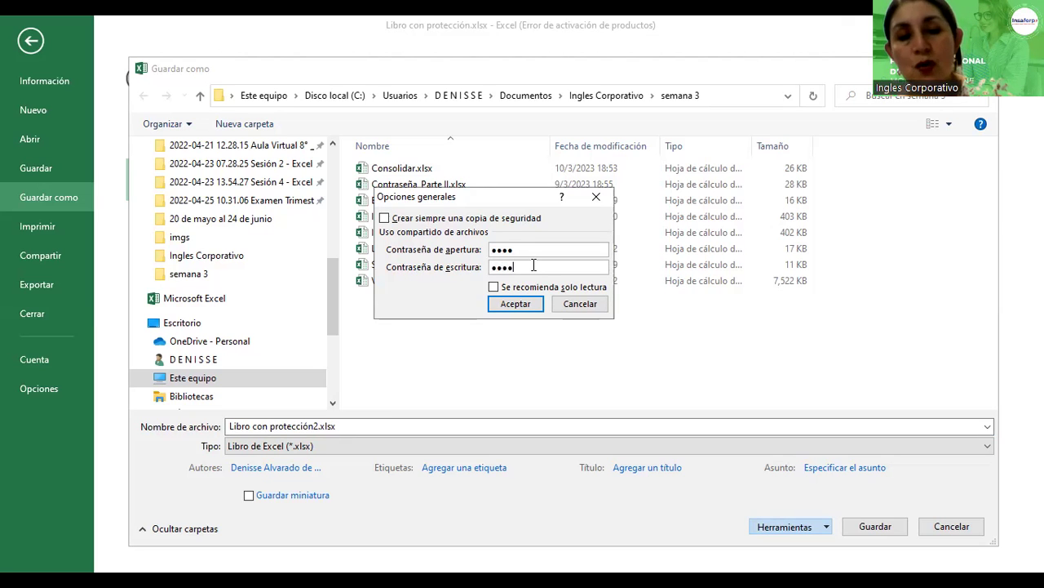
pyautogui.click(512, 306)
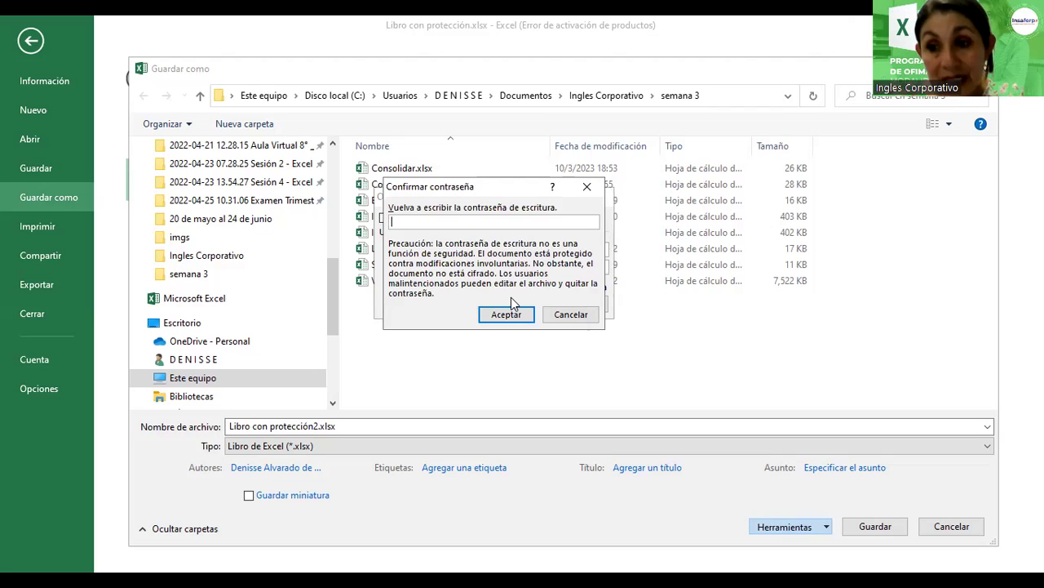
pyautogui.click(507, 319)
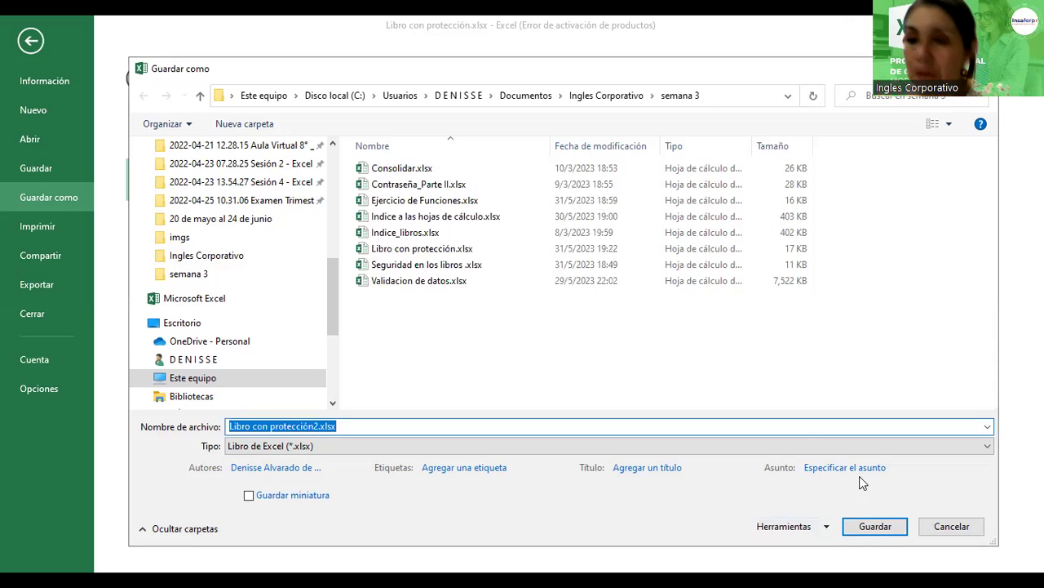
pyautogui.press('Return')
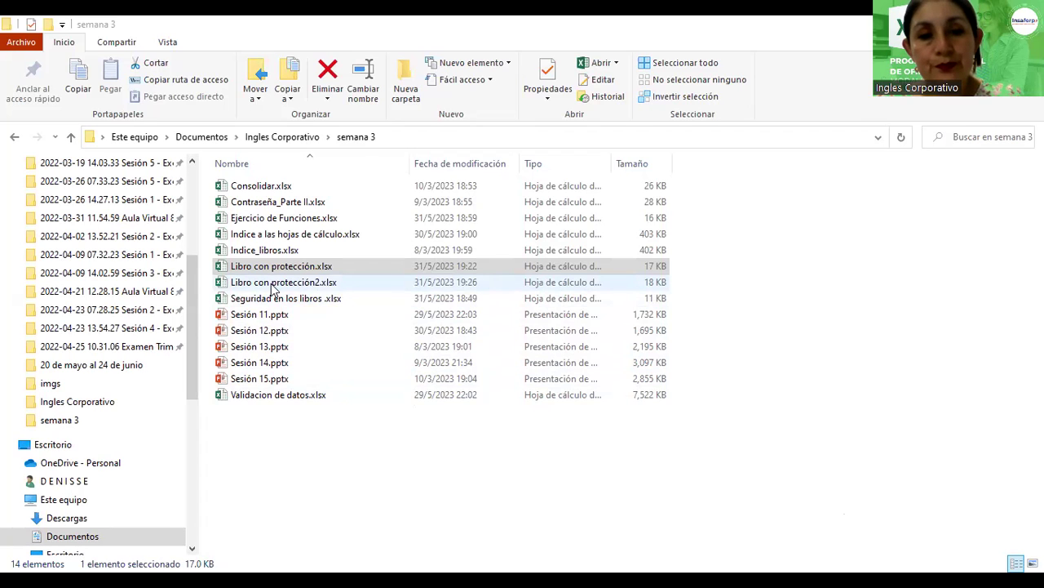
# Select Libro con protección2.xlsx in semana 3 to open it in Excel.
pyautogui.click(273, 284)
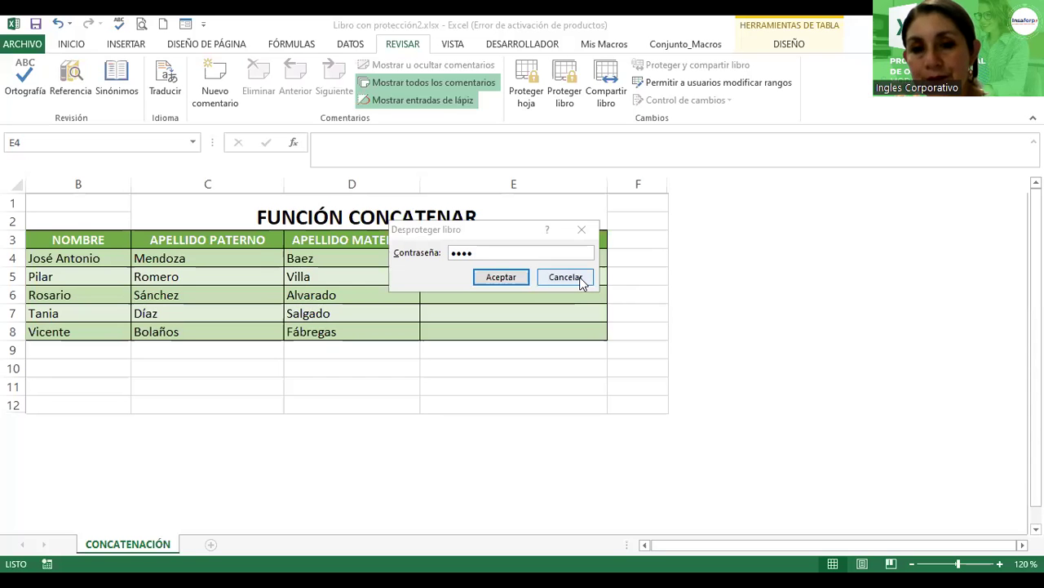
pyautogui.press('Return')
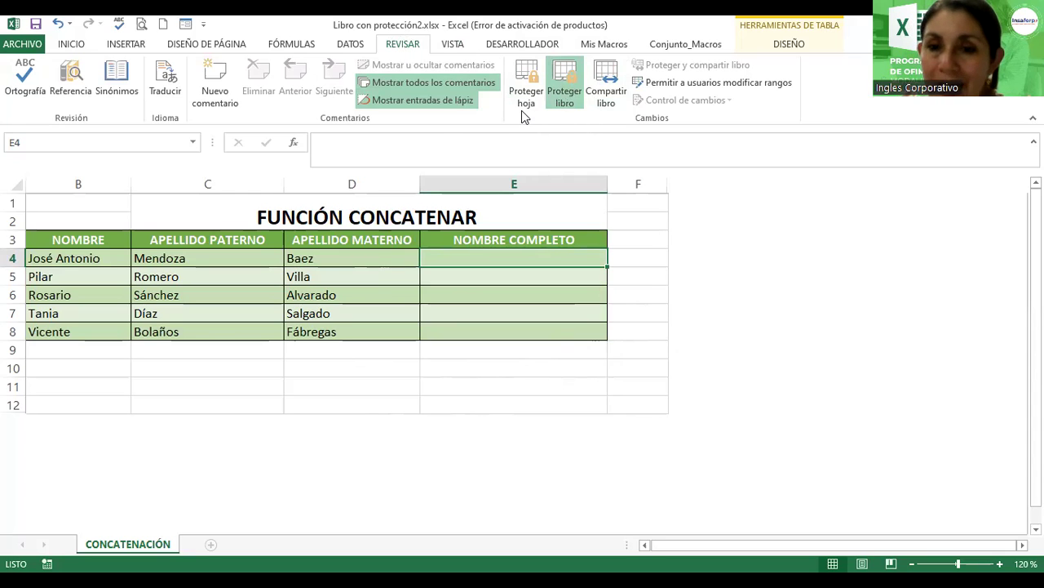
pyautogui.click(563, 97)
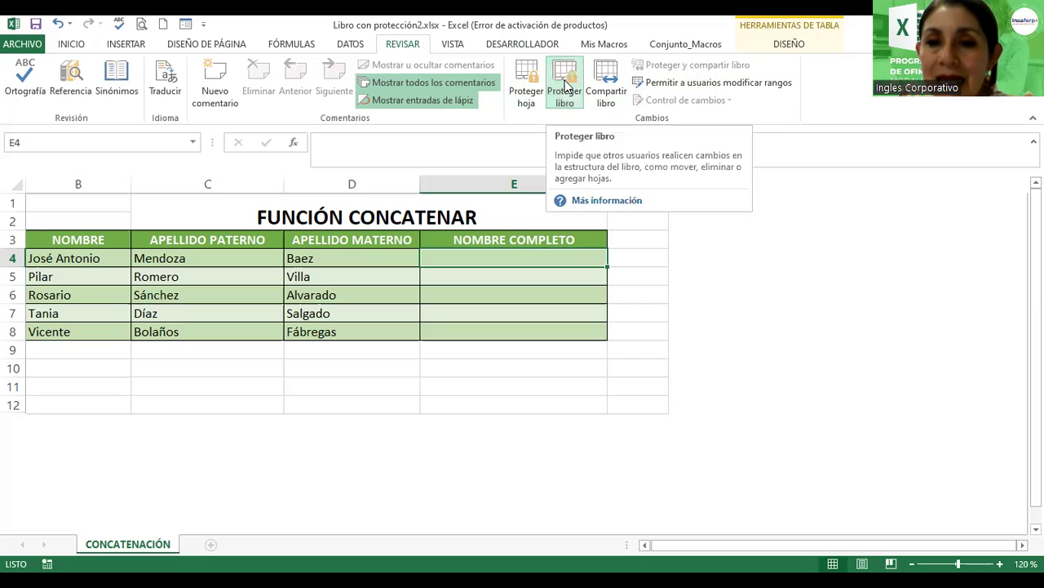
pyautogui.click(564, 85)
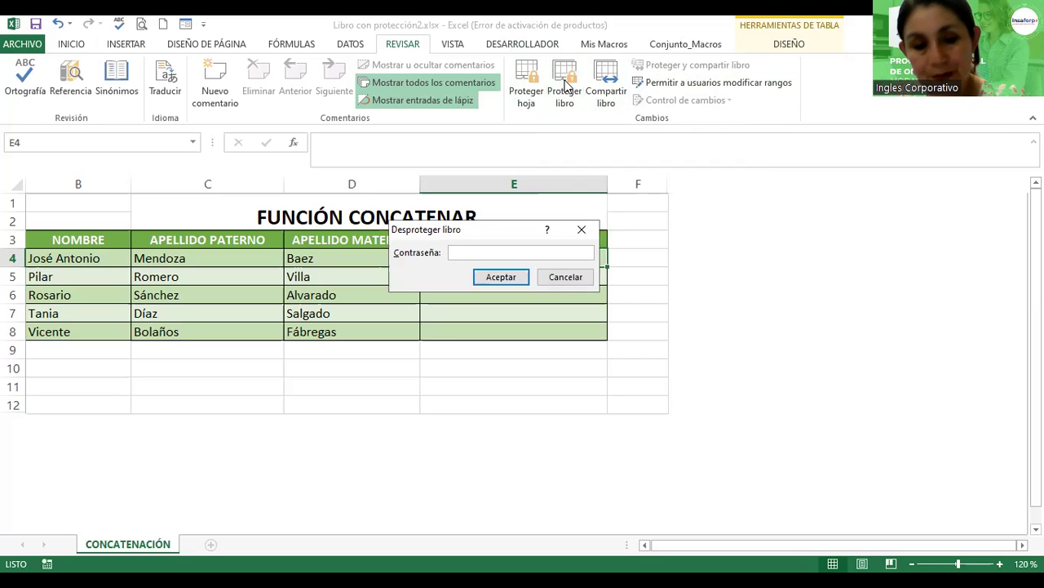
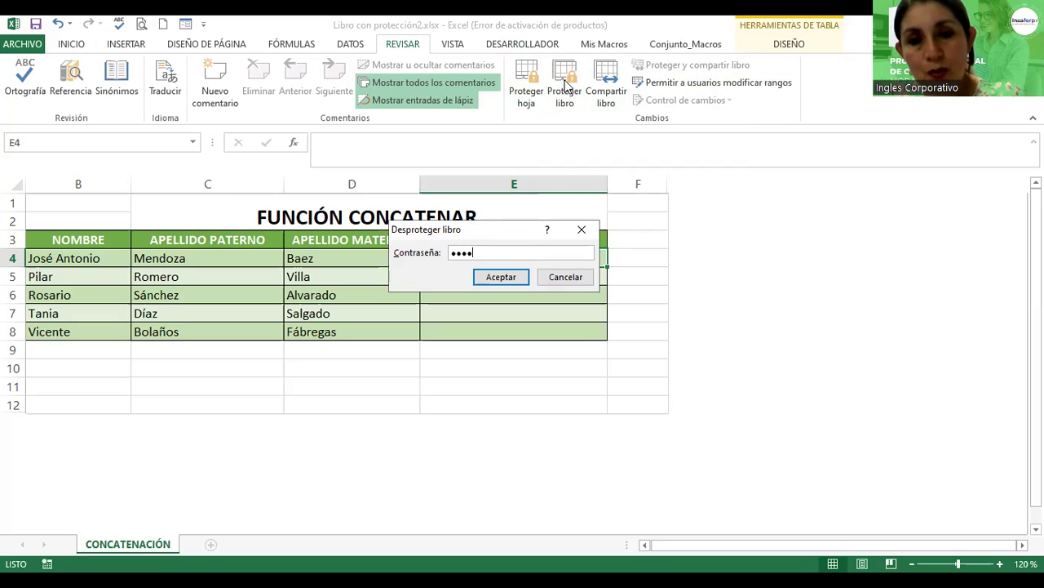
pyautogui.click(500, 279)
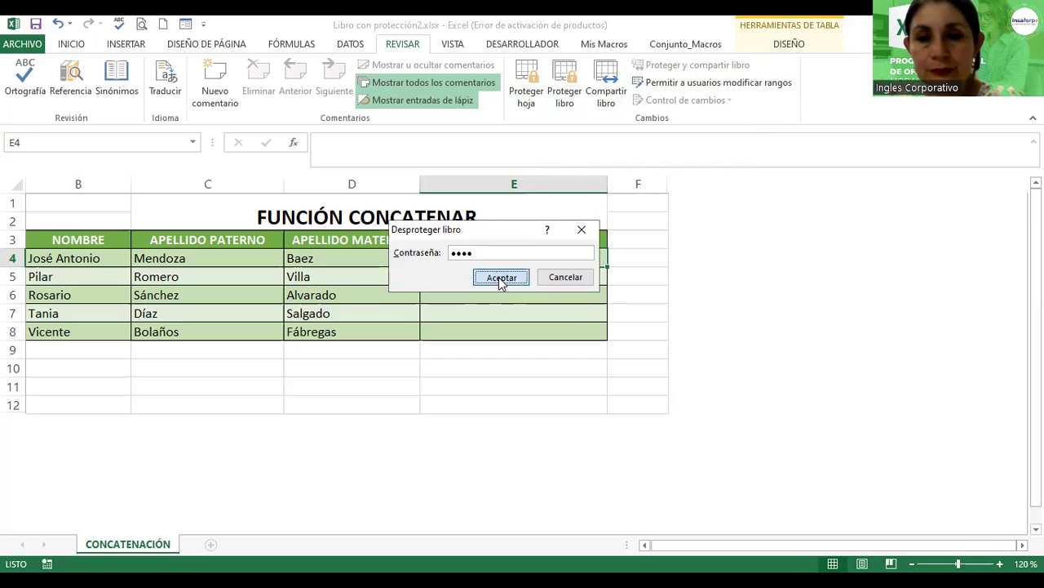
pyautogui.click(502, 278)
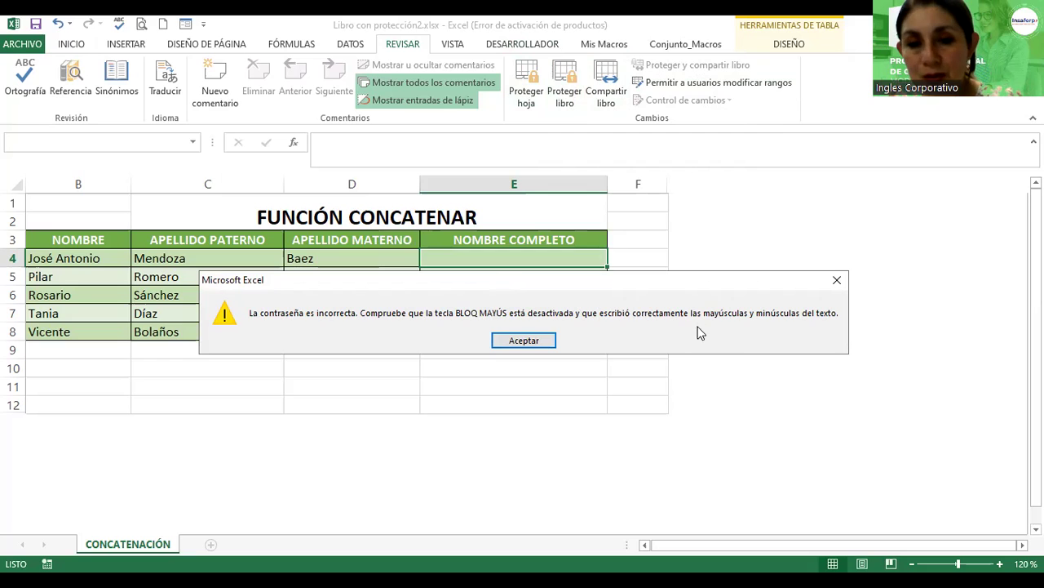
pyautogui.click(535, 345)
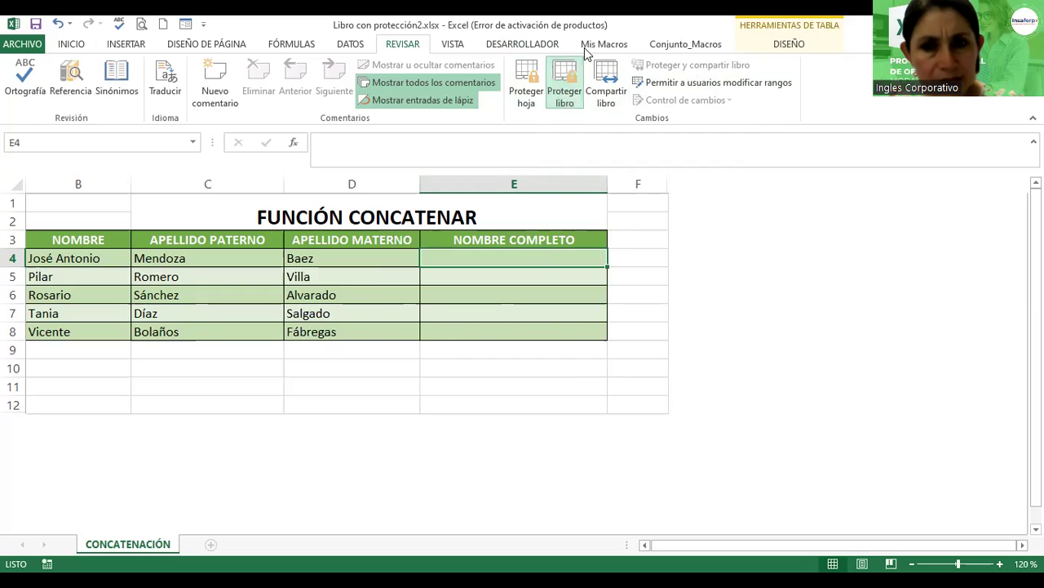
# Unprotect the workbook structure with its password, then select cells F6 and F8.
pyautogui.click(569, 83)
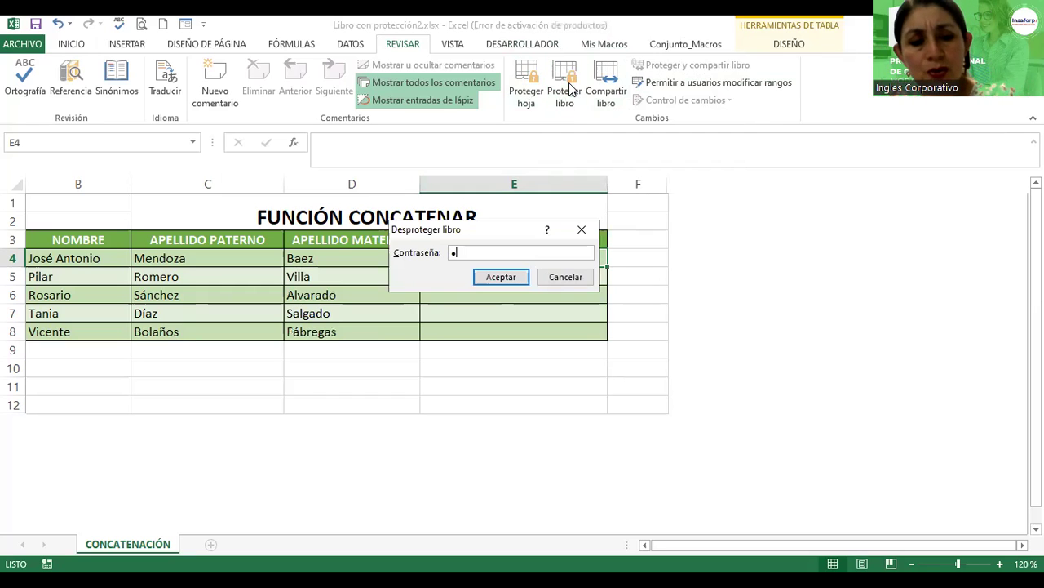
pyautogui.click(501, 278)
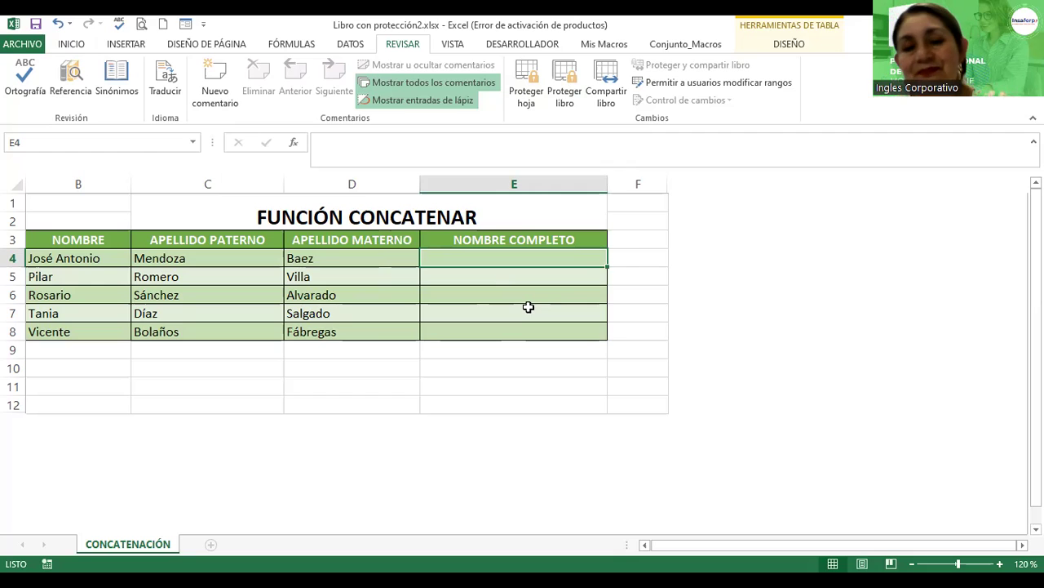
pyautogui.click(649, 287)
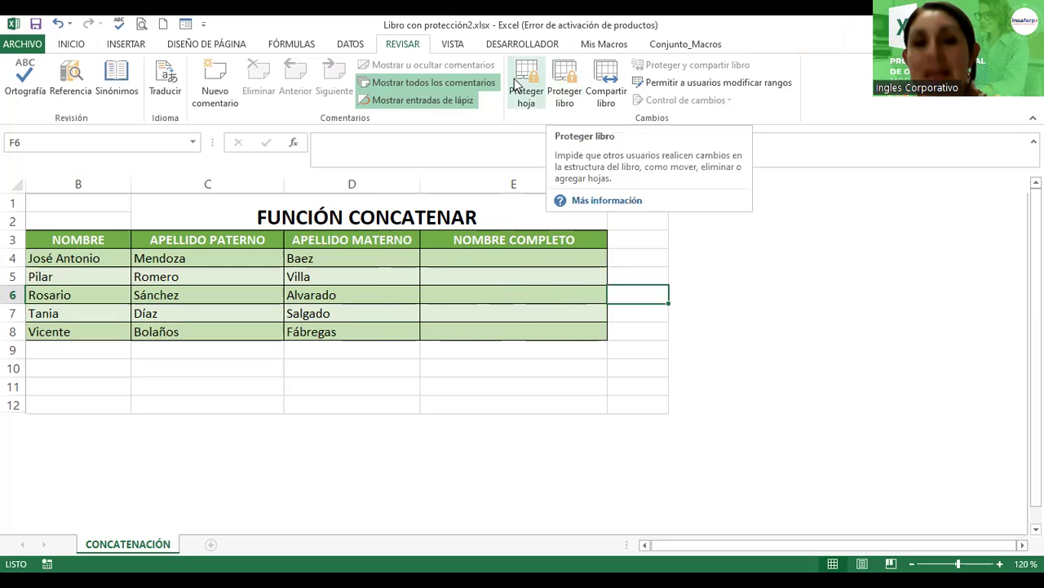
pyautogui.click(650, 324)
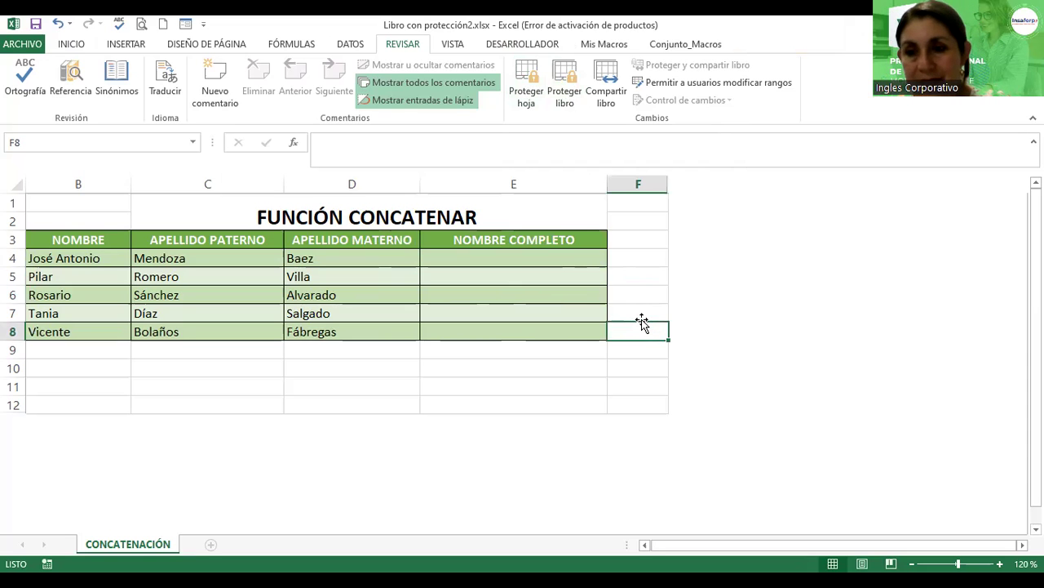
pyautogui.click(10, 45)
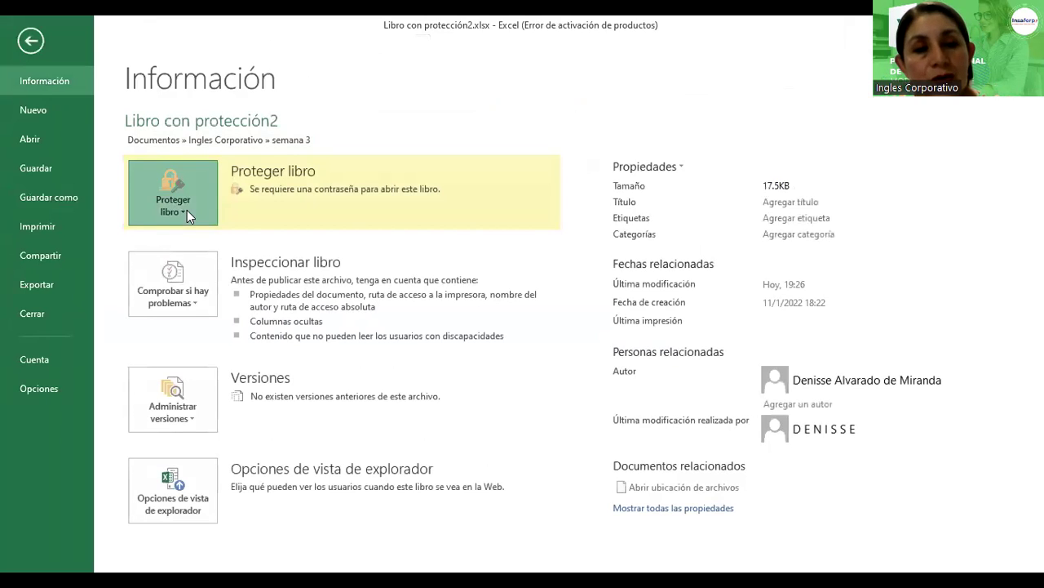
pyautogui.click(187, 209)
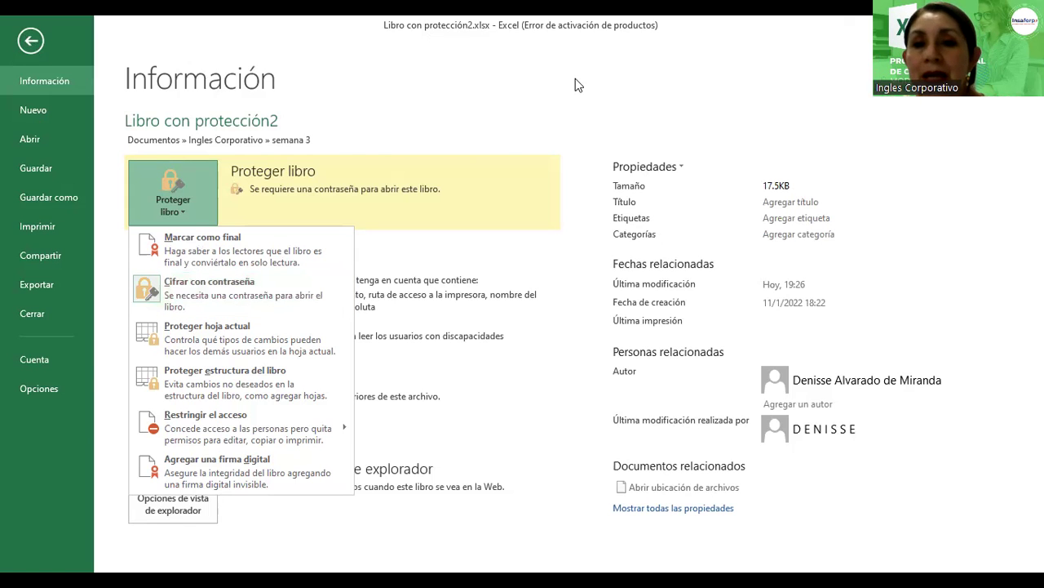
pyautogui.press('Escape')
pyautogui.press('Escape')
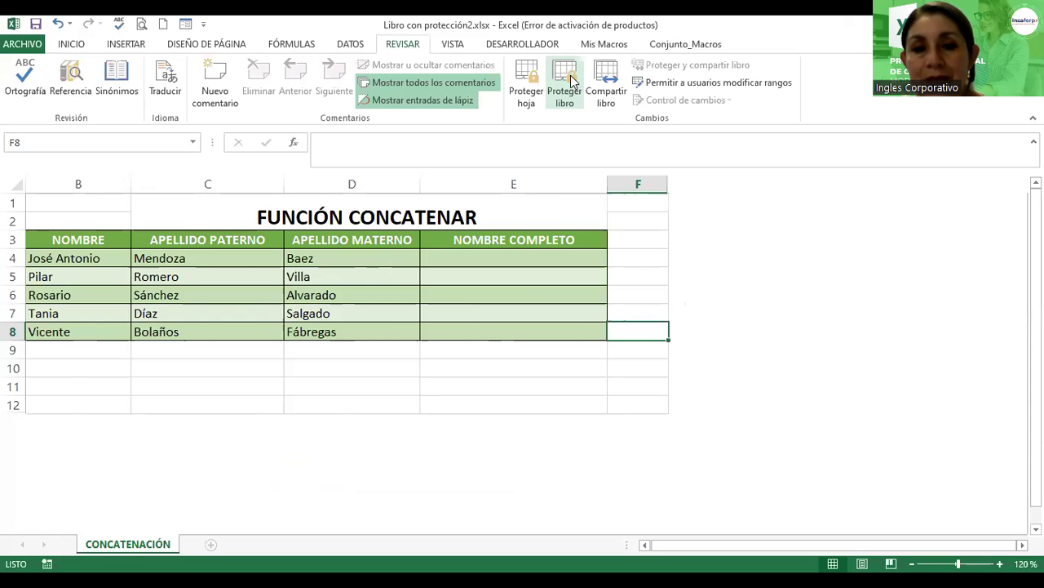
# Protect the workbook structure with a new password and retype it to confirm.
pyautogui.click(572, 79)
pyautogui.click(503, 311)
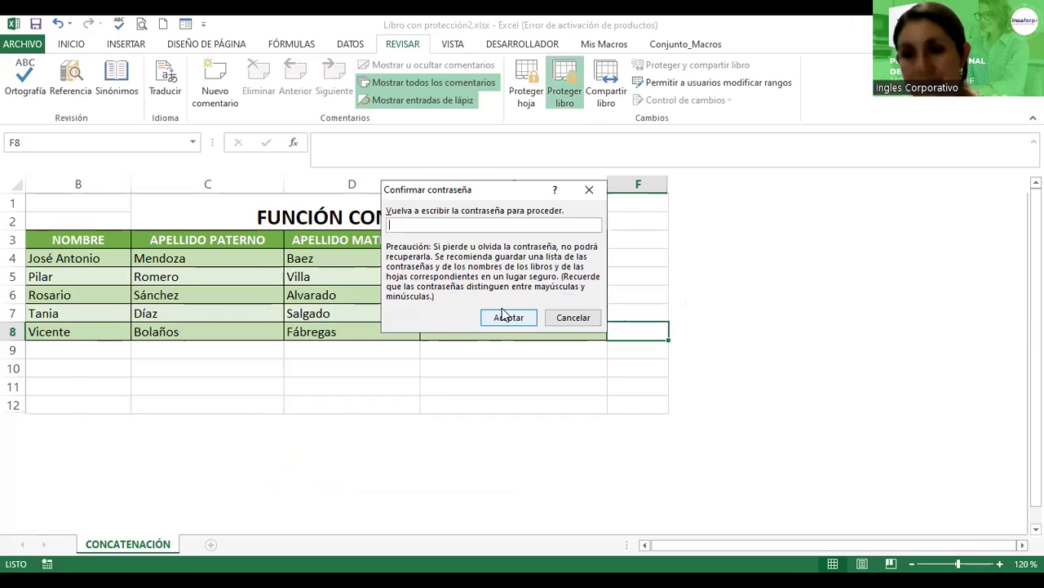
# Confirm the structure password, then clear the opening password under Cifrar con contraseña.
pyautogui.click(501, 318)
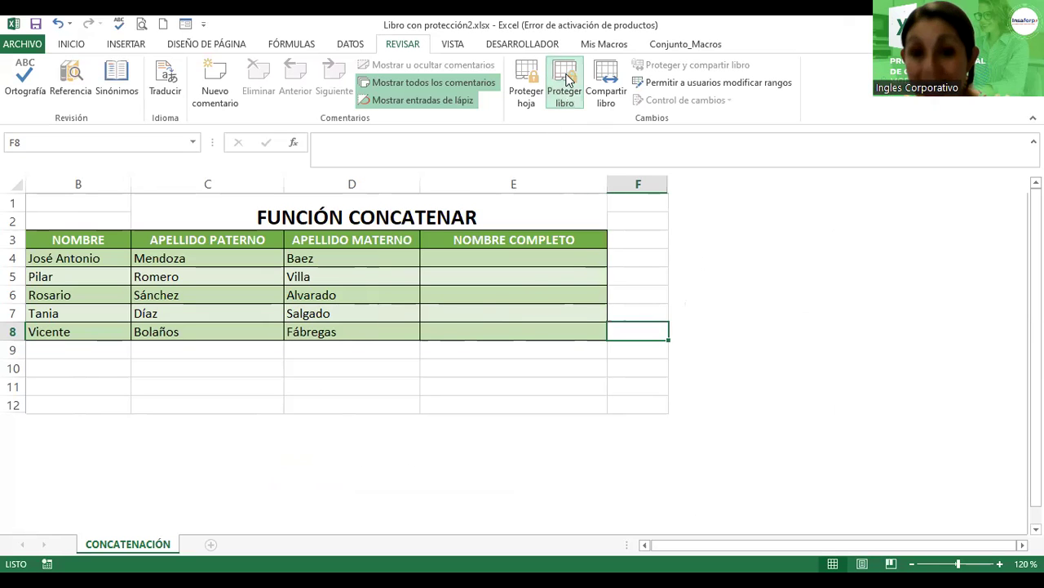
pyautogui.click(6, 44)
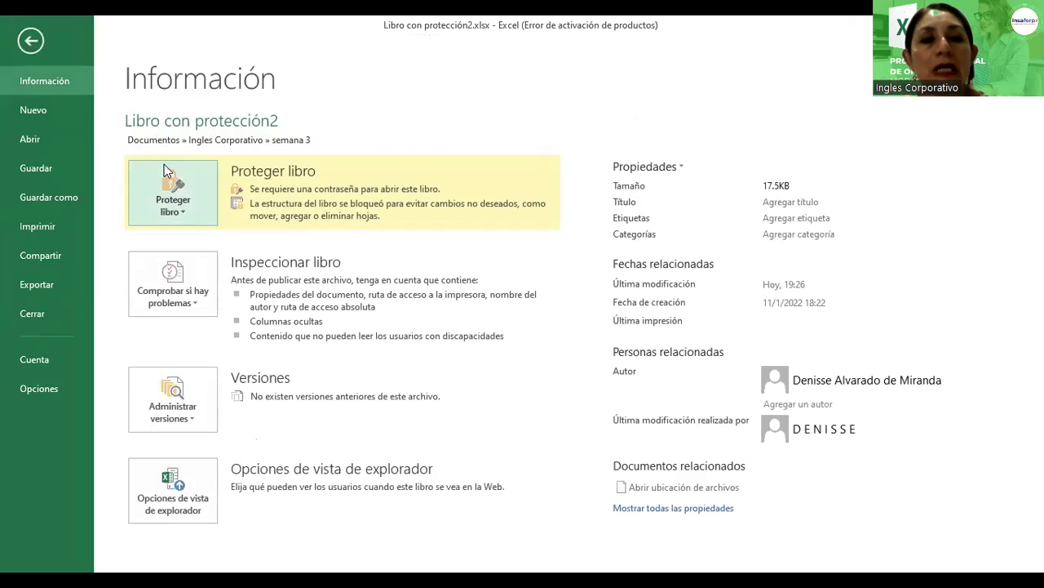
pyautogui.click(194, 205)
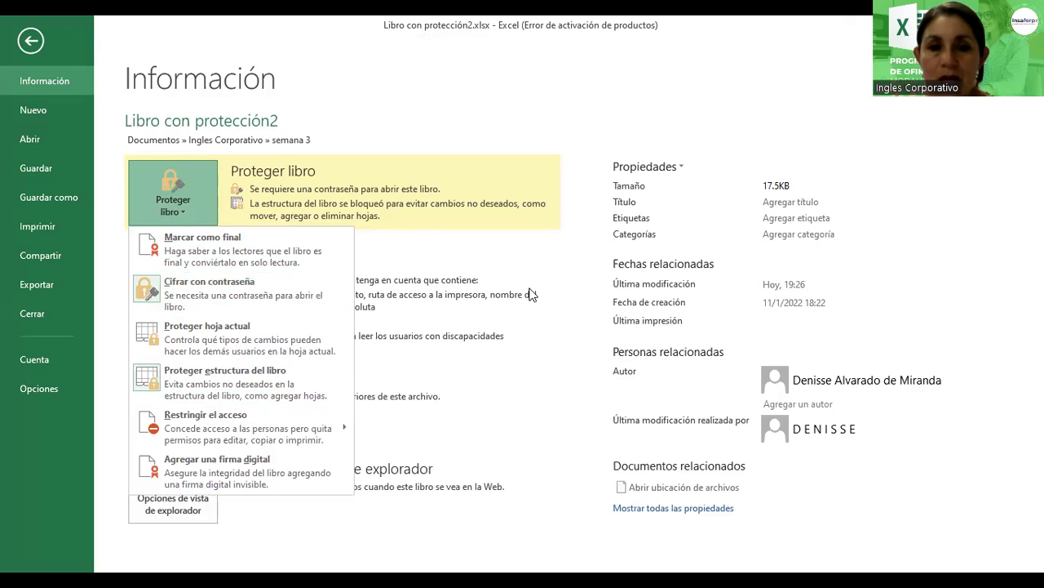
pyautogui.click(243, 287)
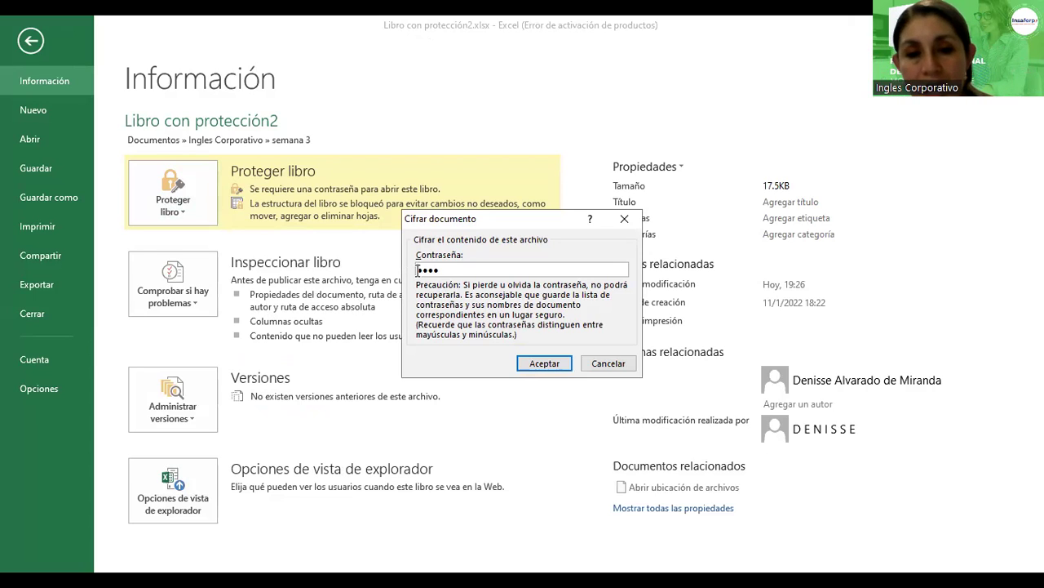
pyautogui.press('BackSpace')
pyautogui.press('BackSpace')
pyautogui.press('BackSpace')
pyautogui.press('BackSpace')
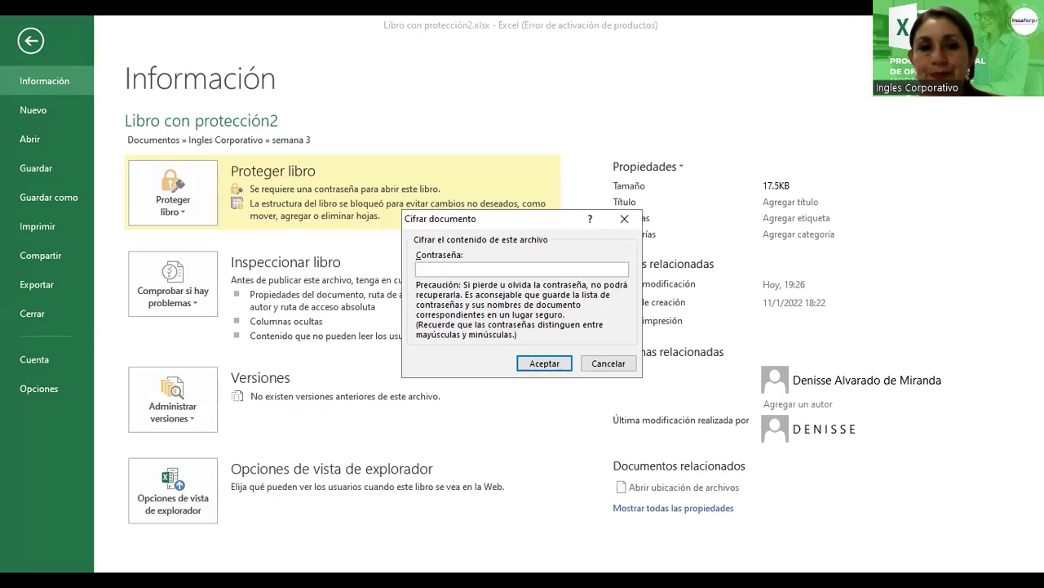
pyautogui.click(544, 364)
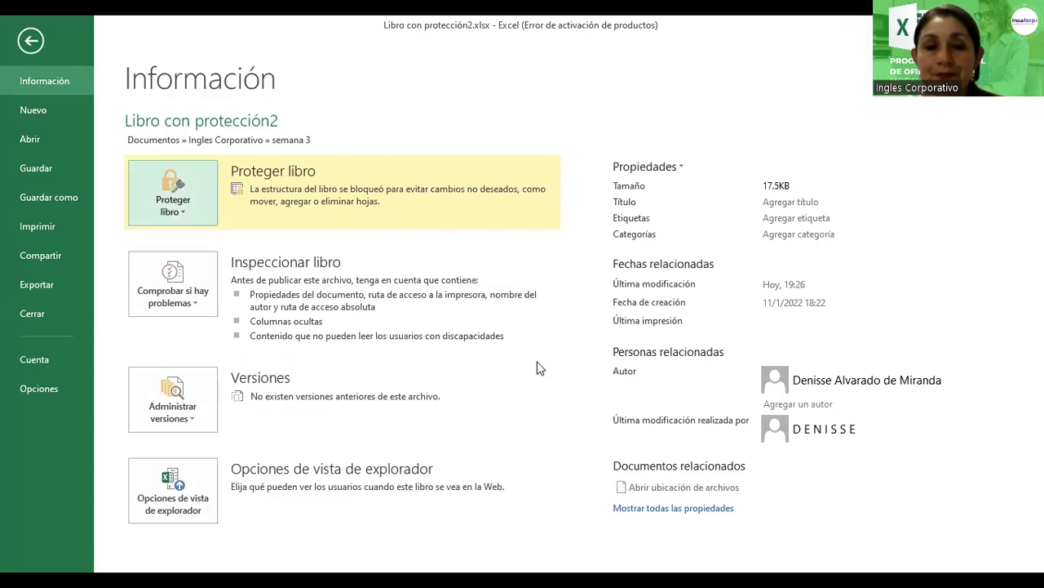
pyautogui.click(189, 208)
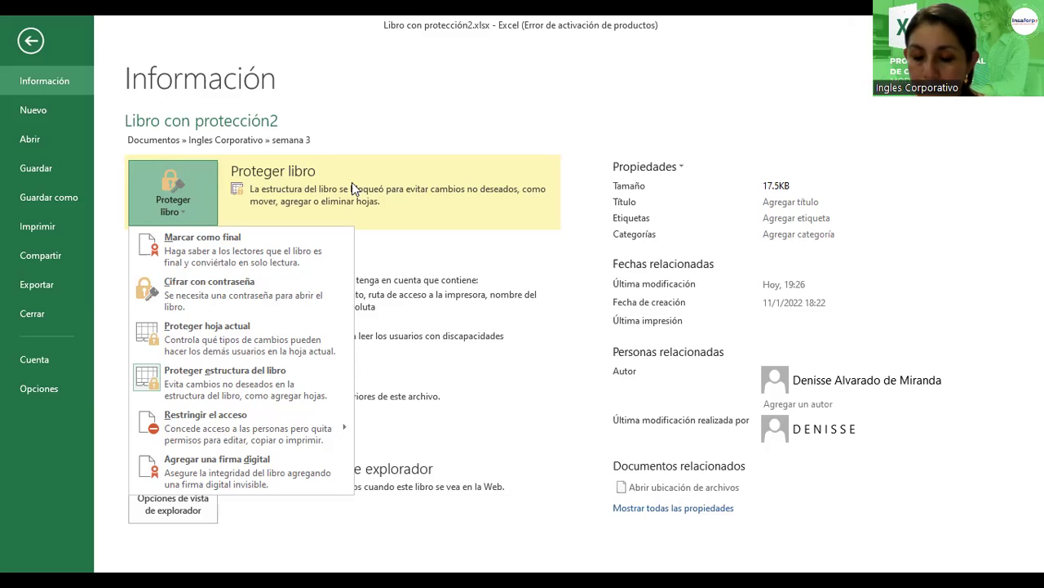
pyautogui.click(541, 258)
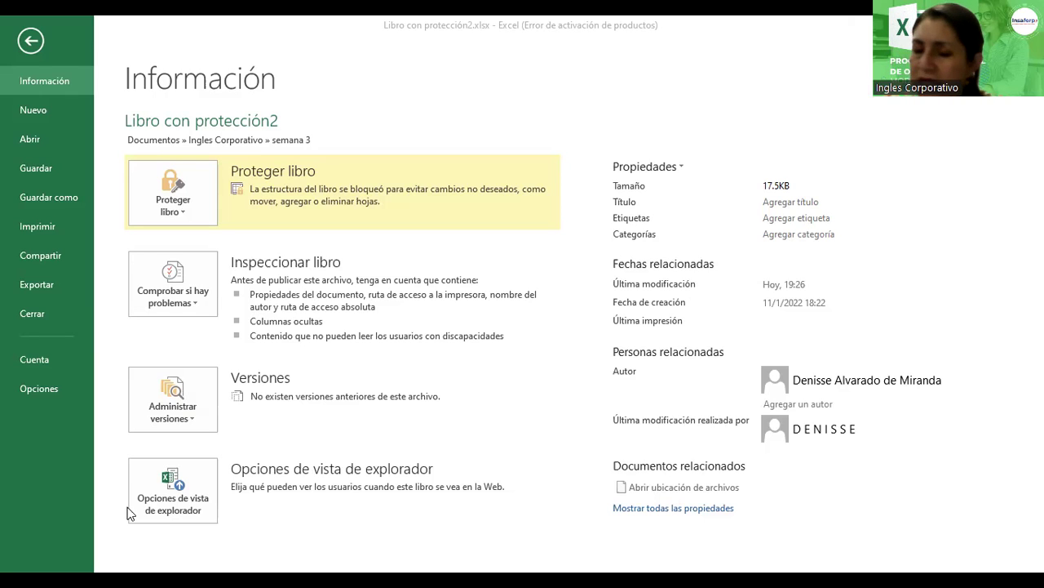
# Create a new blank workbook, Libro1, via ARCHIVO > Nuevo > Libro en blanco.
pyautogui.click(36, 42)
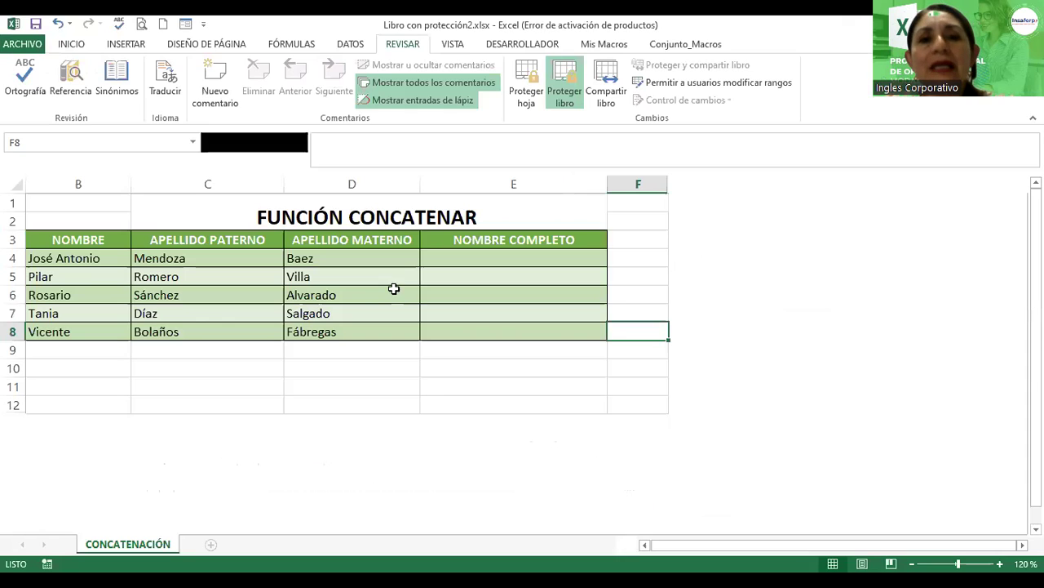
pyautogui.click(23, 44)
pyautogui.click(19, 112)
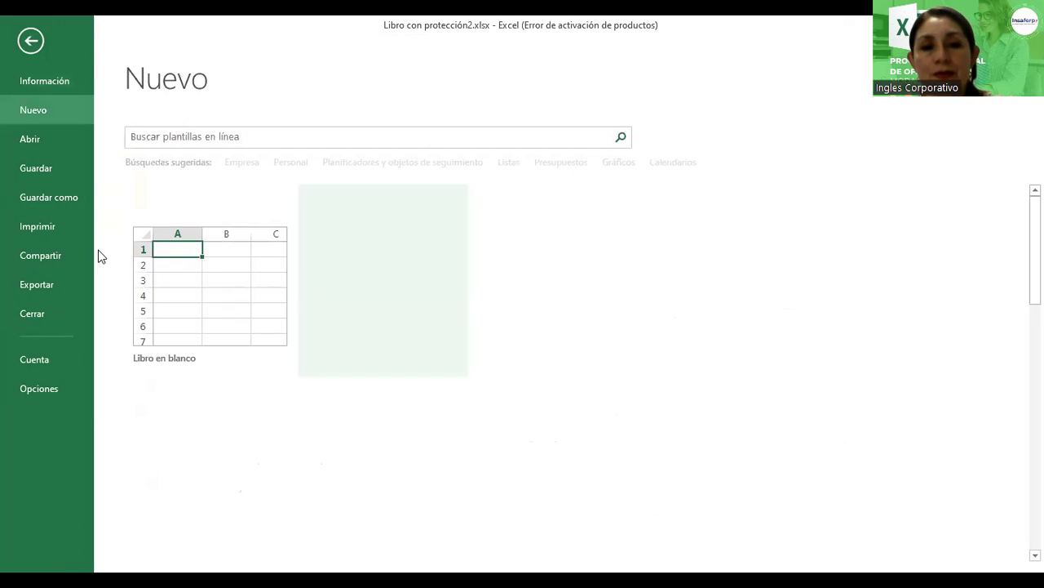
pyautogui.click(205, 274)
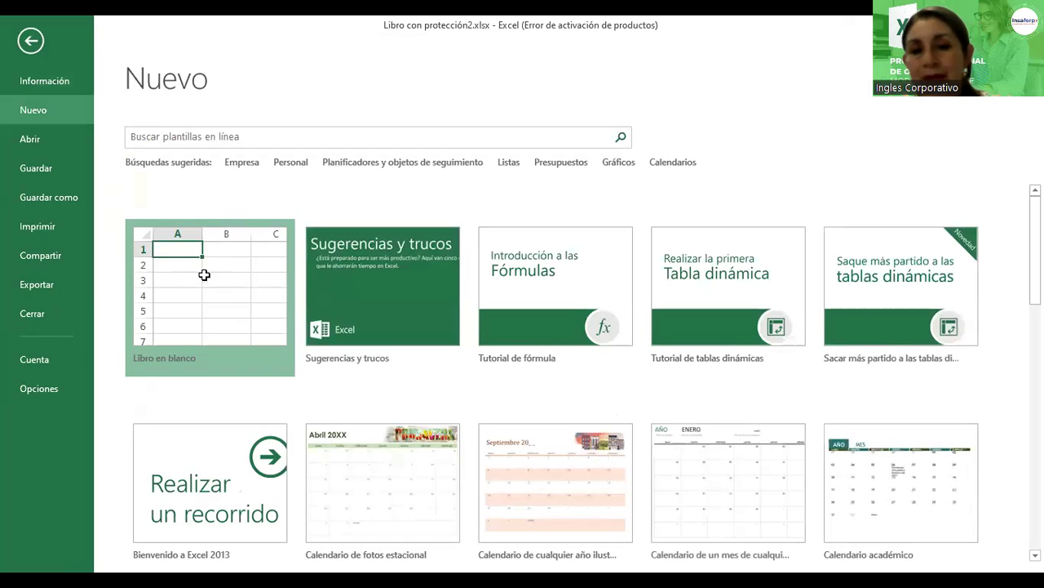
pyautogui.press('Escape')
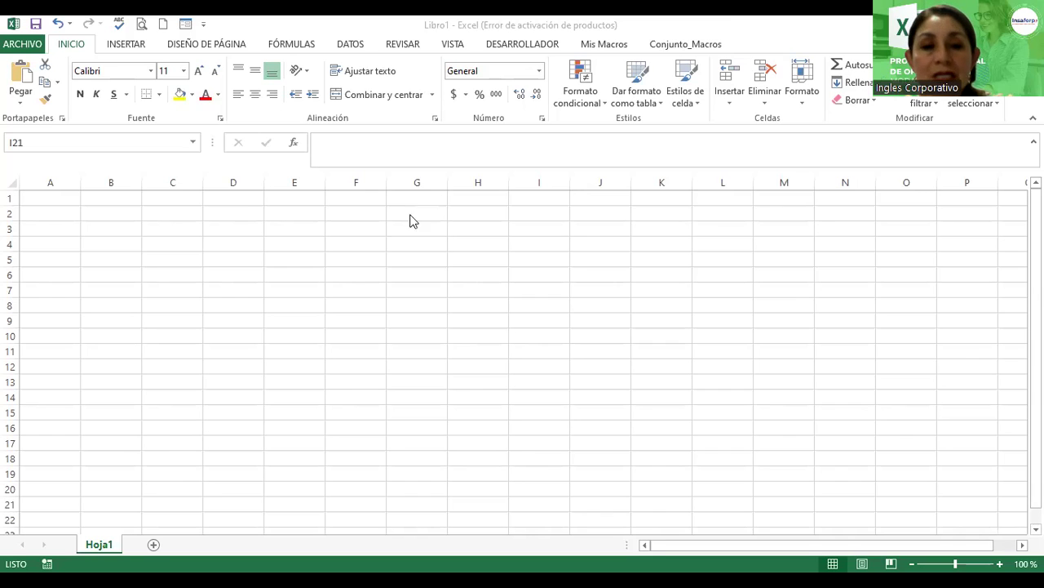
# Rename the first sheet Hoja1 to Planilla.
pyautogui.click(266, 244)
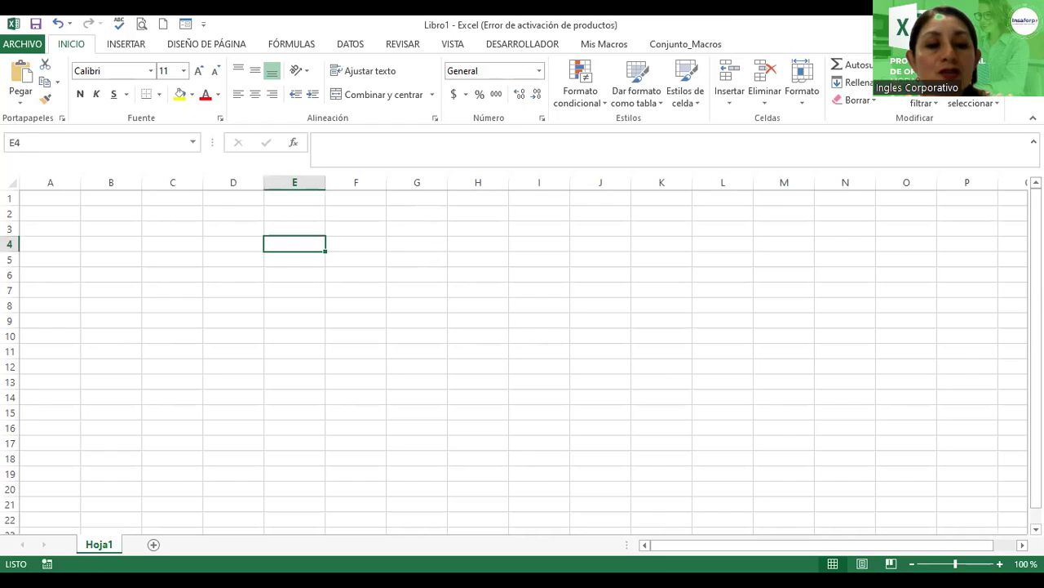
pyautogui.doubleClick(99, 545)
pyautogui.write('Planilla')
pyautogui.press('Return')
# Add two new sheets and name them Balance and Control de venta.
pyautogui.click(88, 485)
pyautogui.click(161, 544)
pyautogui.write('Balance')
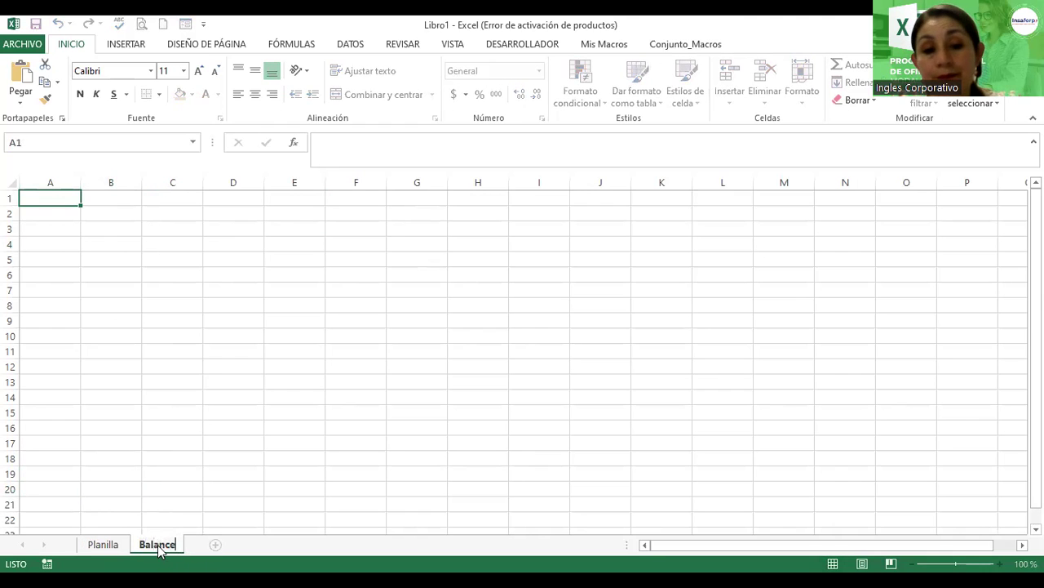
pyautogui.press('Return')
pyautogui.click(214, 545)
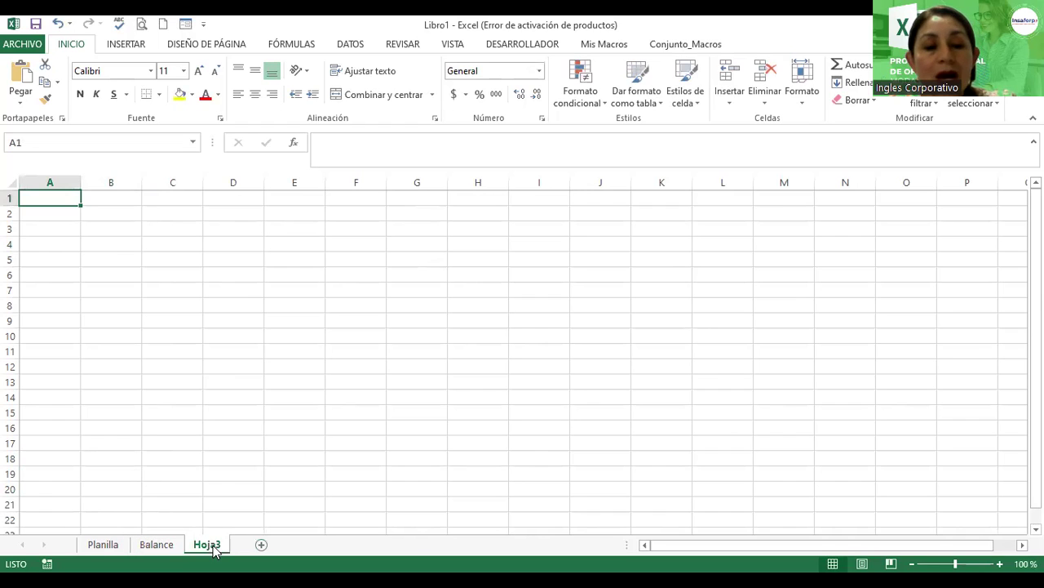
pyautogui.doubleClick(214, 547)
pyautogui.write('Control de venta')
pyautogui.press('Return')
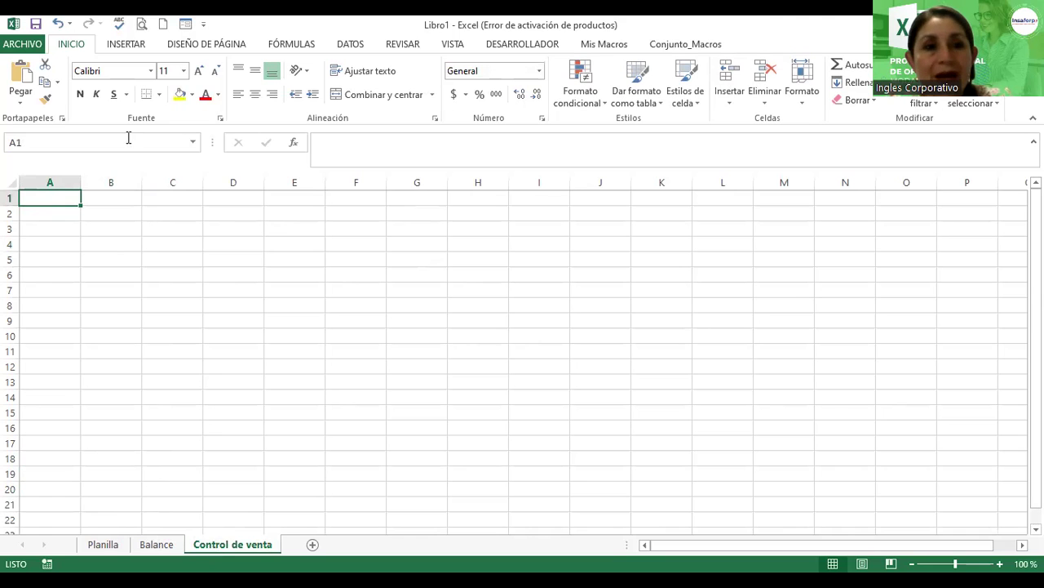
# Save the new workbook under the name Trimestre2 in the recent semana 3 folder.
pyautogui.click(33, 45)
pyautogui.click(70, 197)
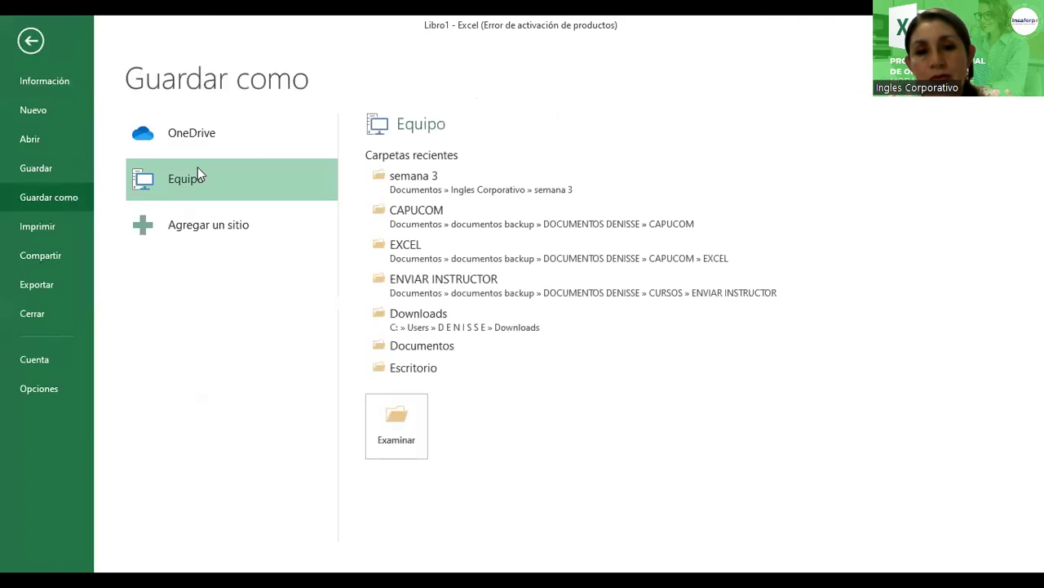
pyautogui.click(420, 186)
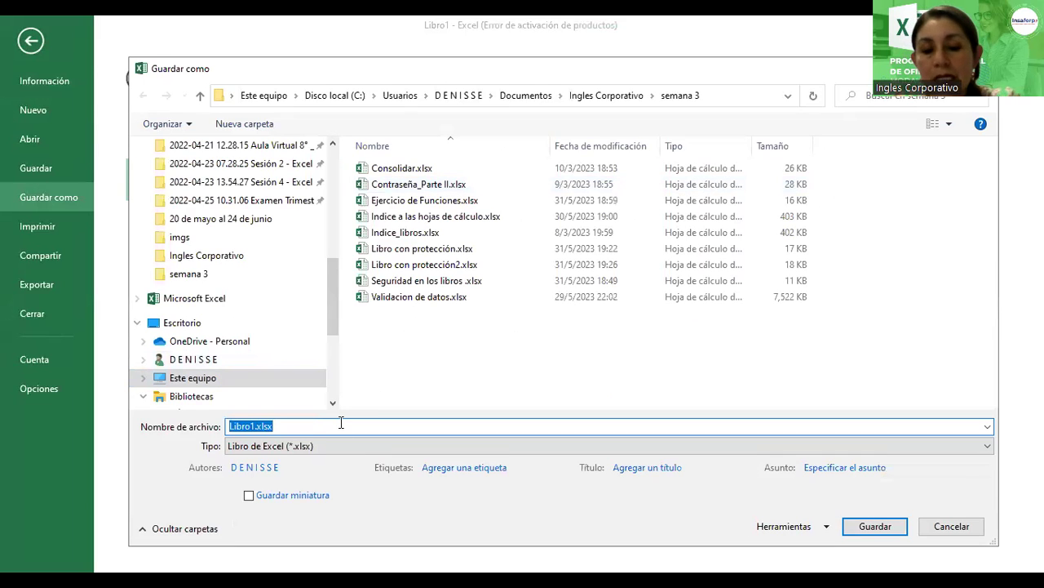
pyautogui.write('Trimestre')
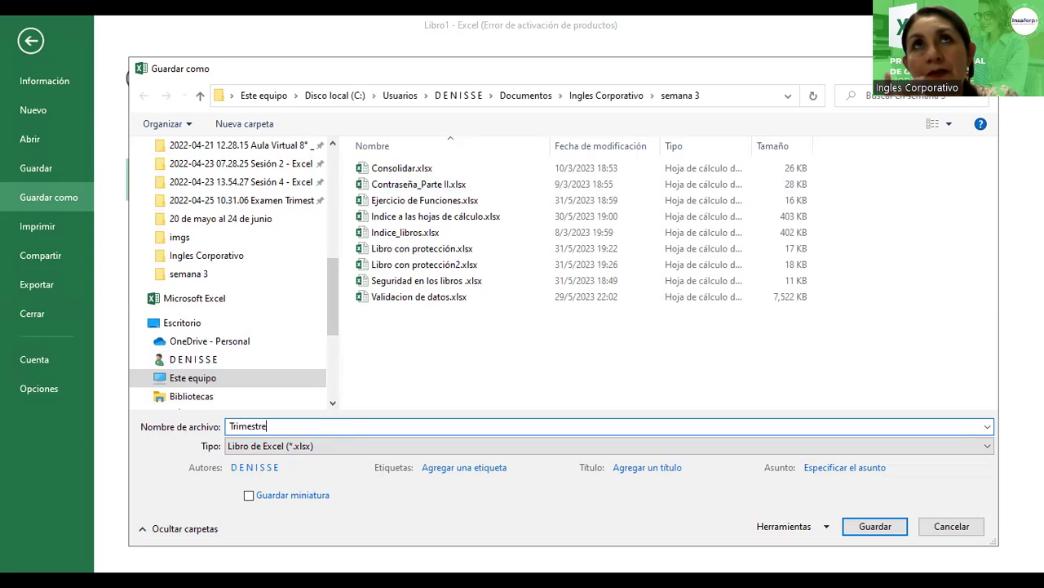
pyautogui.write('2')
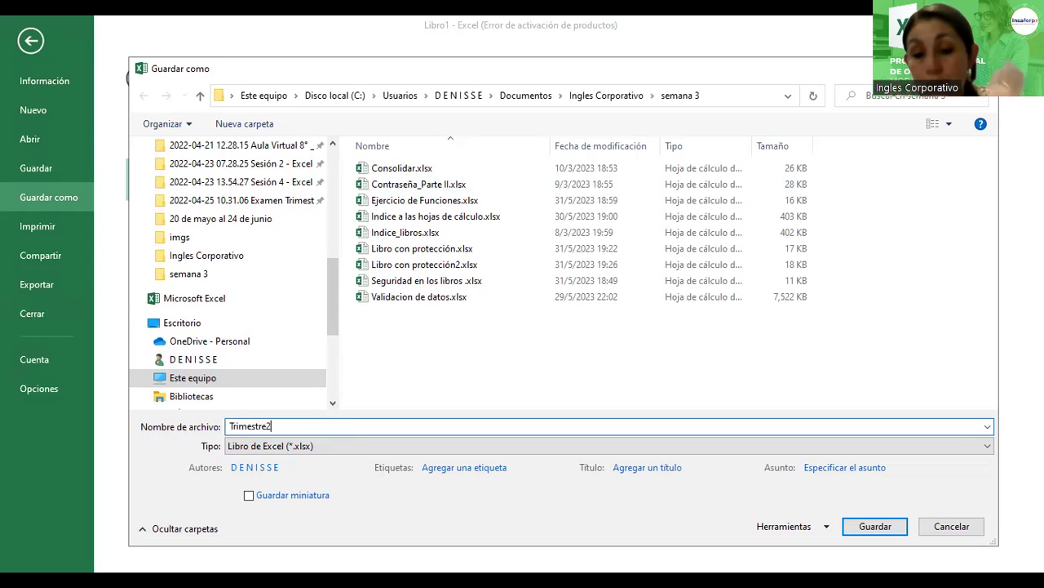
pyautogui.press('Return')
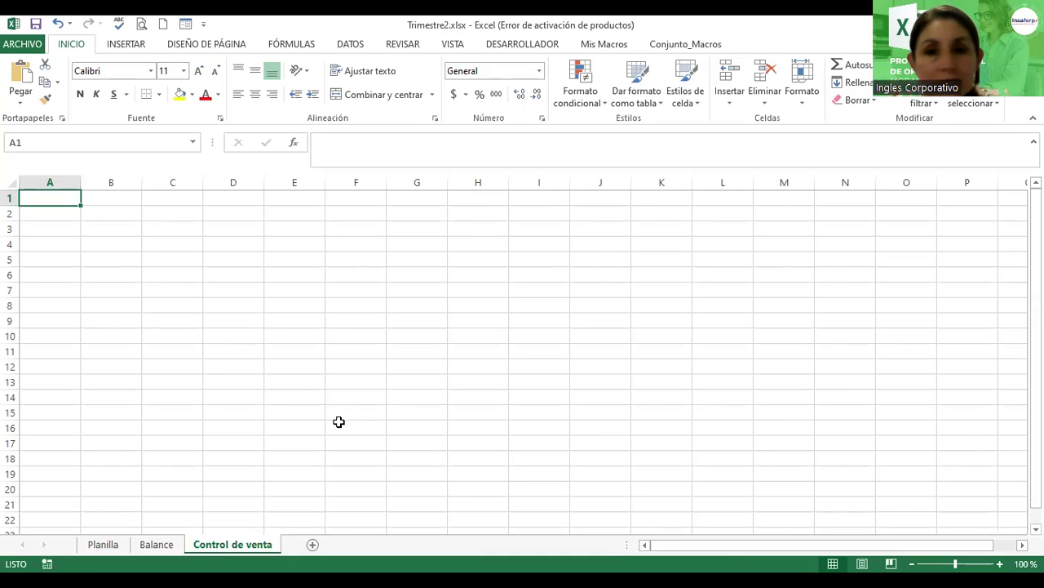
# Go to the ARCHIVO Información page and expand the Proteger libro options.
pyautogui.click(18, 37)
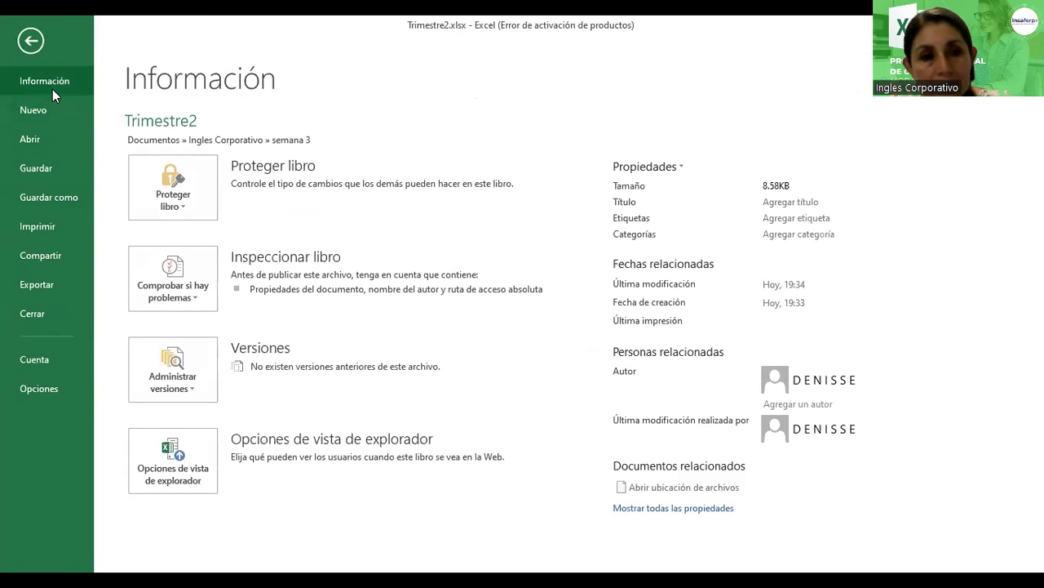
pyautogui.click(28, 42)
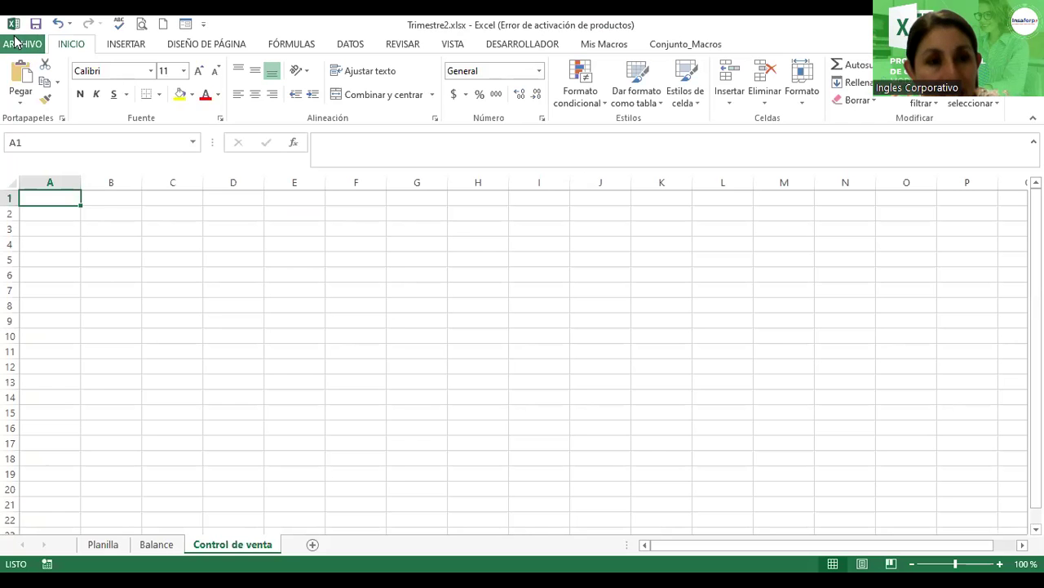
pyautogui.click(24, 45)
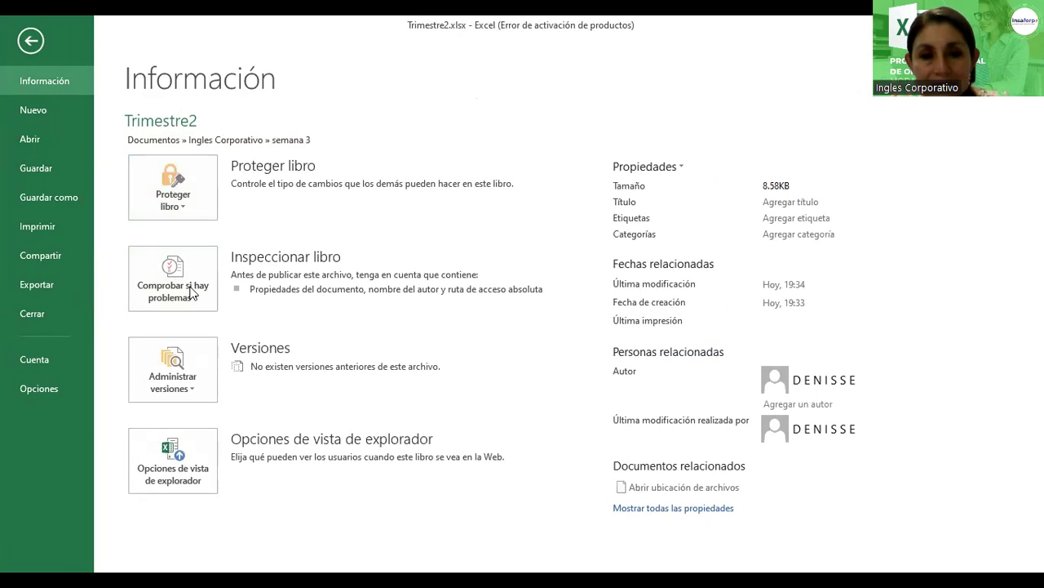
pyautogui.click(189, 204)
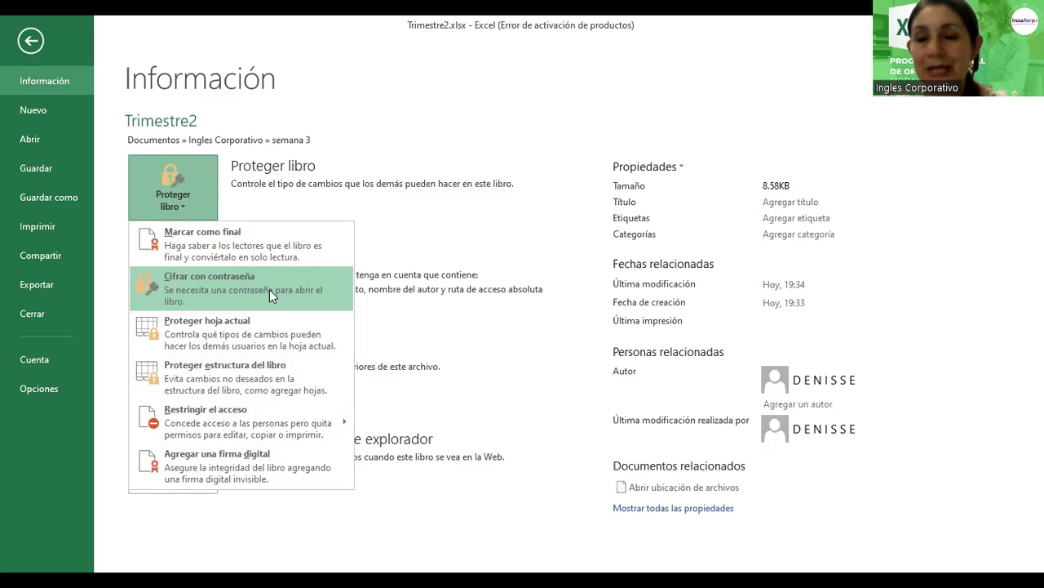
# Choose Cifrar con contraseña, then enter and confirm an opening password.
pyautogui.click(270, 291)
pyautogui.click(546, 363)
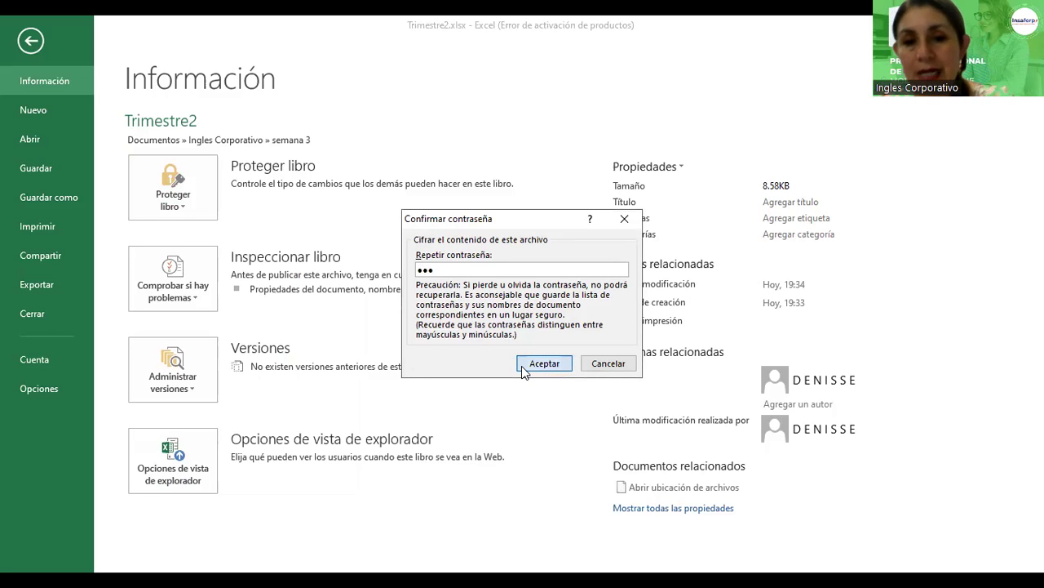
pyautogui.click(522, 365)
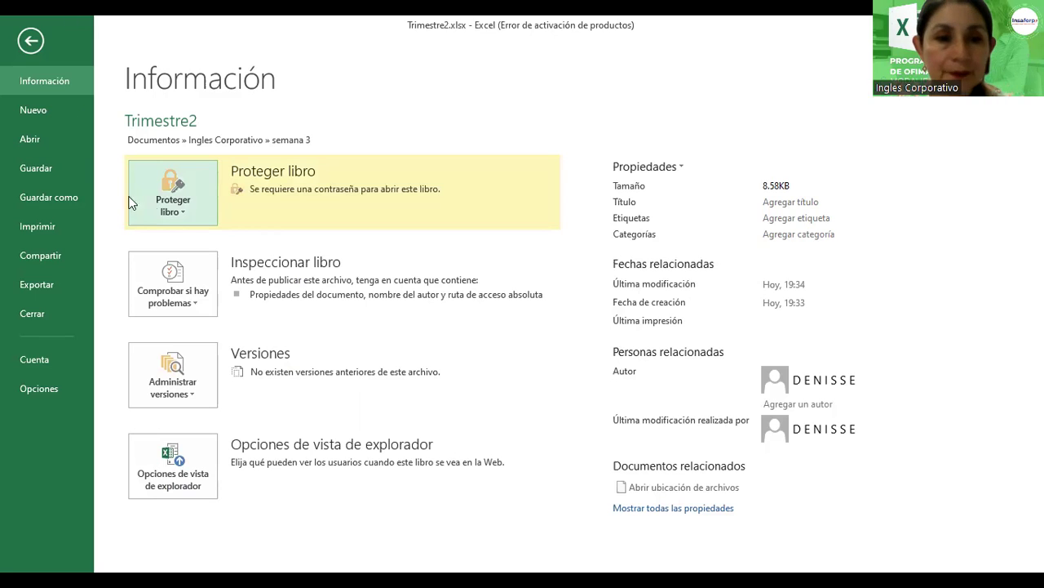
# Review the Proteger libro options again, then save the encrypted workbook.
pyautogui.click(185, 211)
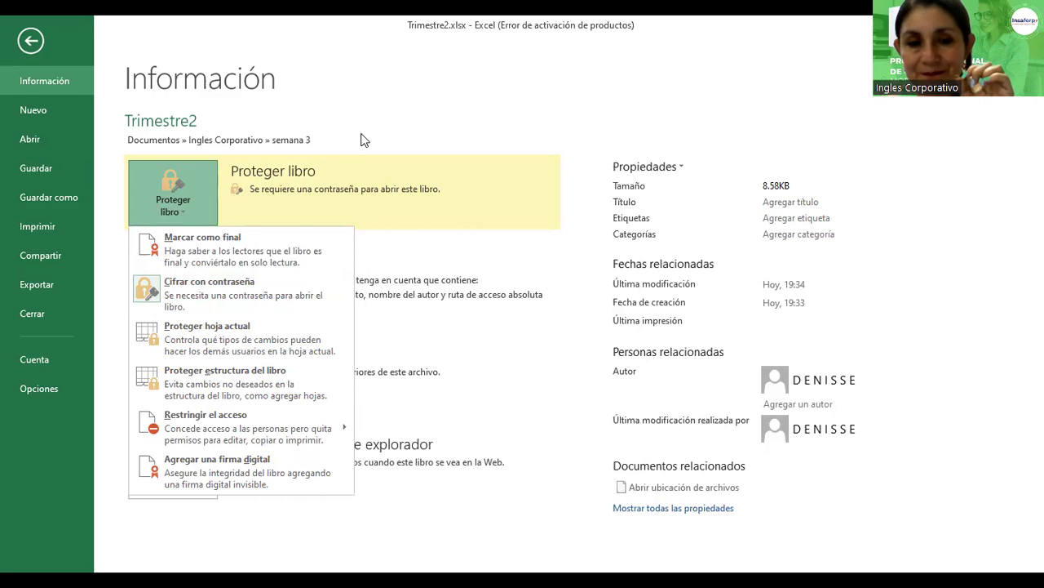
pyautogui.click(392, 97)
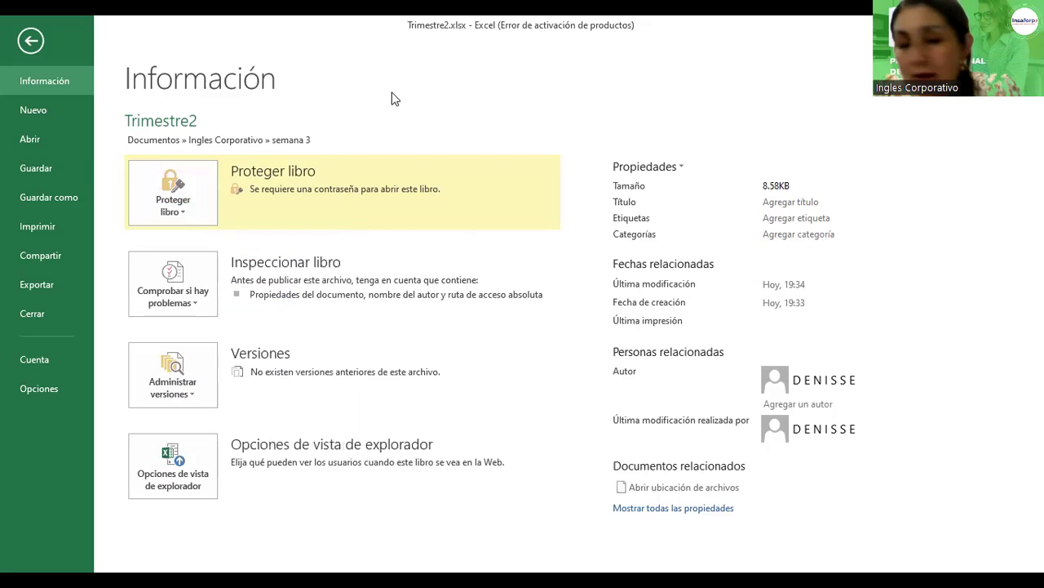
pyautogui.click(58, 166)
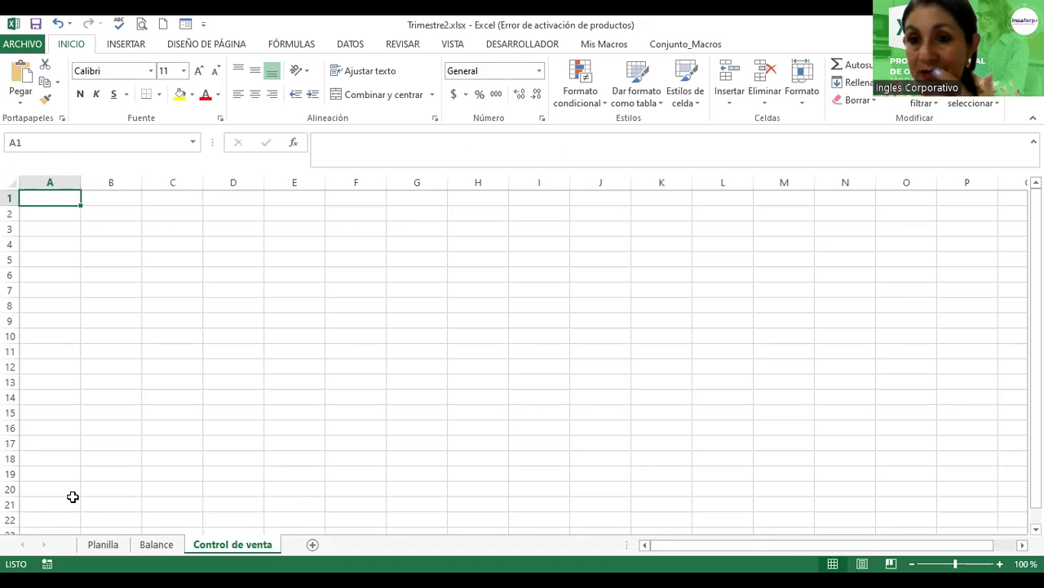
# Open Guardar como on the semana 3 folder and expand the Herramientas dropdown.
pyautogui.click(16, 42)
pyautogui.click(45, 198)
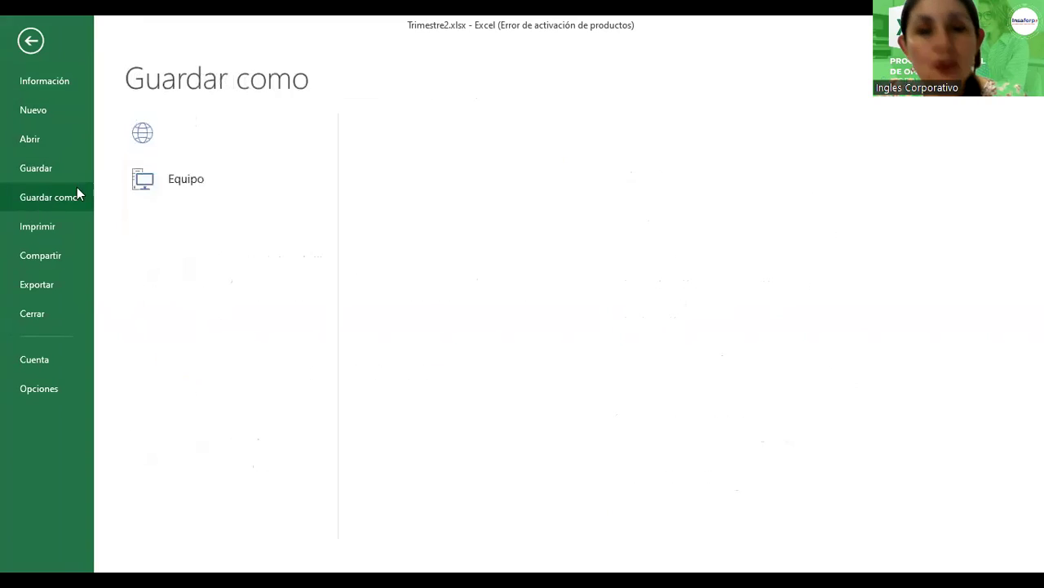
pyautogui.click(425, 186)
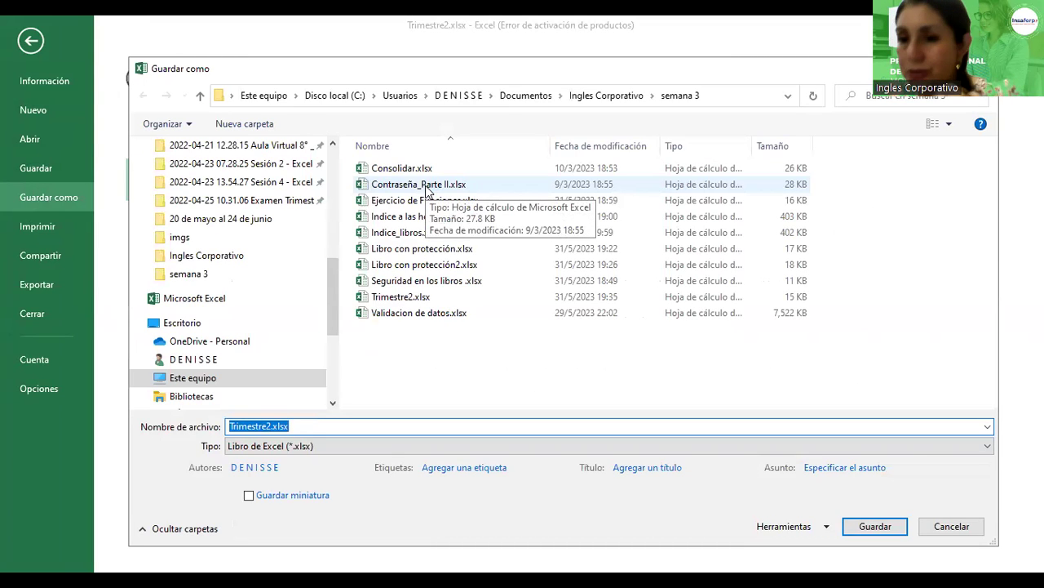
pyautogui.moveTo(228, 327)
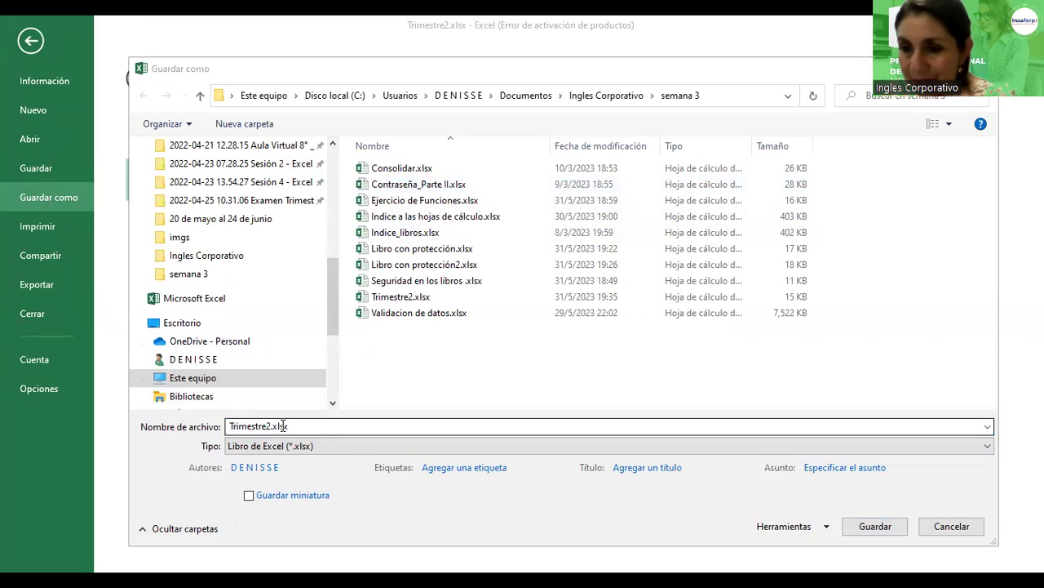
pyautogui.click(828, 527)
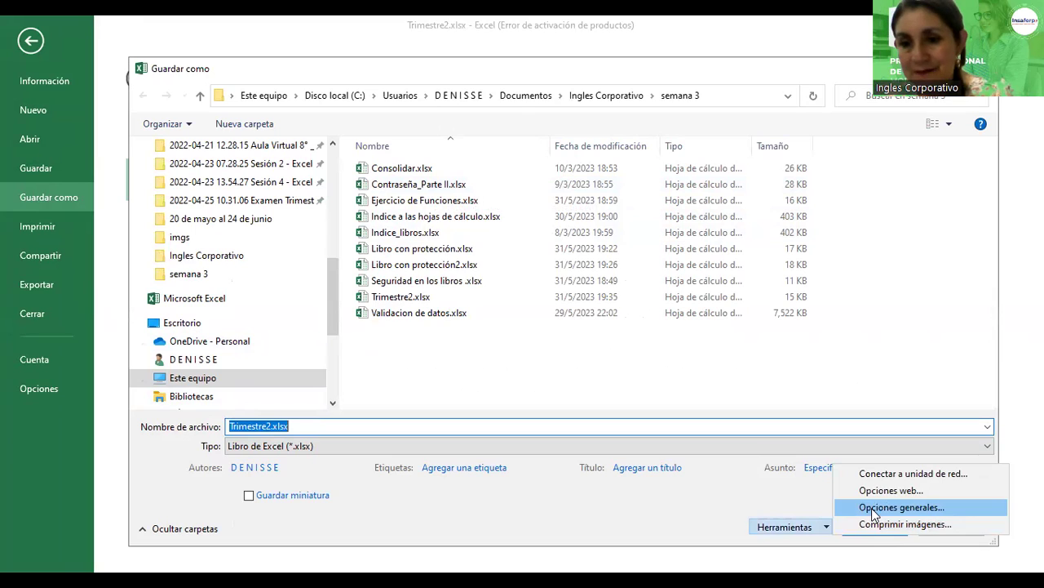
# Open Opciones generales, accept the existing opening password, and move to the write-permission password.
pyautogui.click(872, 507)
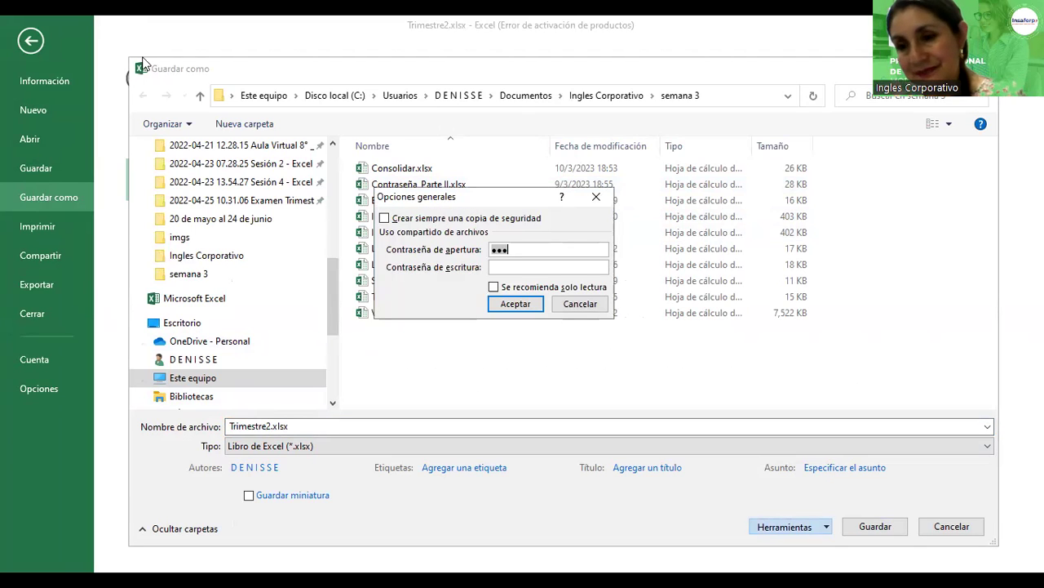
pyautogui.press('Return')
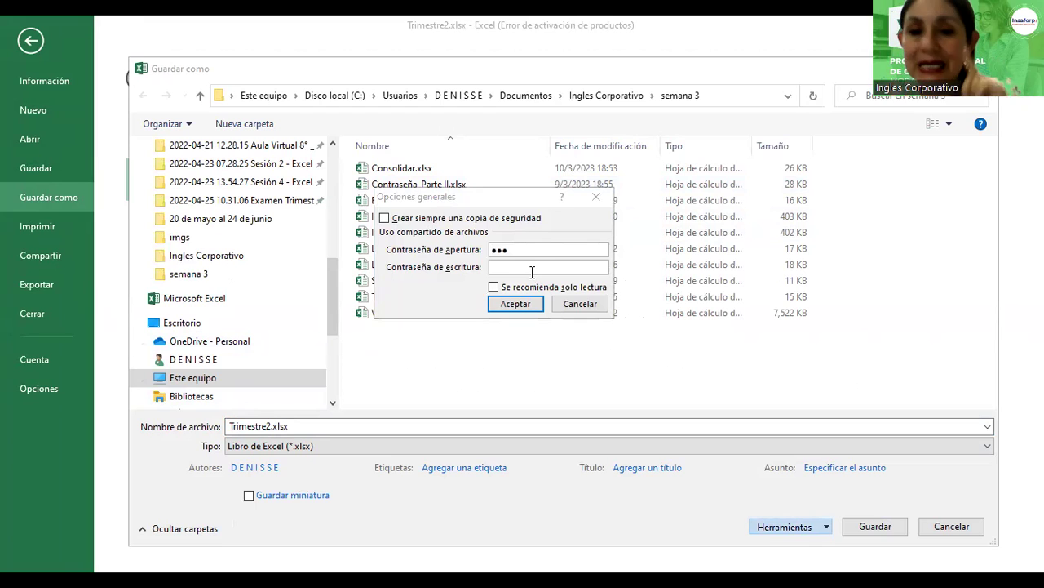
pyautogui.click(533, 269)
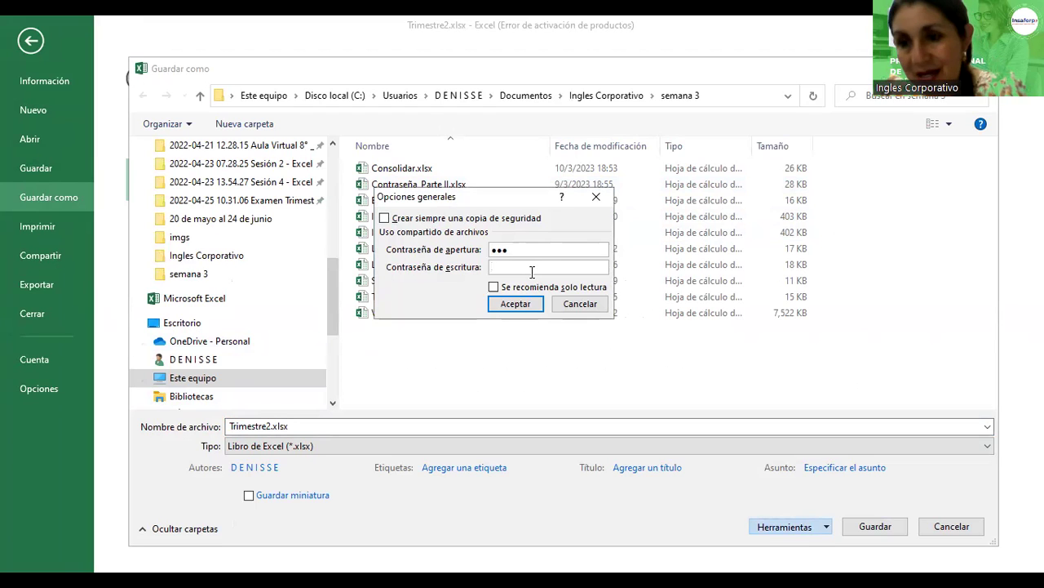
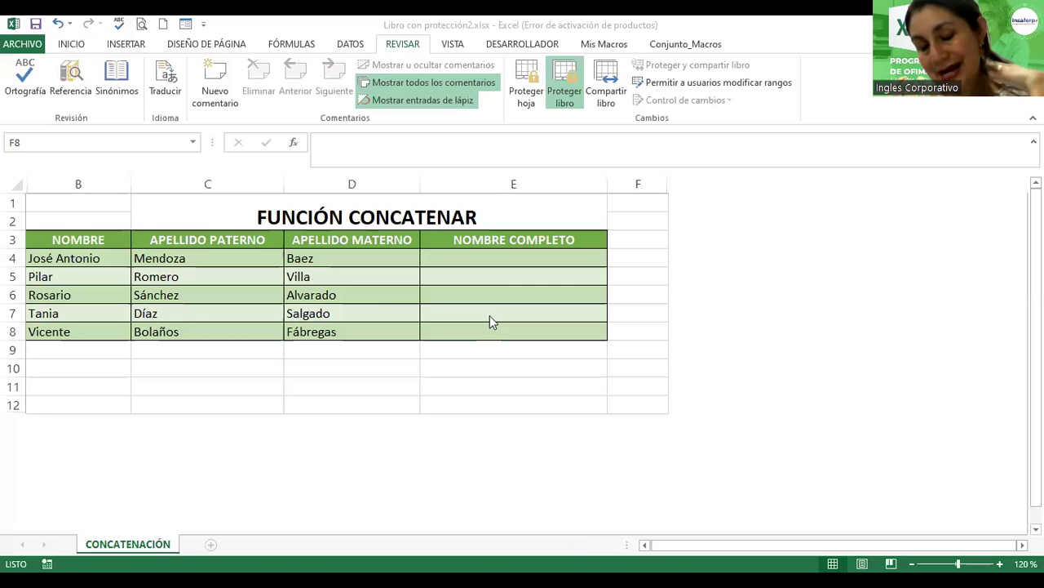
# In E4, join NOMBRE, APELLIDO PATERNO and APELLIDO MATERNO with & to fill the column.
pyautogui.click(526, 256)
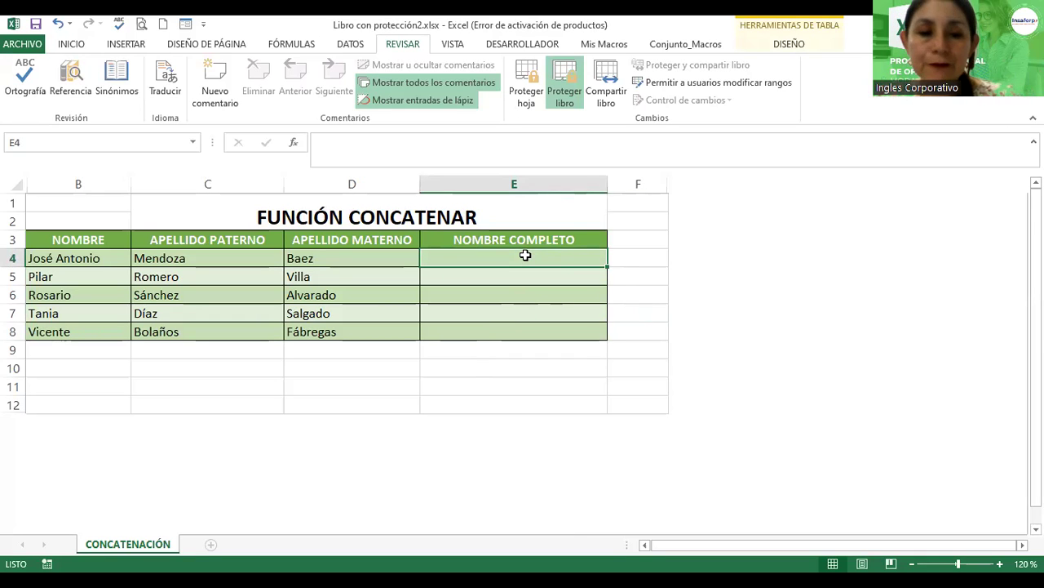
pyautogui.click(506, 279)
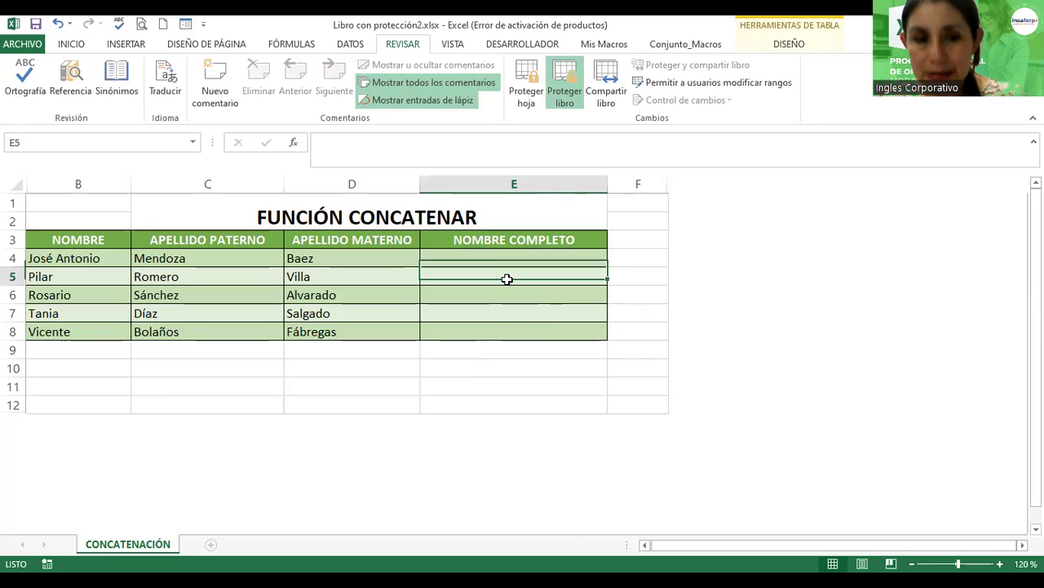
pyautogui.click(498, 253)
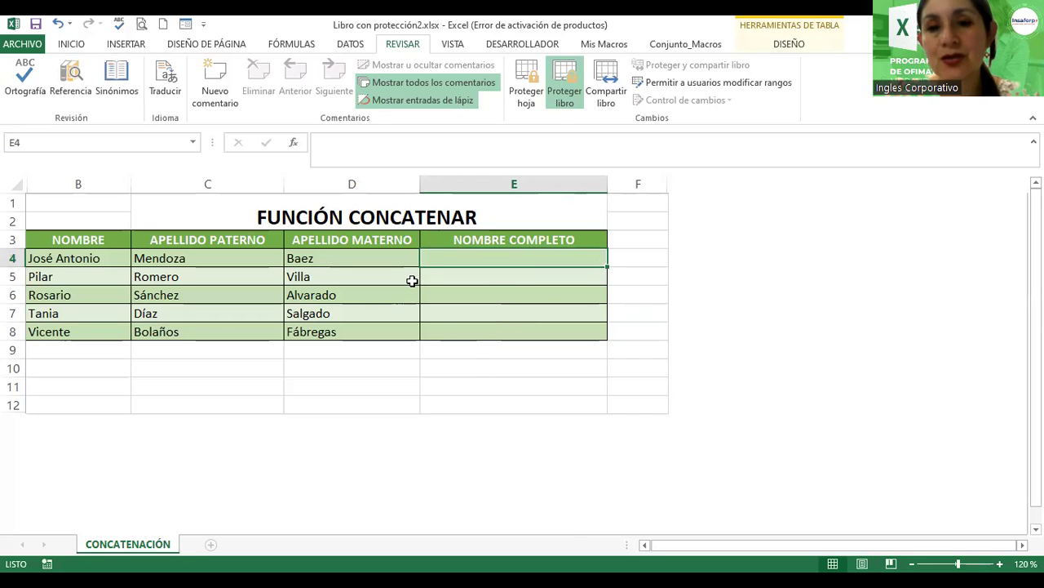
pyautogui.write('=')
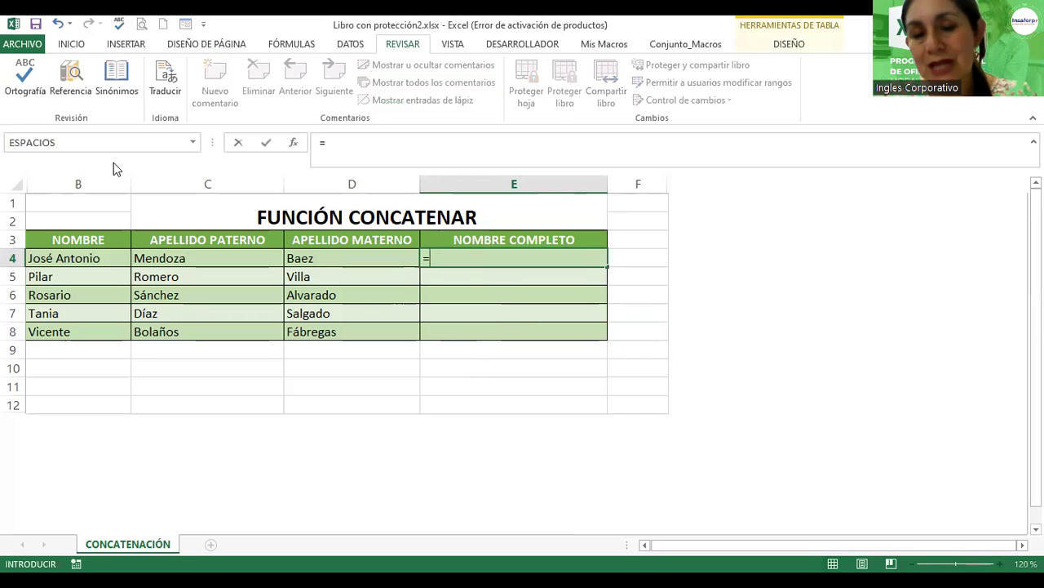
pyautogui.click(469, 257)
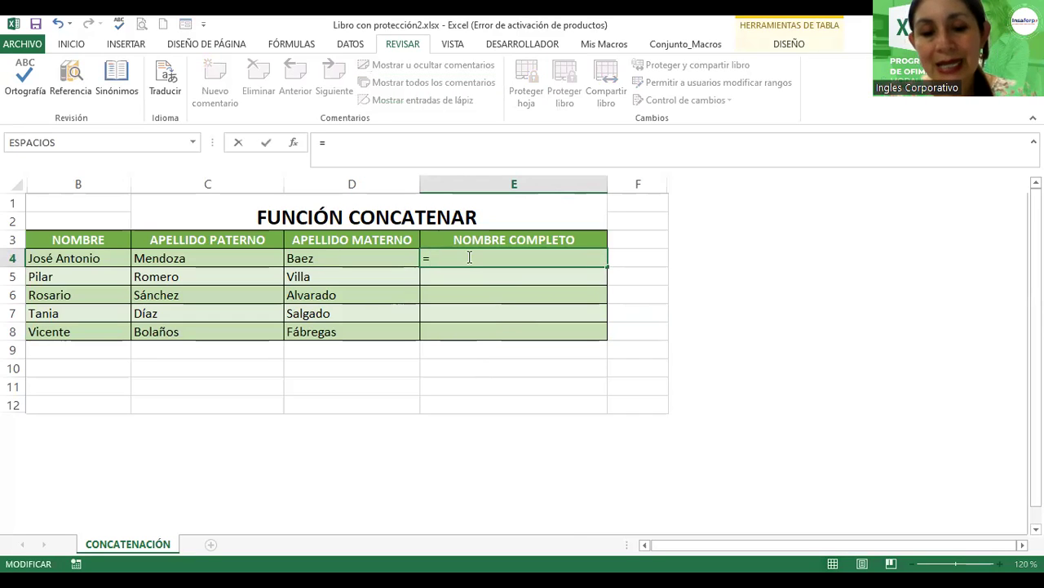
pyautogui.write('&')
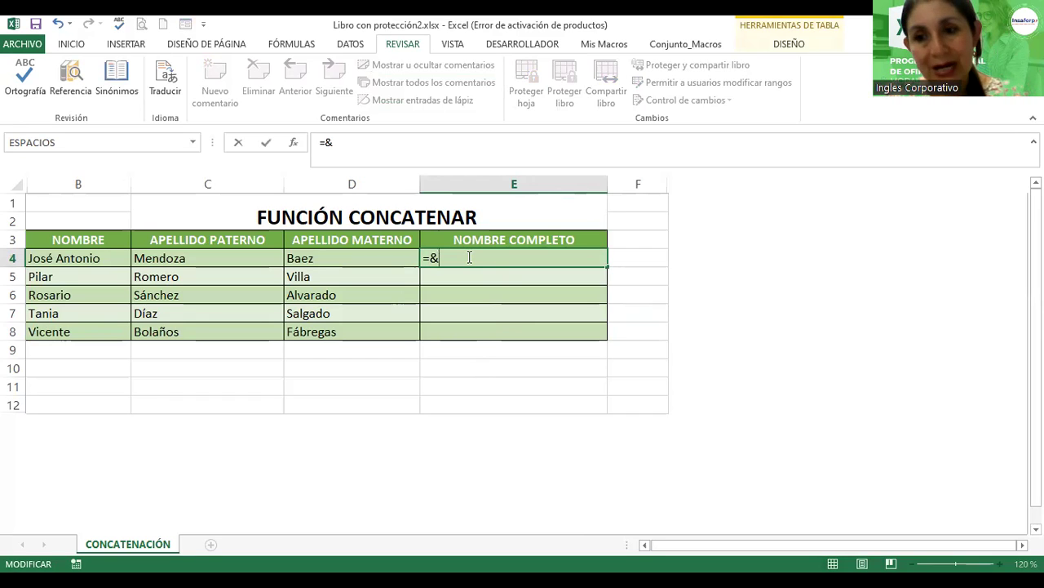
pyautogui.press('BackSpace')
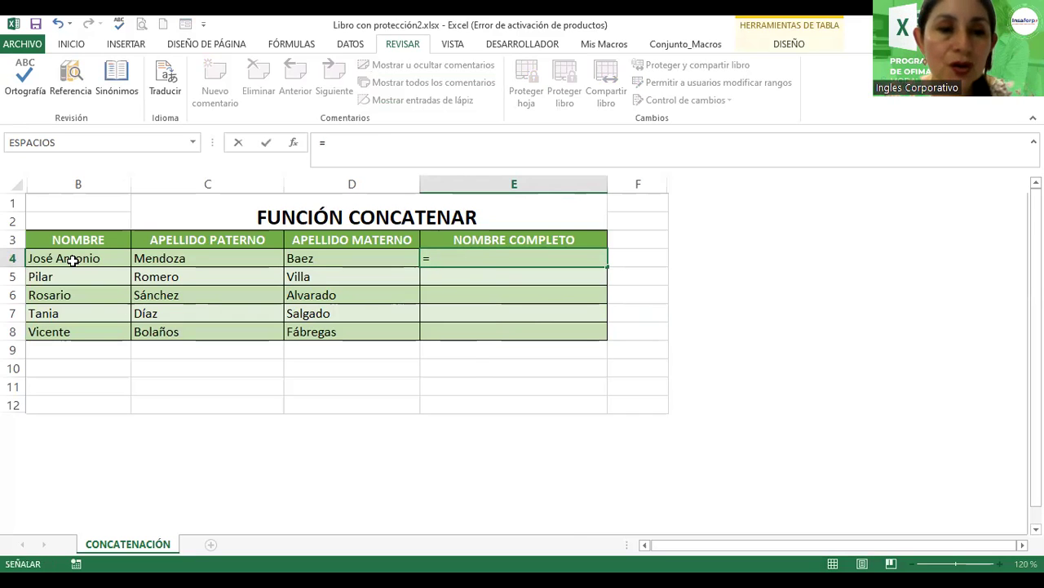
pyautogui.click(74, 260)
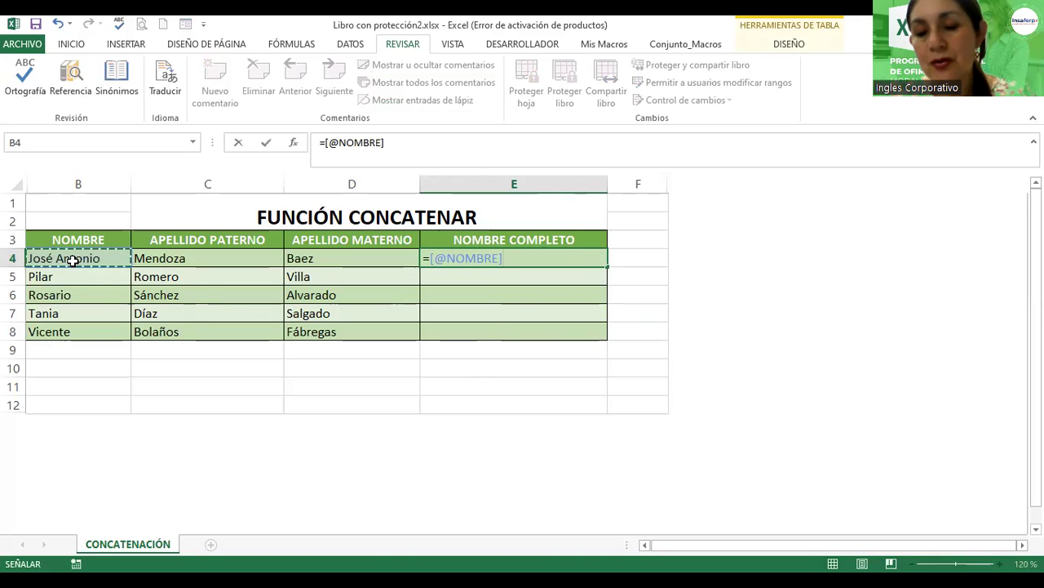
pyautogui.write('&')
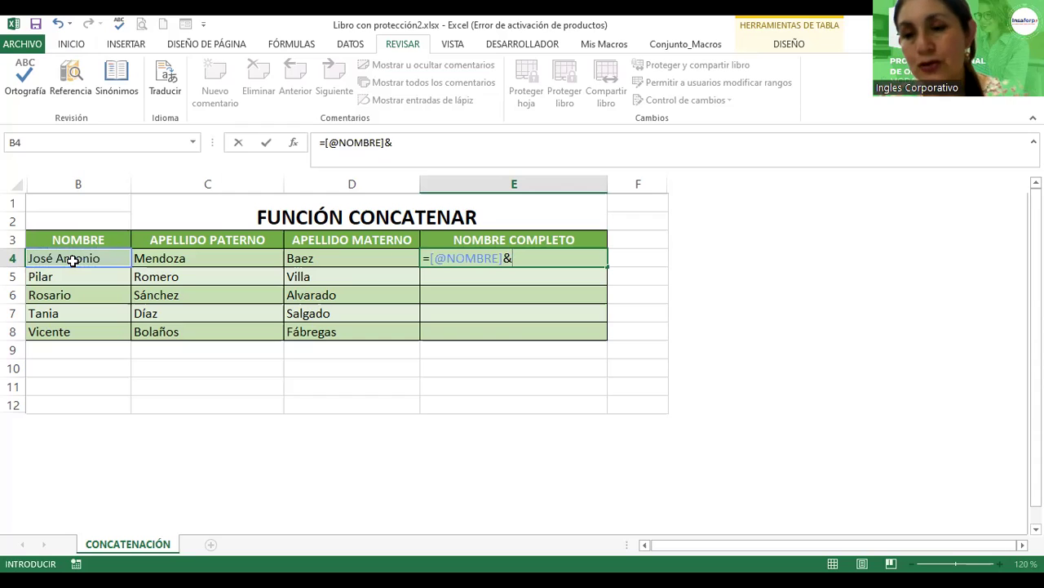
pyautogui.click(159, 258)
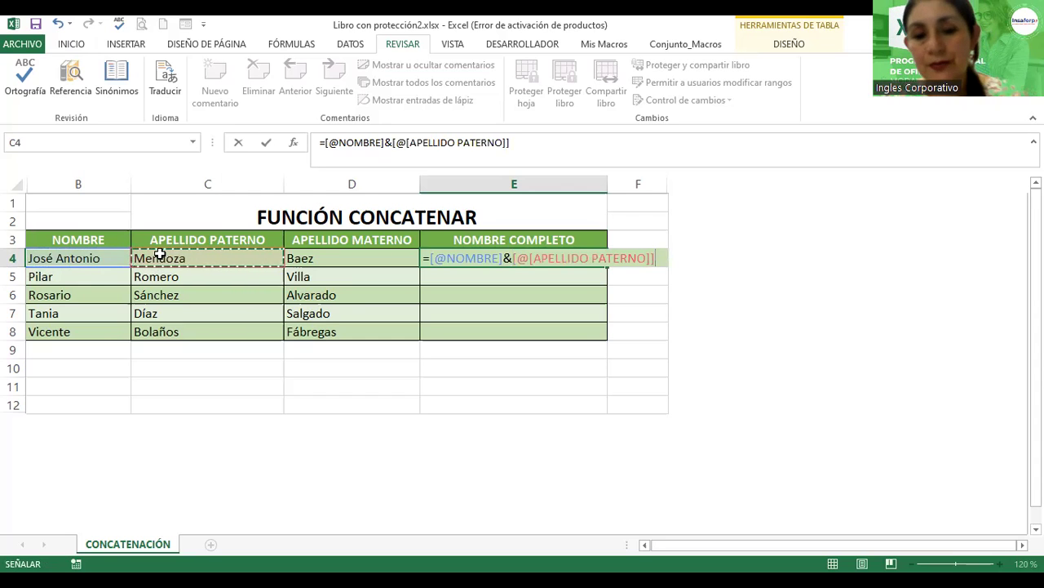
pyautogui.write('&')
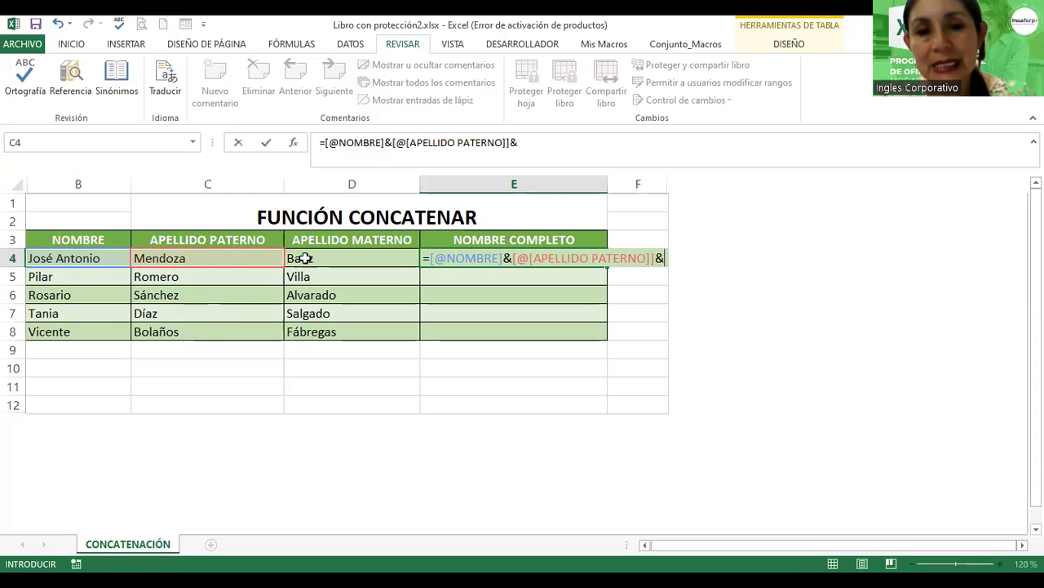
pyautogui.click(304, 258)
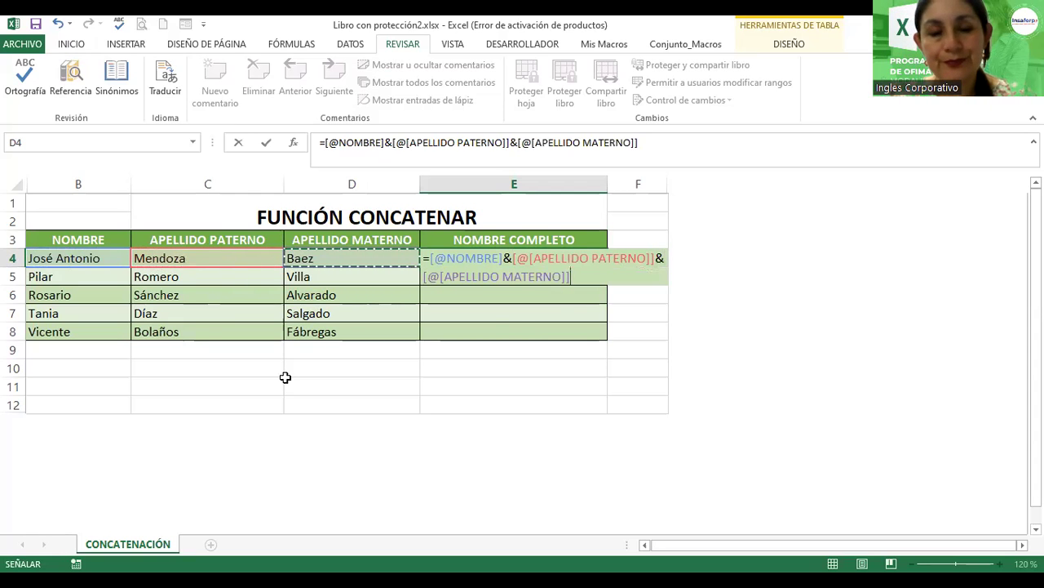
pyautogui.press('Return')
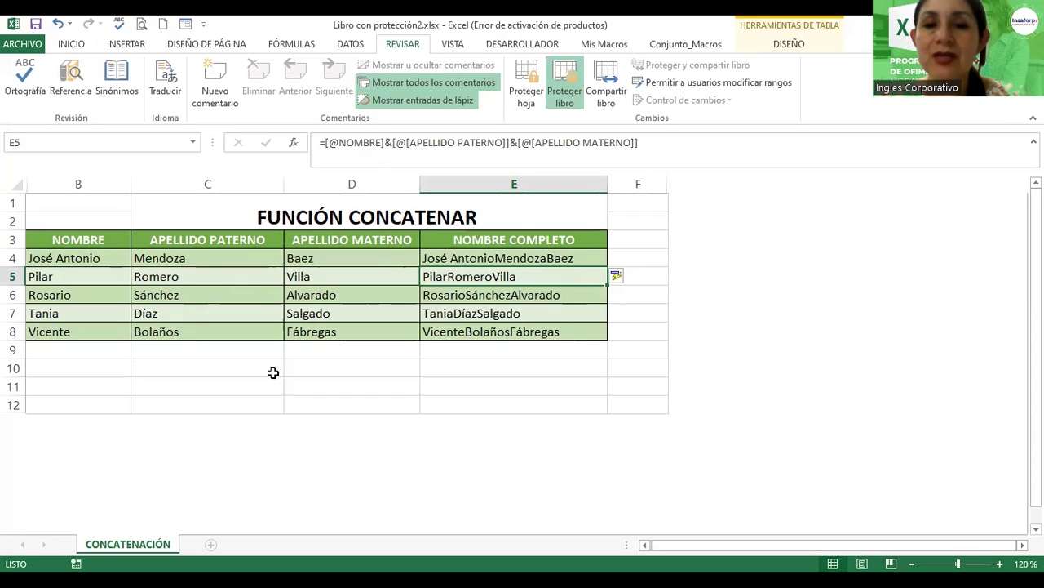
# Insert a " "& separator after NOMBRE in the E4 formula and commit it.
pyautogui.doubleClick(465, 261)
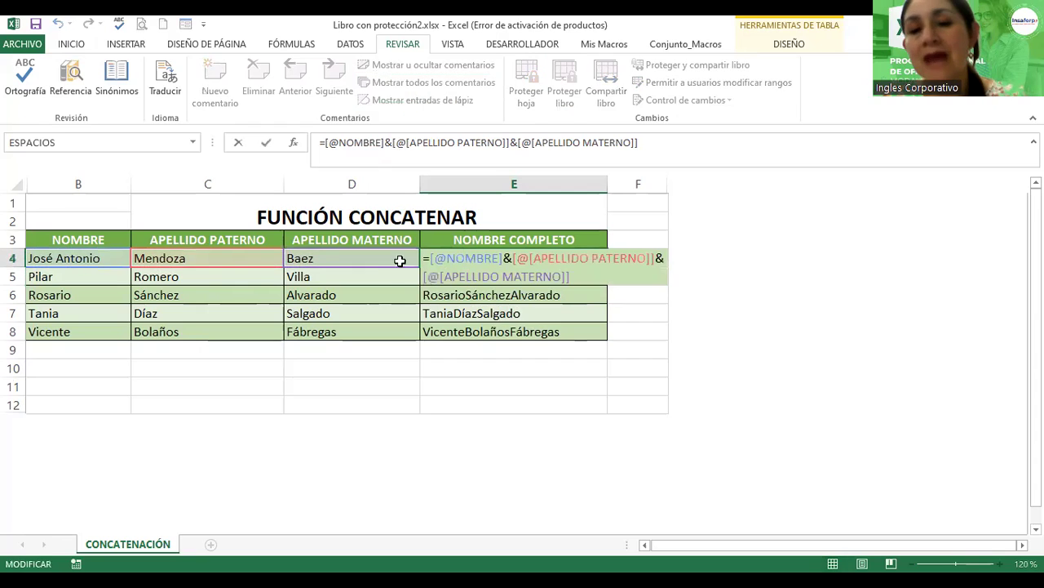
pyautogui.click(510, 258)
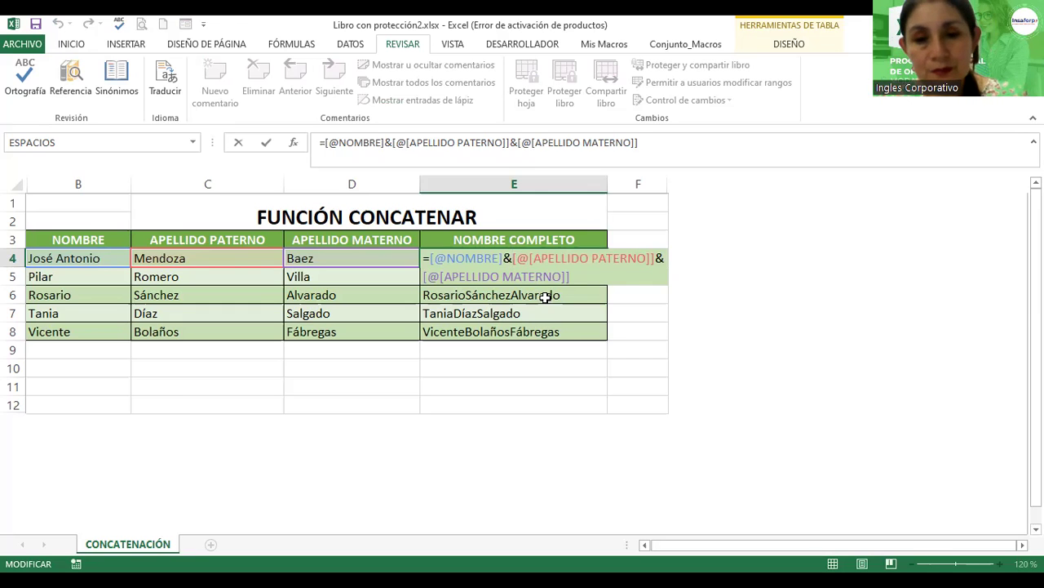
pyautogui.write('"')
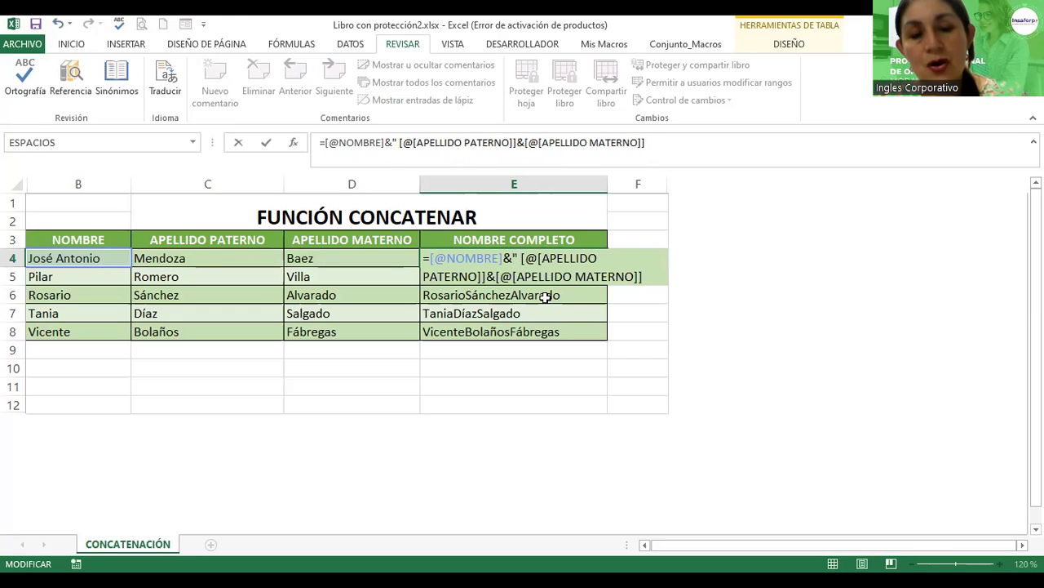
pyautogui.write(' "&')
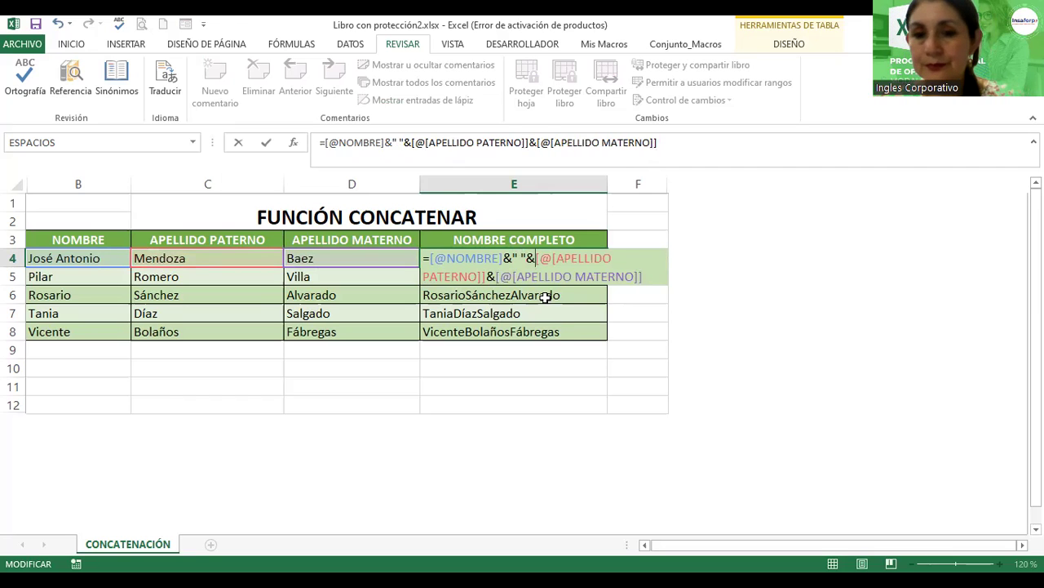
pyautogui.press('Return')
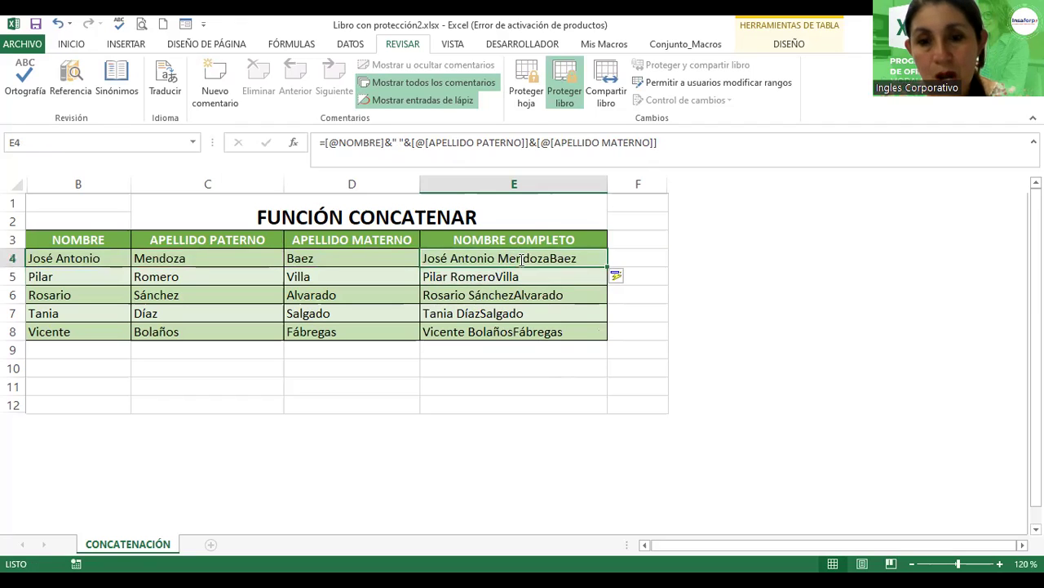
# Add a second " "& separator before APELLIDO MATERNO in the E4 formula.
pyautogui.doubleClick(518, 261)
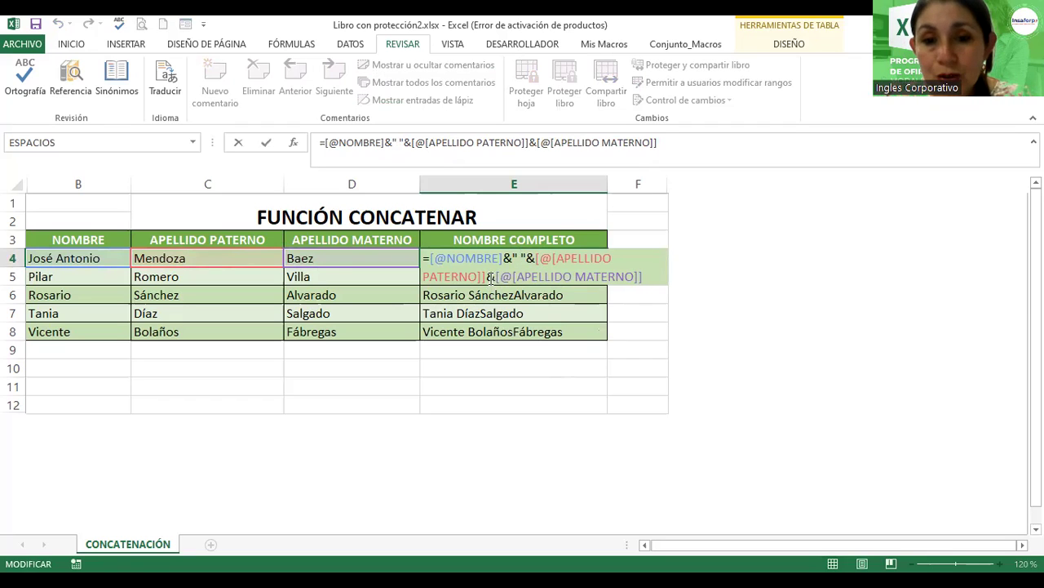
pyautogui.write('" "')
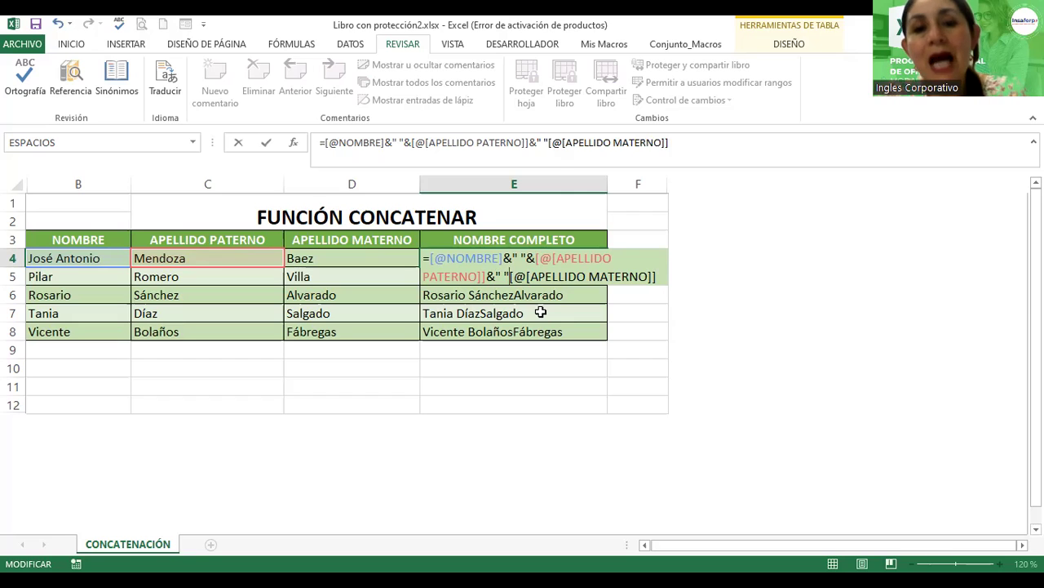
pyautogui.write('&')
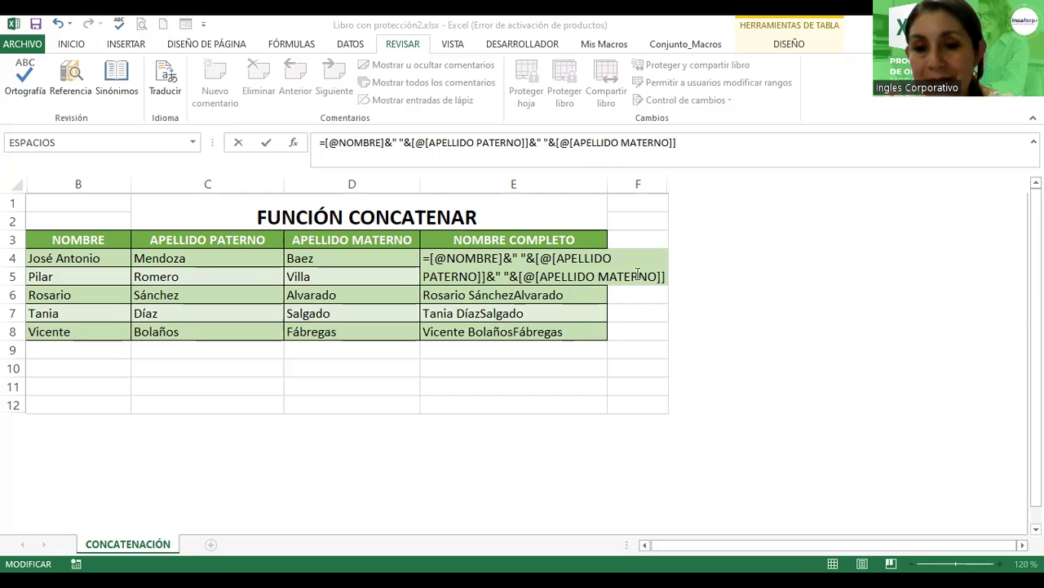
# Commit the spaced name formula and select the NOMBRE header cell B3.
pyautogui.press('Return')
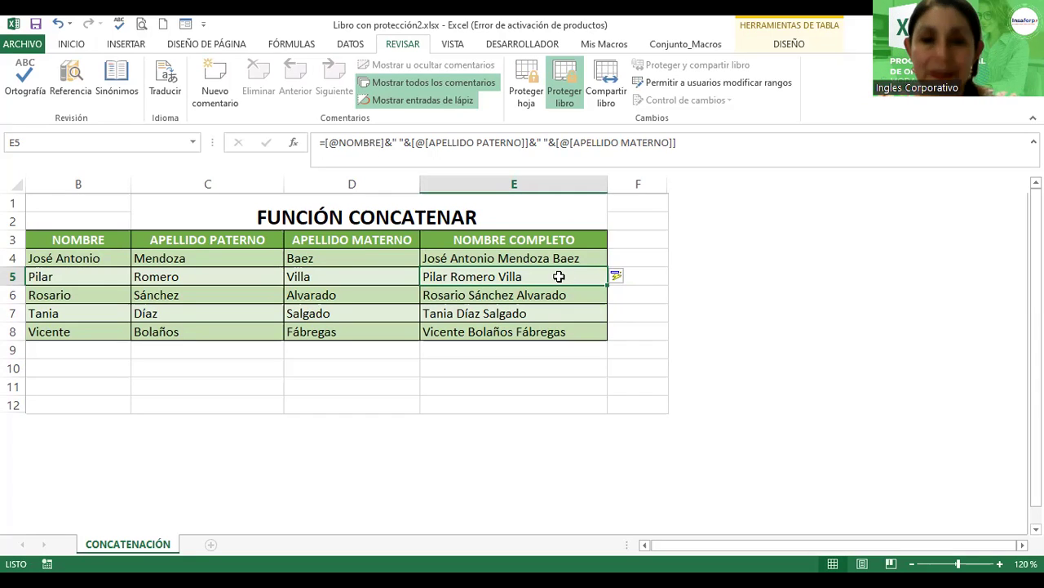
pyautogui.click(178, 241)
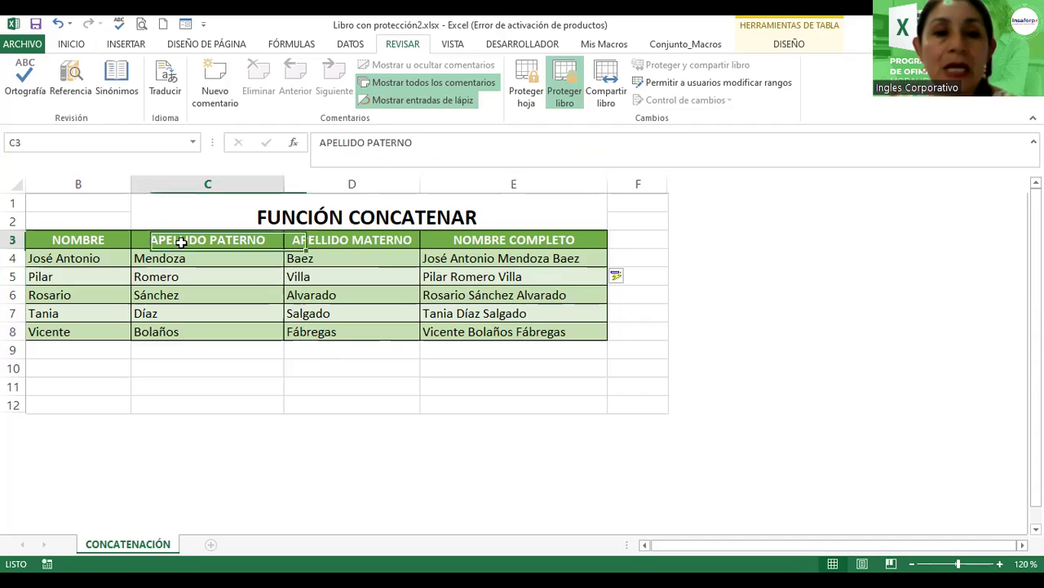
pyautogui.click(97, 242)
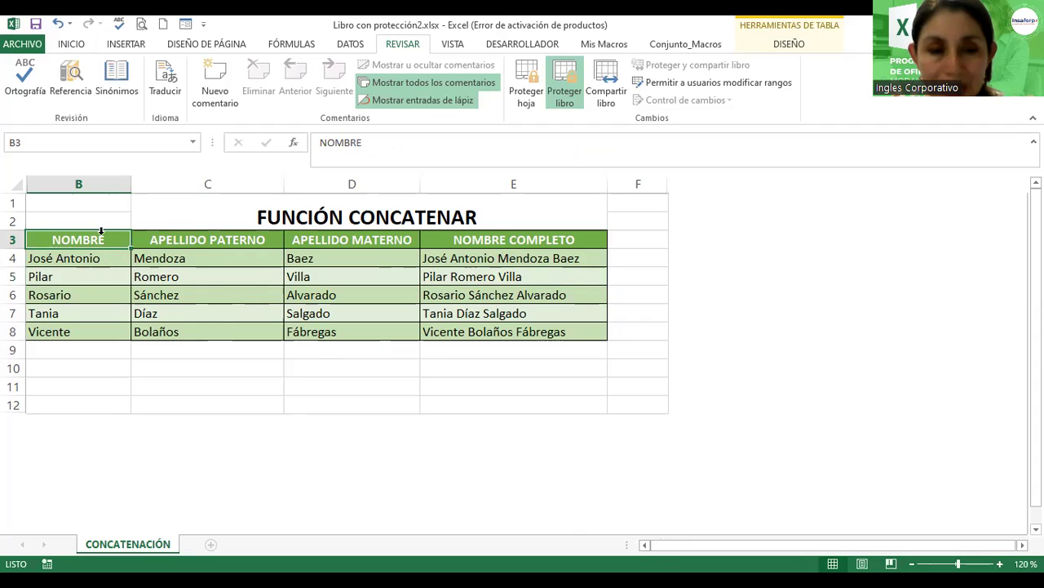
# Insert a blank column left of the table and head it Numero in B3.
pyautogui.rightClick(91, 183)
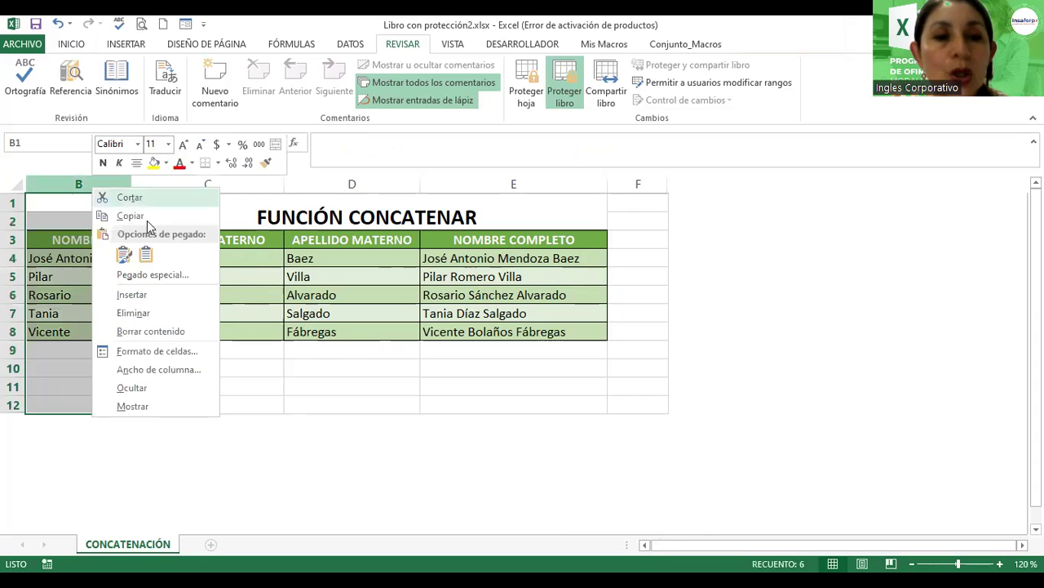
pyautogui.click(130, 295)
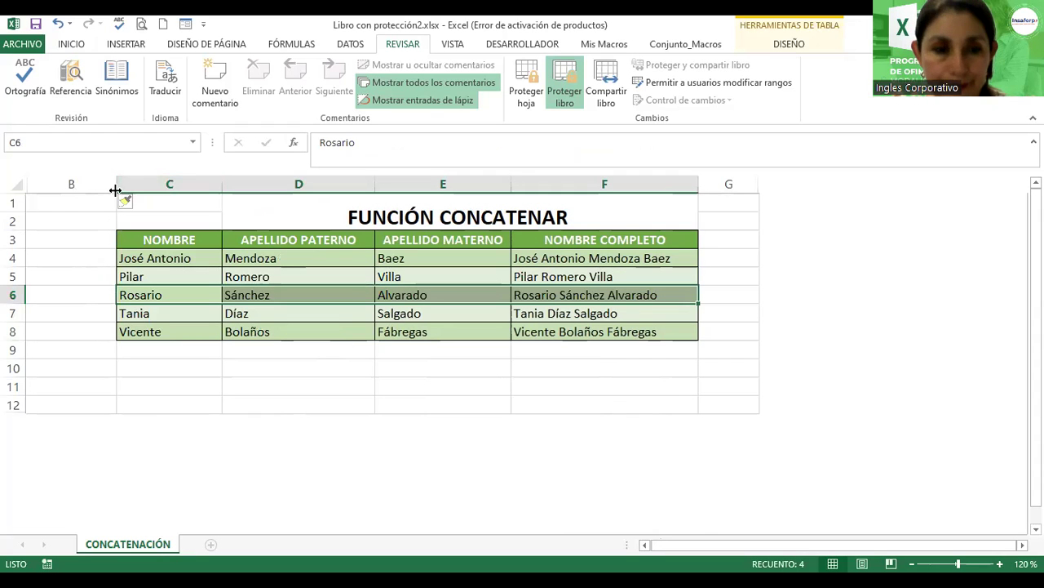
pyautogui.click(93, 239)
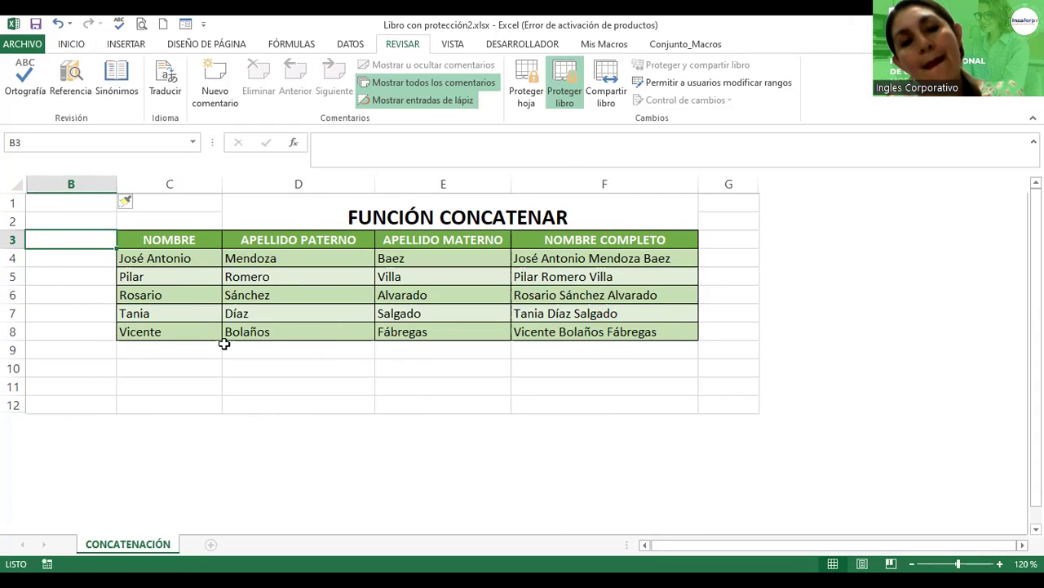
pyautogui.write('Co')
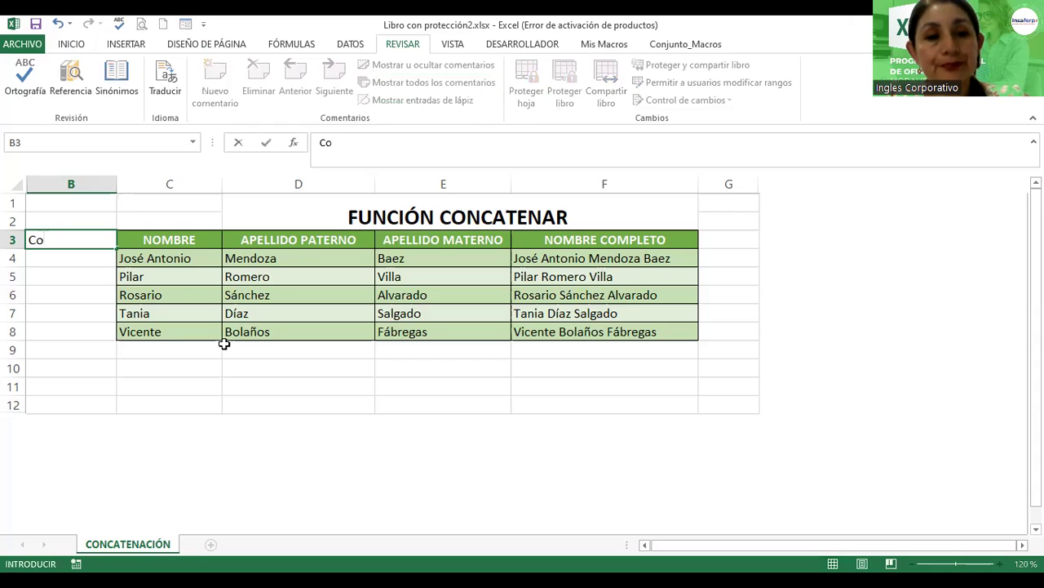
pyautogui.press('BackSpace')
pyautogui.press('BackSpace')
pyautogui.write('Numero')
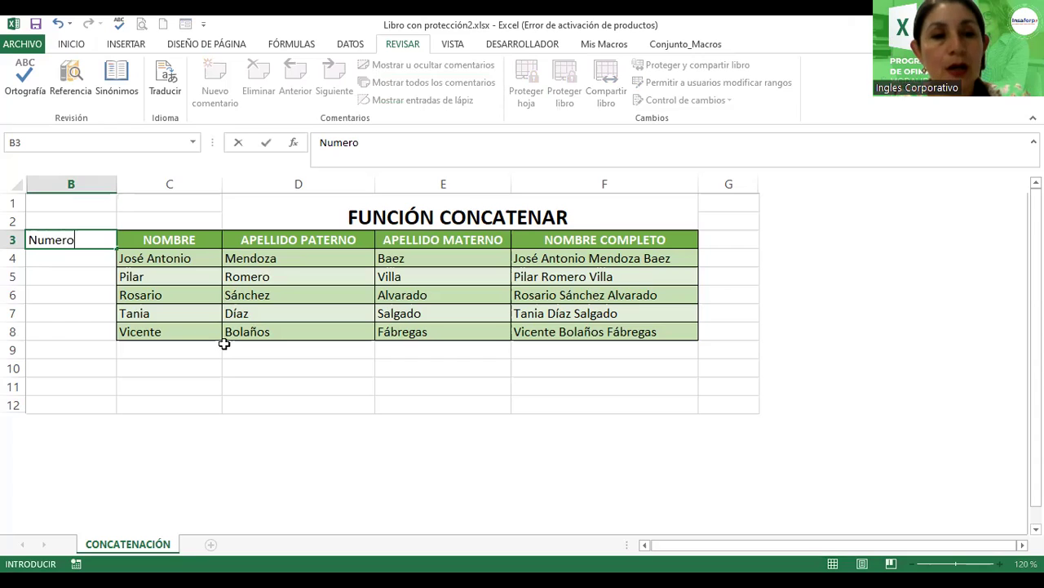
pyautogui.press('Return')
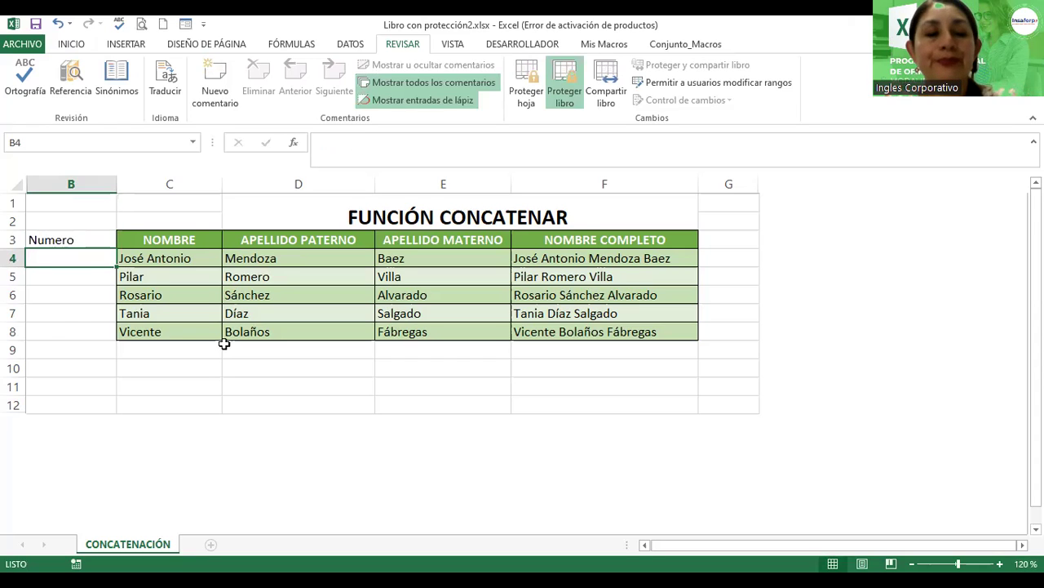
pyautogui.click(85, 183)
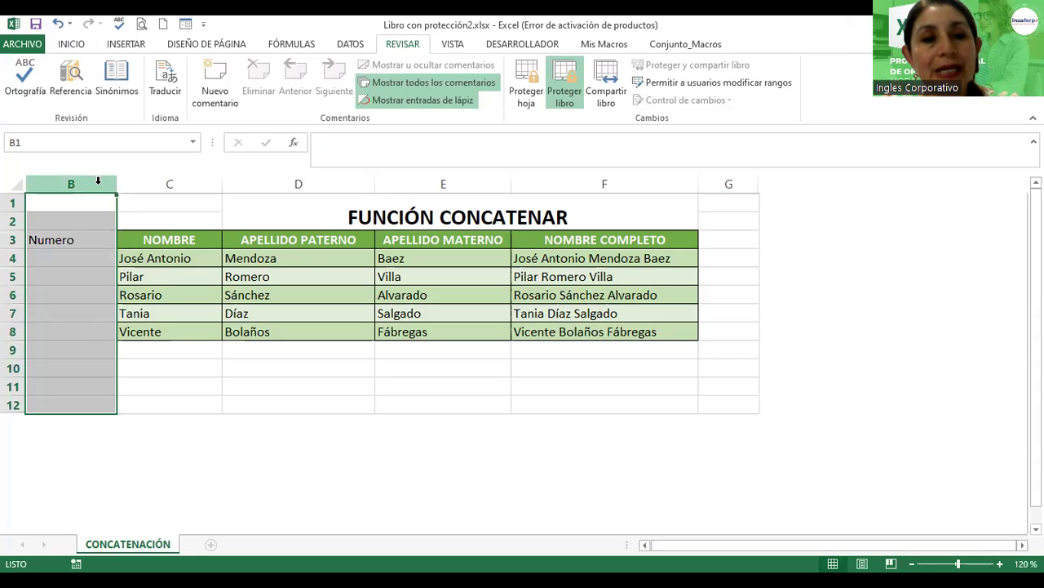
# Insert another column before Numero and head it Código in B3.
pyautogui.rightClick(98, 181)
pyautogui.click(149, 292)
pyautogui.click(46, 236)
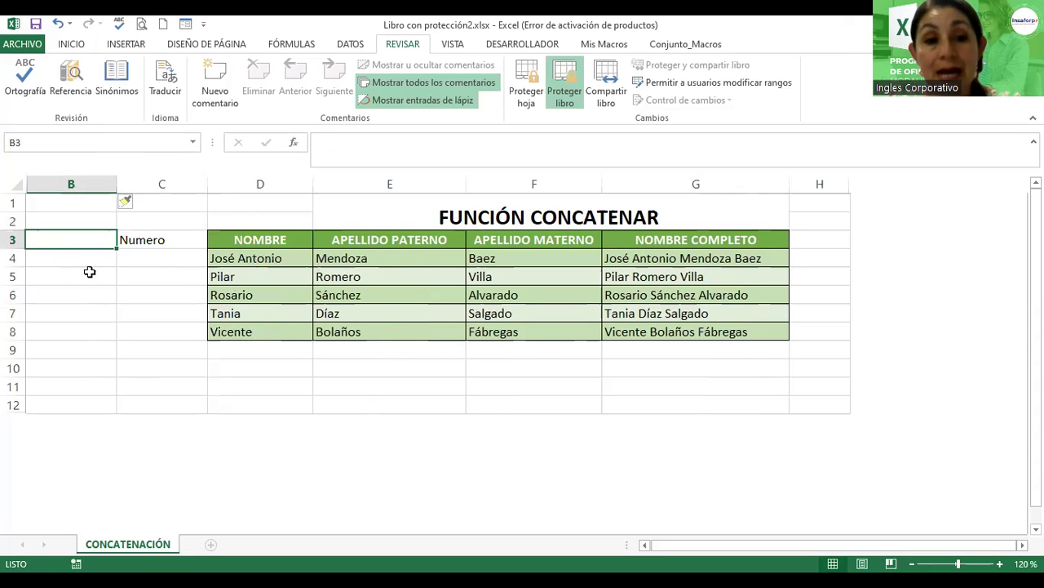
pyautogui.write('Código')
pyautogui.press('Return')
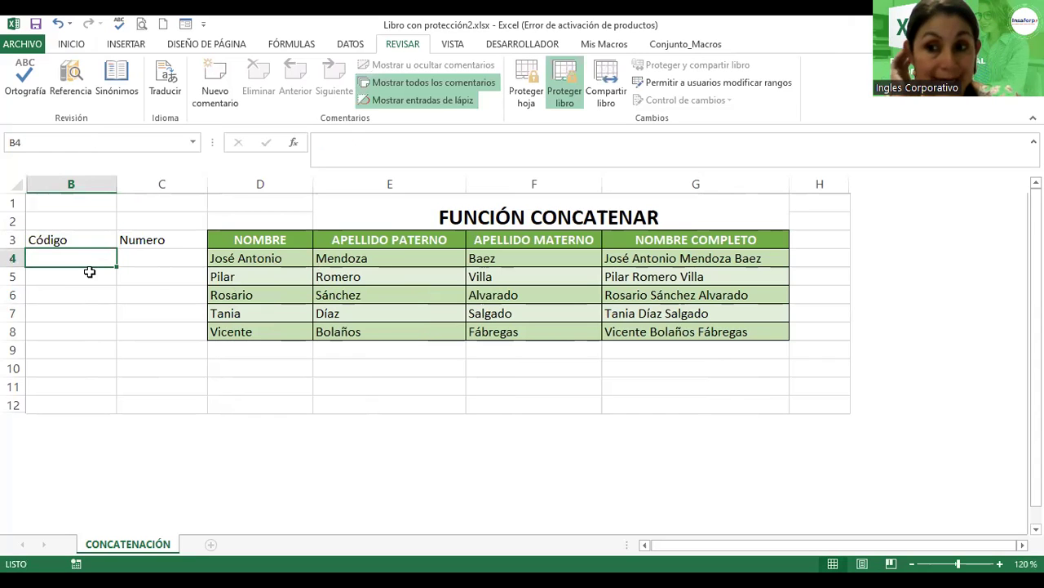
# Enter 001020 in C4 under Numero, then select C4:C8.
pyautogui.click(173, 263)
pyautogui.moveTo(179, 273); pyautogui.dragTo(183, 273)
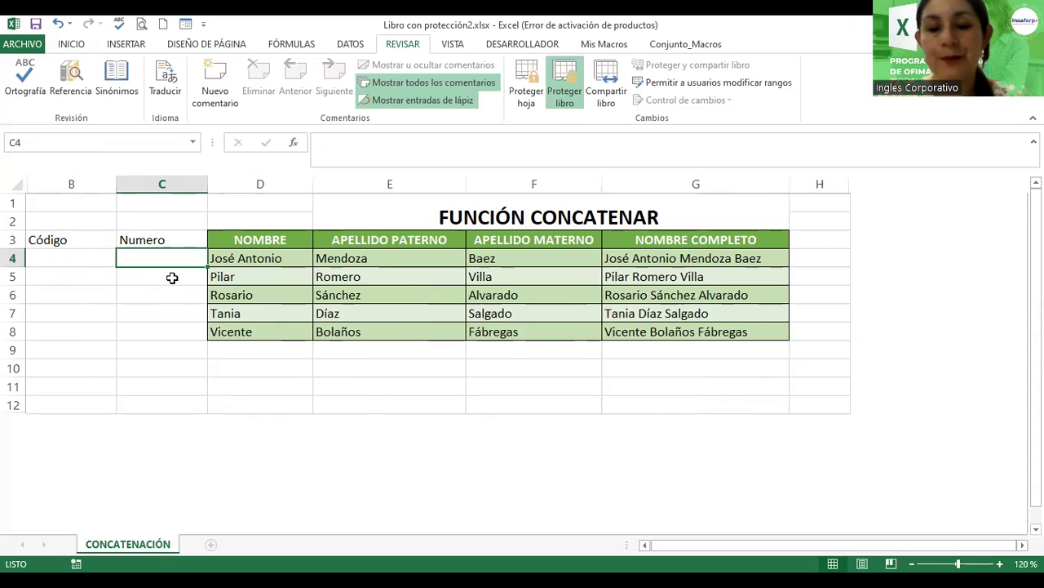
pyautogui.write('0010')
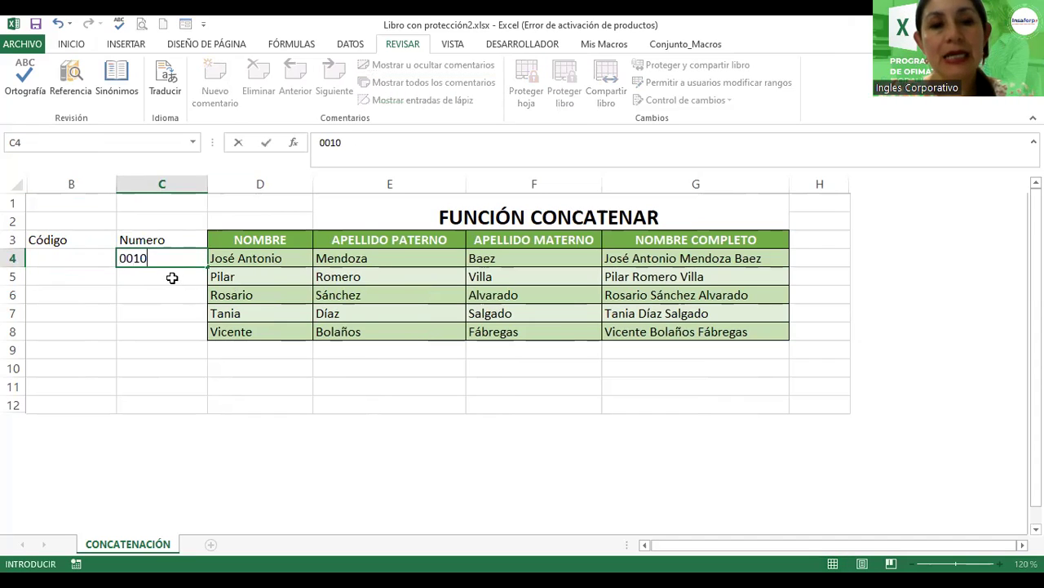
pyautogui.write('20')
pyautogui.press('Return')
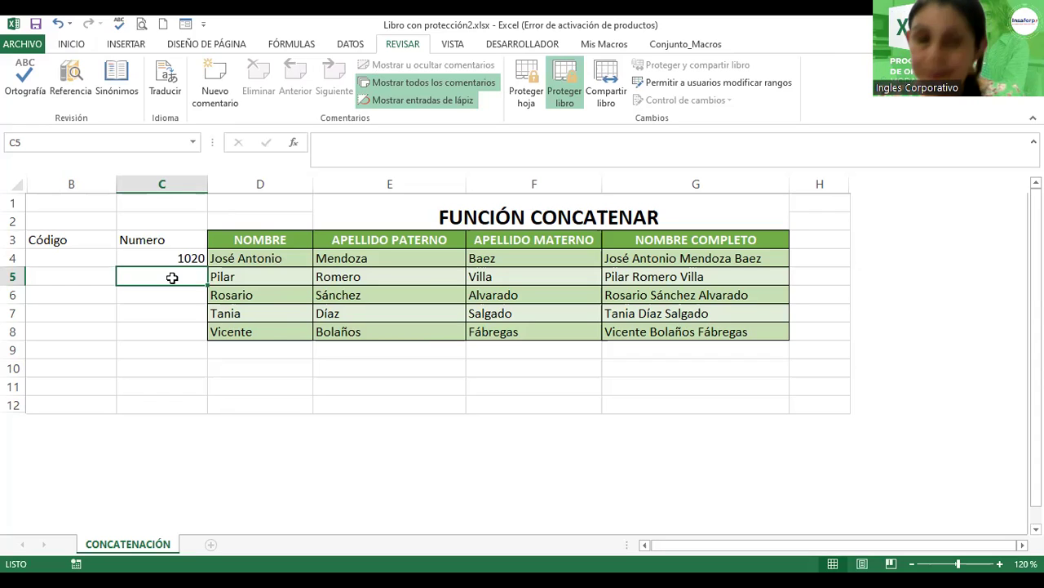
pyautogui.click(150, 258)
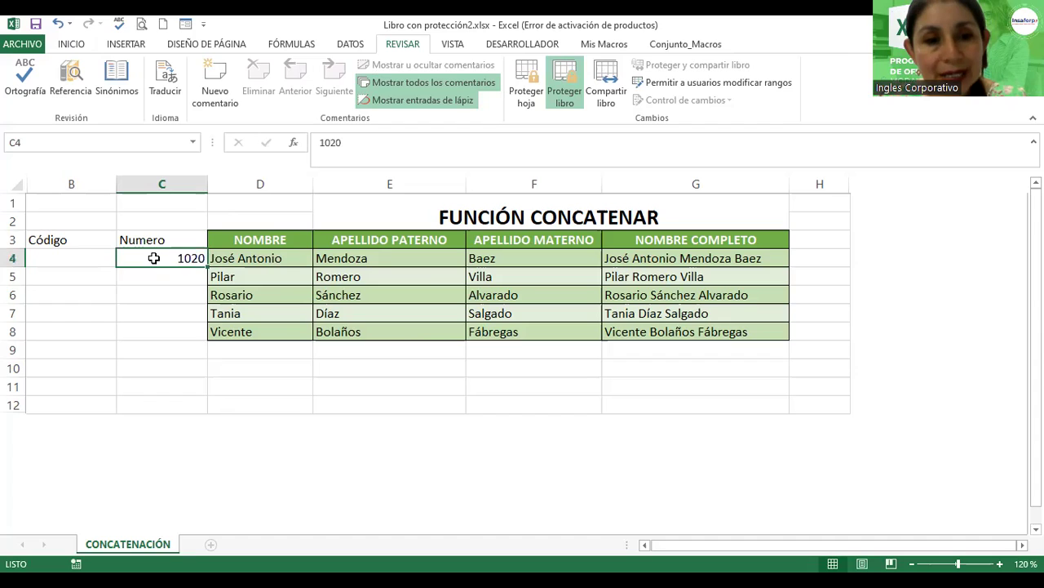
pyautogui.moveTo(153, 257); pyautogui.dragTo(160, 330)
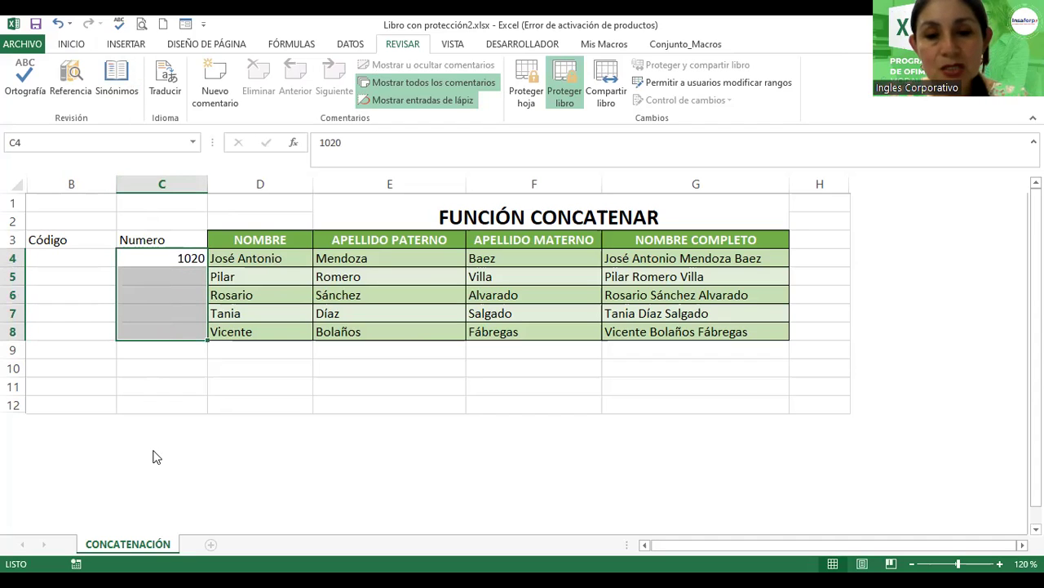
# Apply the Texto number format to the Numero cells C4:C8.
pyautogui.click(74, 44)
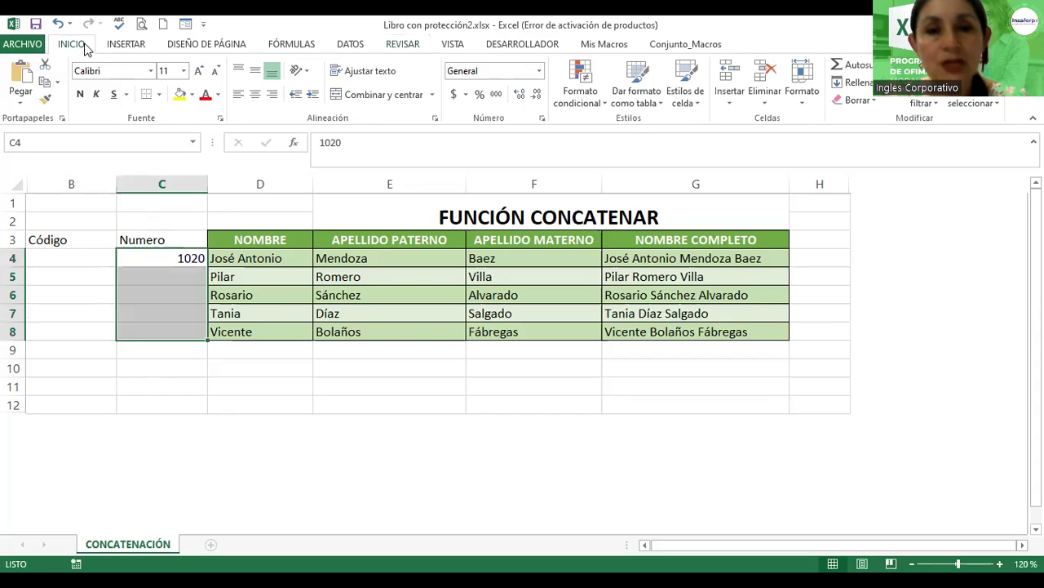
pyautogui.click(539, 71)
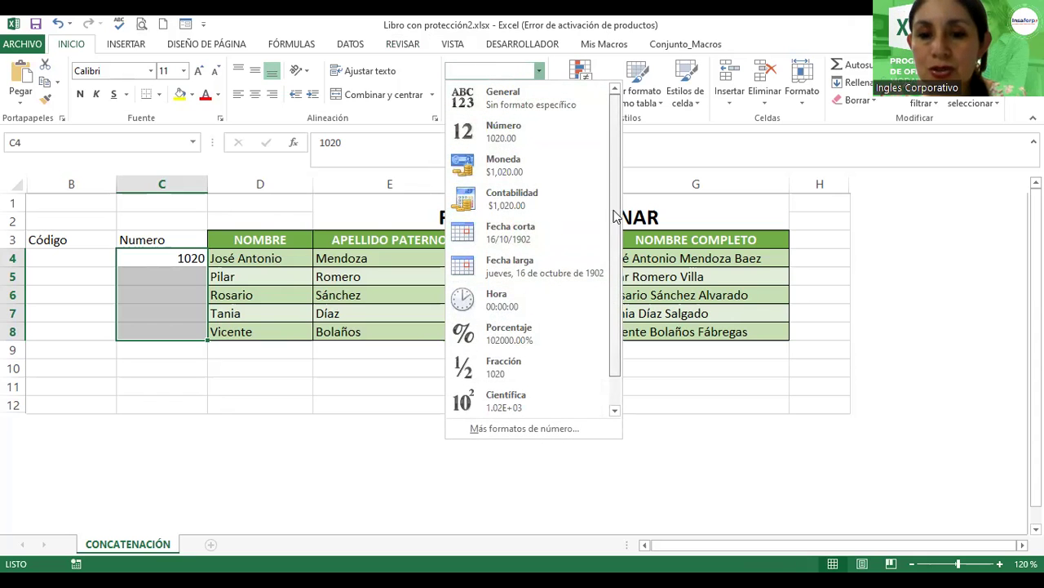
pyautogui.scroll(-1, 613, 214)
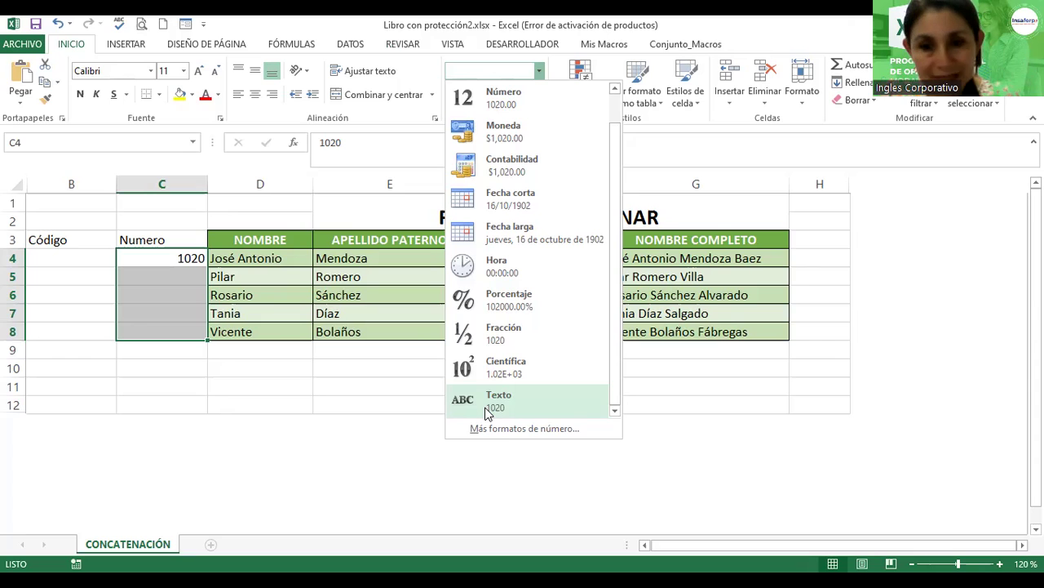
pyautogui.click(503, 399)
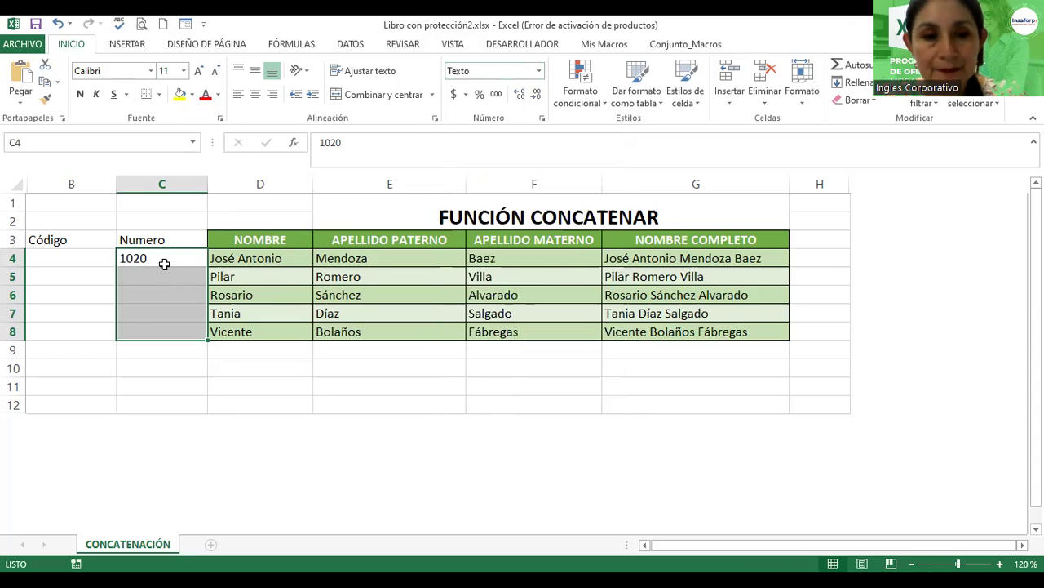
# Re-enter 001020 in C4 and fill down to C8 for codes 001020–001024.
pyautogui.click(167, 258)
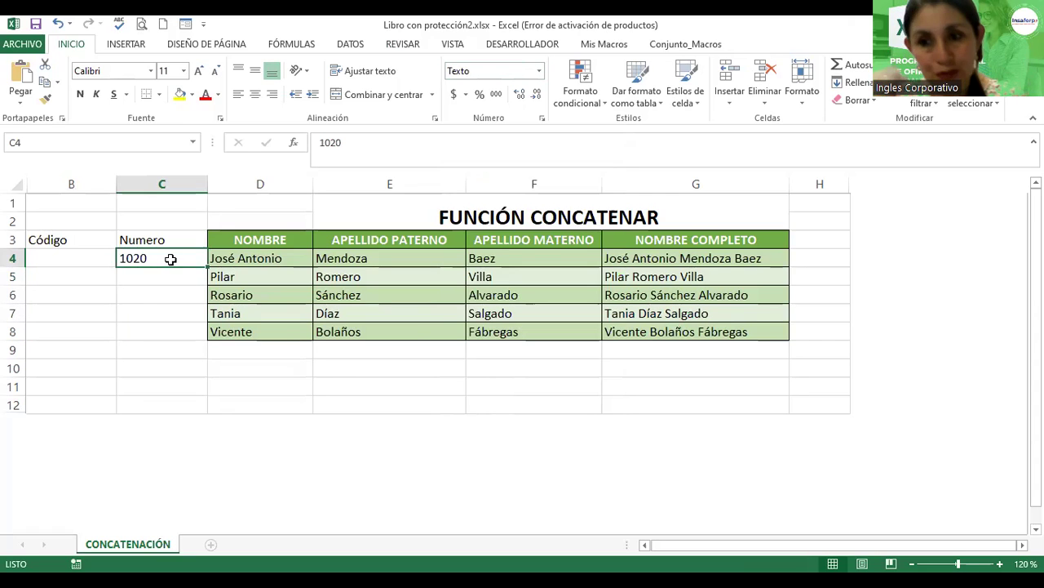
pyautogui.write('001020')
pyautogui.press('Return')
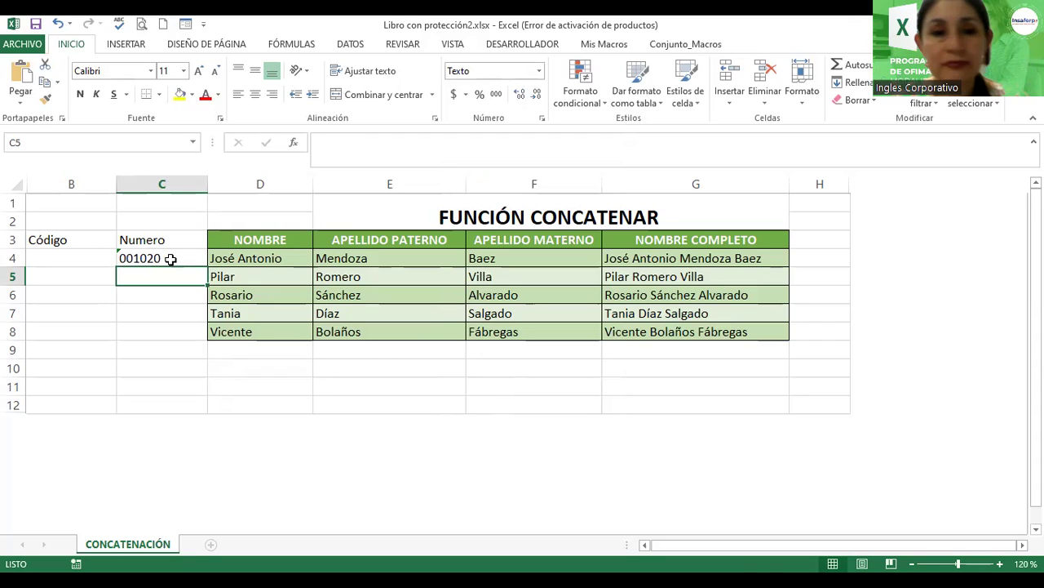
pyautogui.click(169, 259)
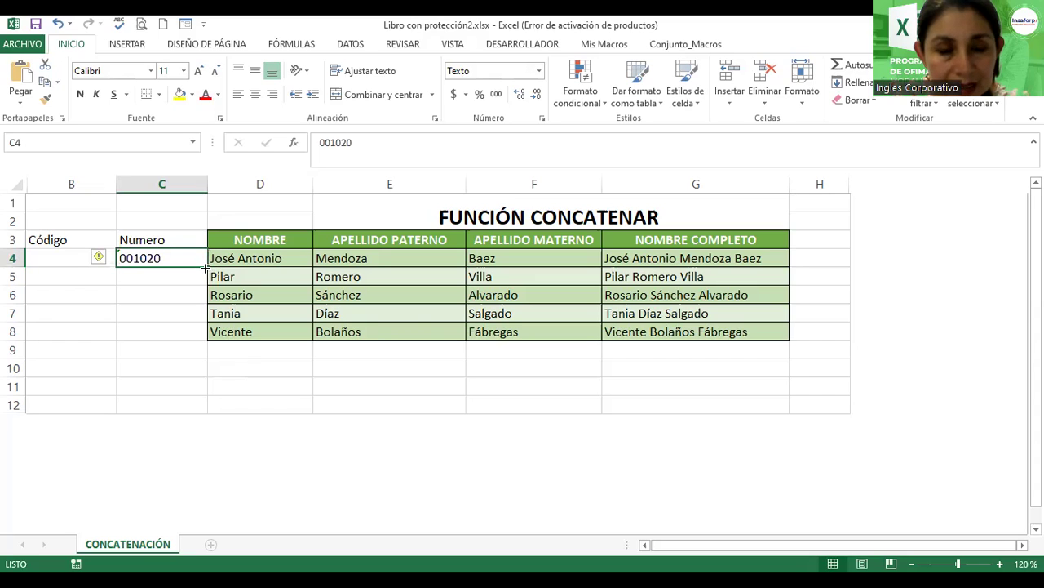
pyautogui.moveTo(206, 268); pyautogui.dragTo(207, 337)
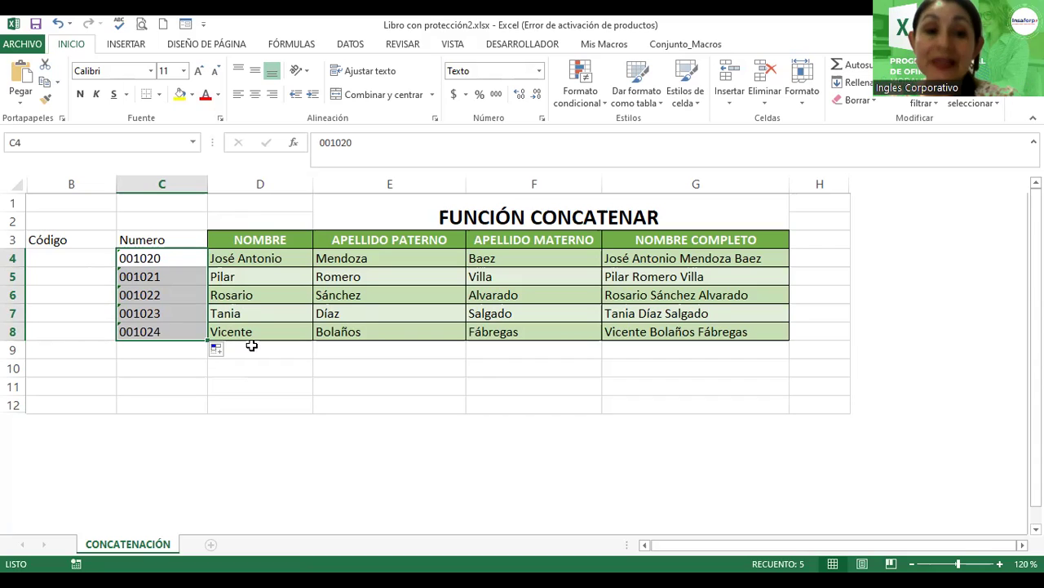
# Ignore the number-stored-as-text error on the codes in C4:C8 via Omitir error.
pyautogui.click(121, 258)
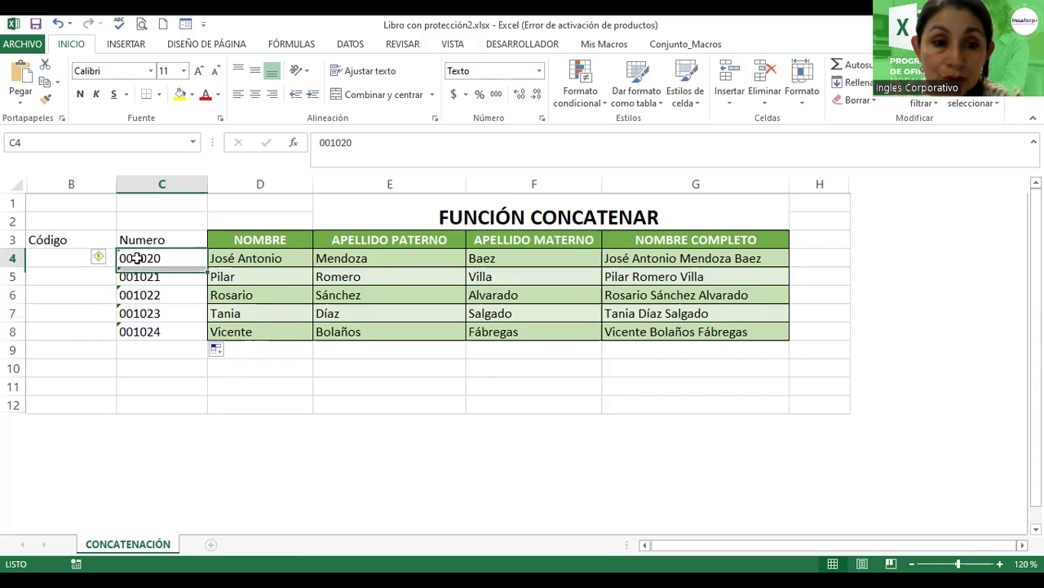
pyautogui.moveTo(131, 258); pyautogui.dragTo(133, 332)
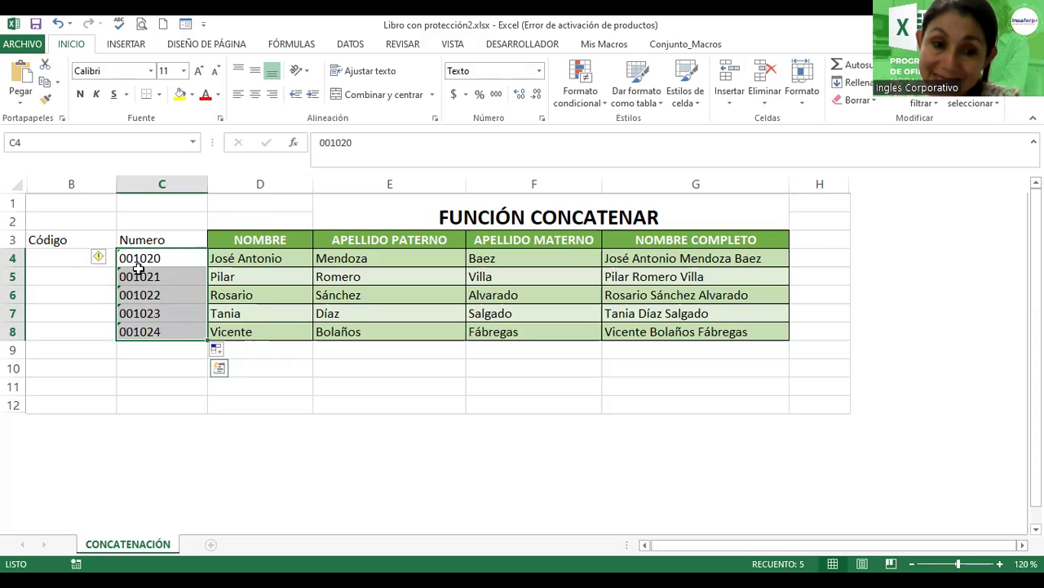
pyautogui.click(317, 318)
pyautogui.keyDown('ctrl'); pyautogui.scroll(1, 327, 312); pyautogui.keyUp('ctrl')
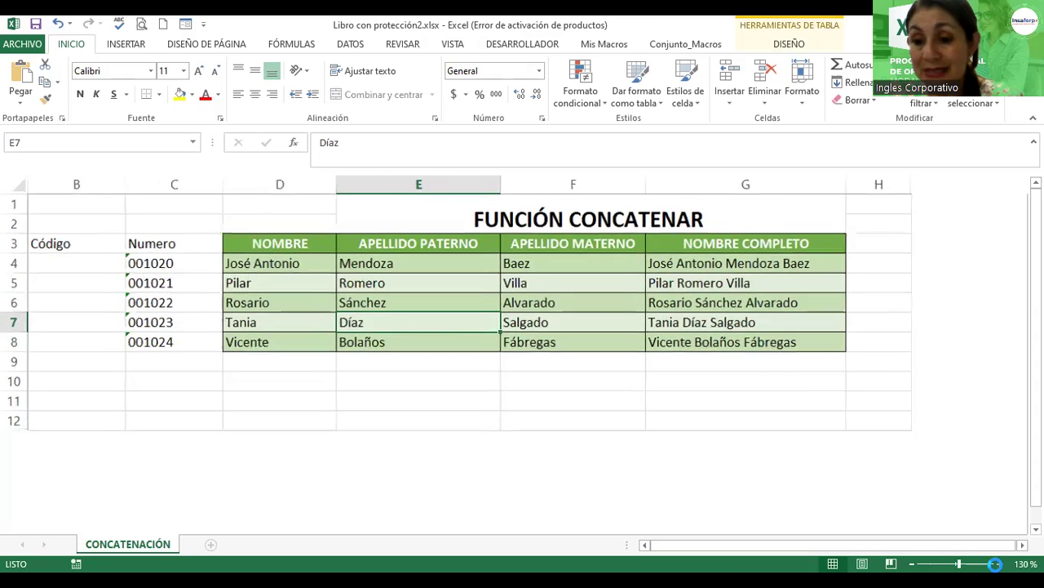
pyautogui.keyDown('ctrl'); pyautogui.scroll(2, 327, 312); pyautogui.keyUp('ctrl')
pyautogui.keyDown('ctrl'); pyautogui.scroll(2, 327, 312); pyautogui.keyUp('ctrl')
pyautogui.moveTo(238, 285); pyautogui.dragTo(230, 390)
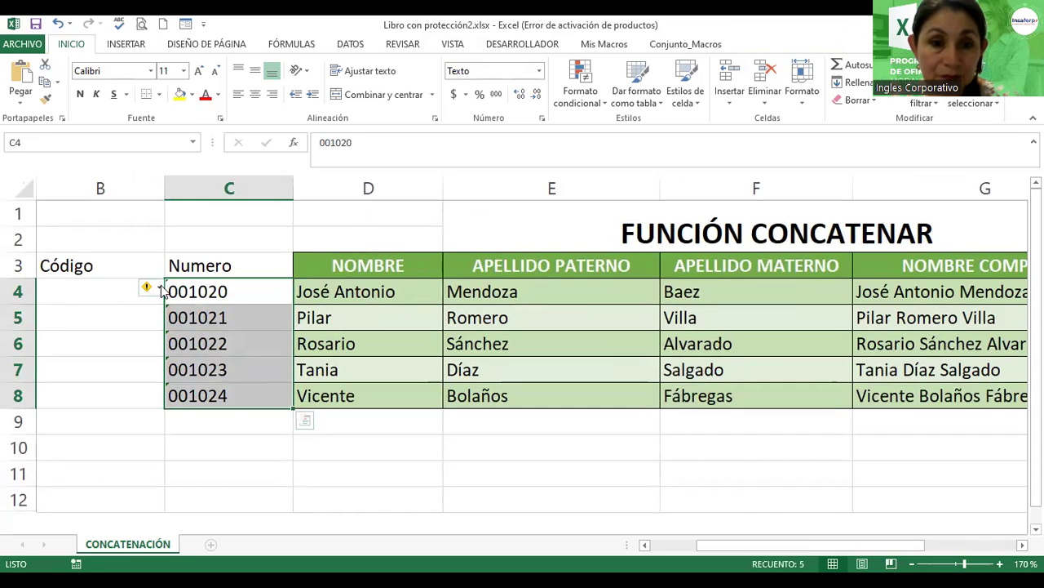
pyautogui.moveTo(147, 287)
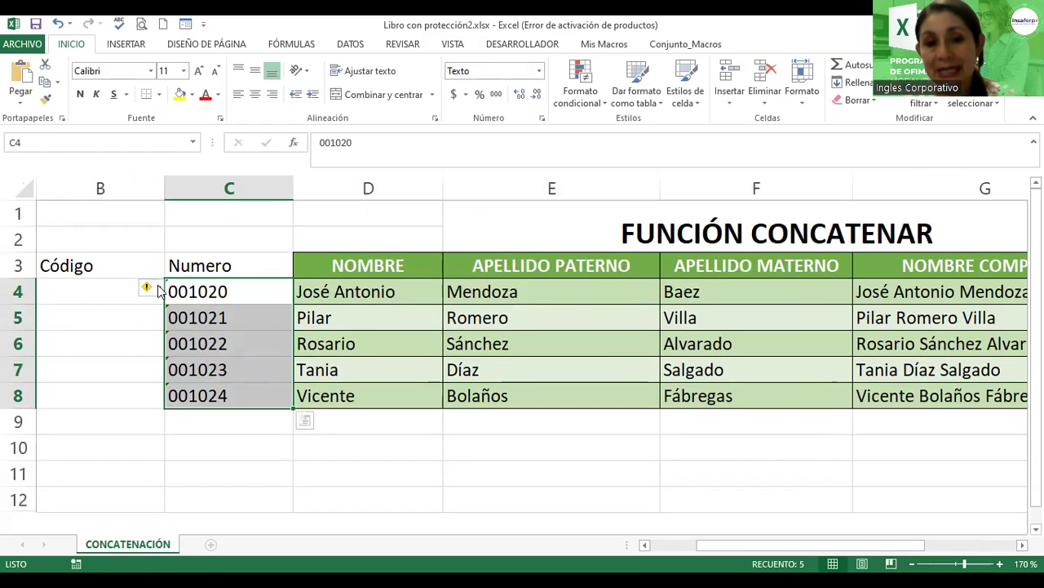
pyautogui.click(159, 292)
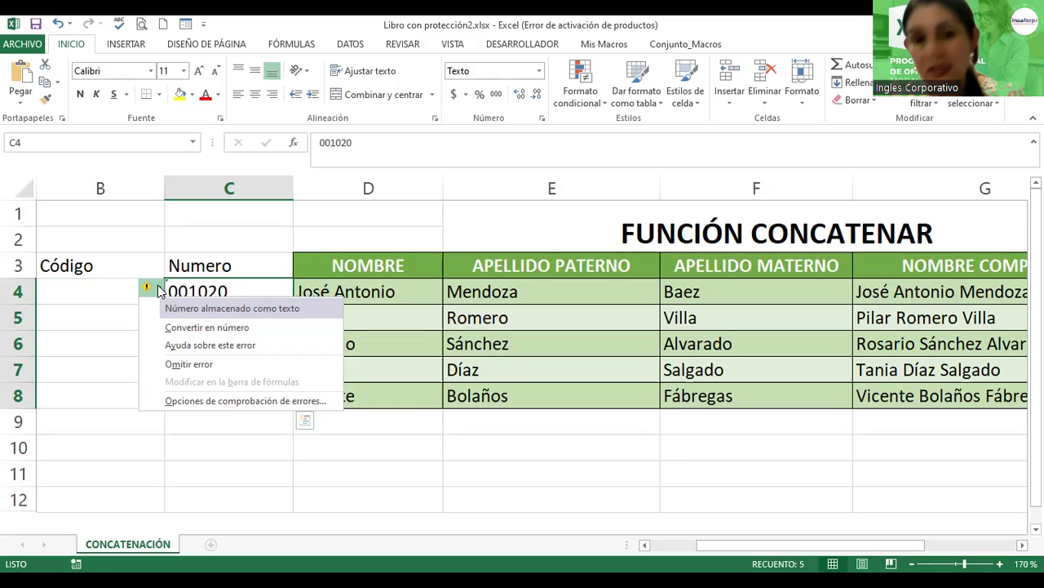
pyautogui.click(167, 364)
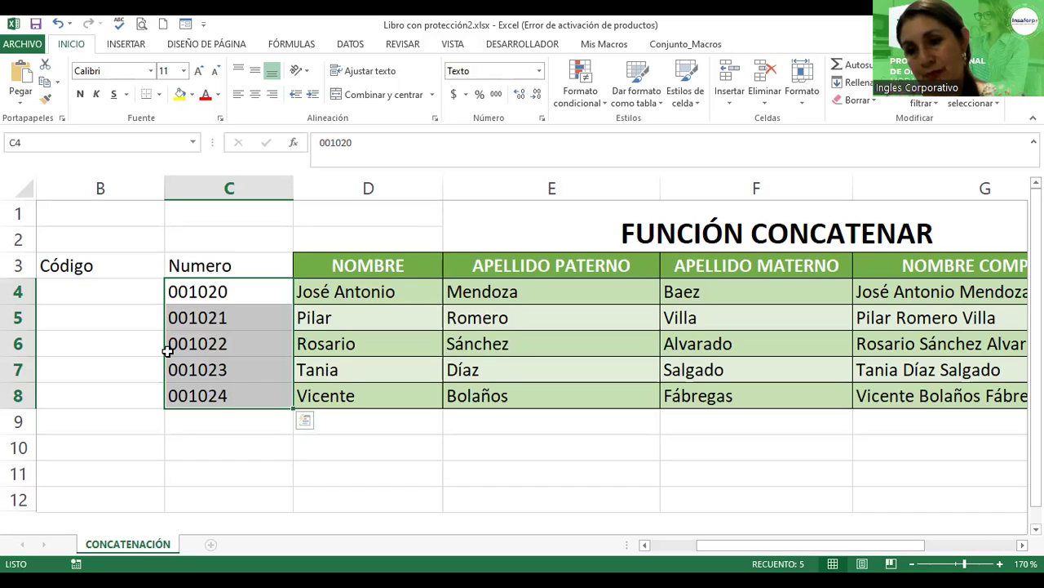
pyautogui.click(113, 300)
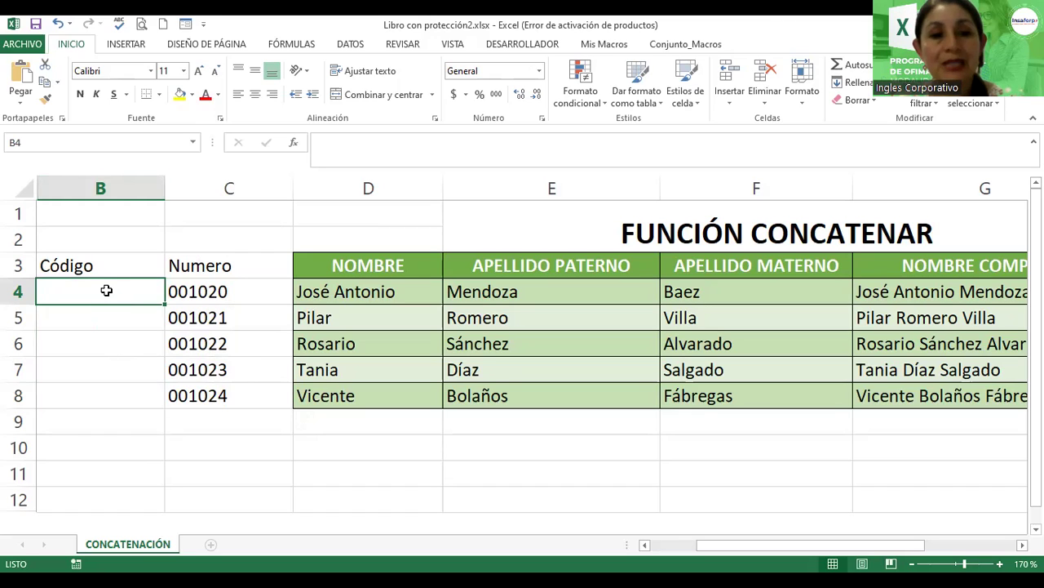
# Enter =IZQUIERDA(Tabla1[@[APELLIDO PATERNO]];1) in B4 to take the surname's initial.
pyautogui.write('=')
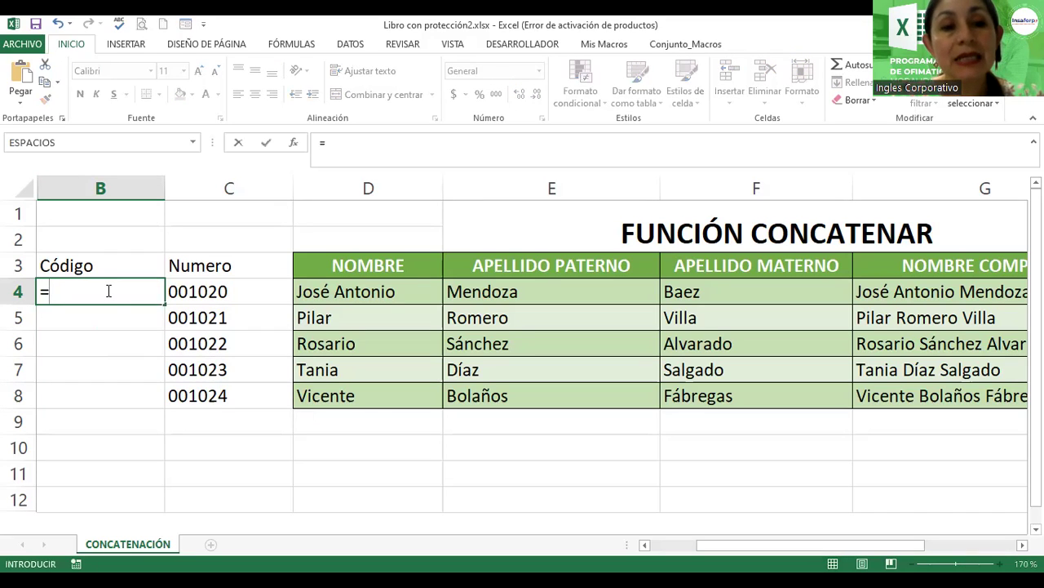
pyautogui.write('izquierda')
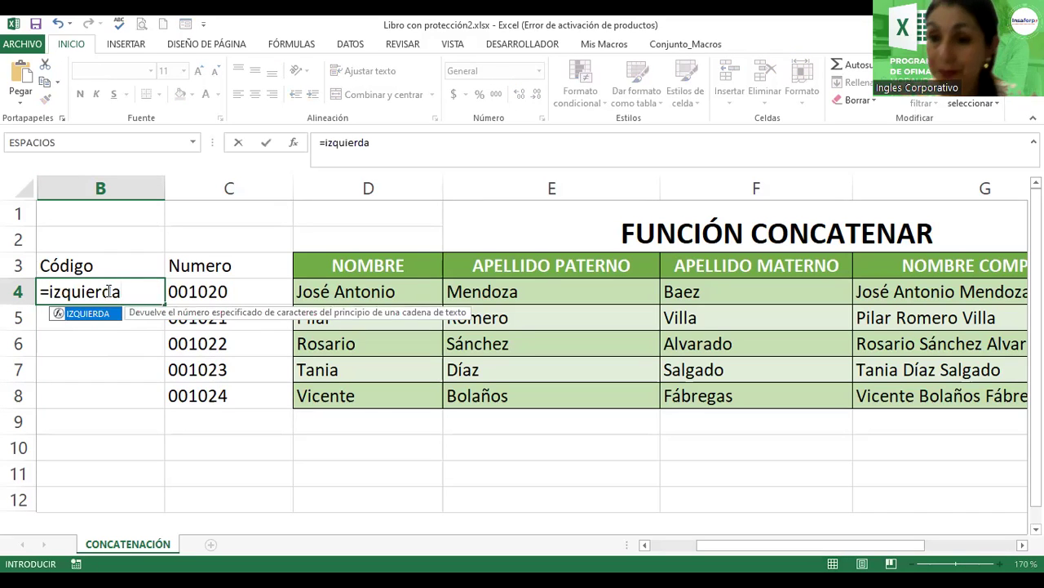
pyautogui.write('(')
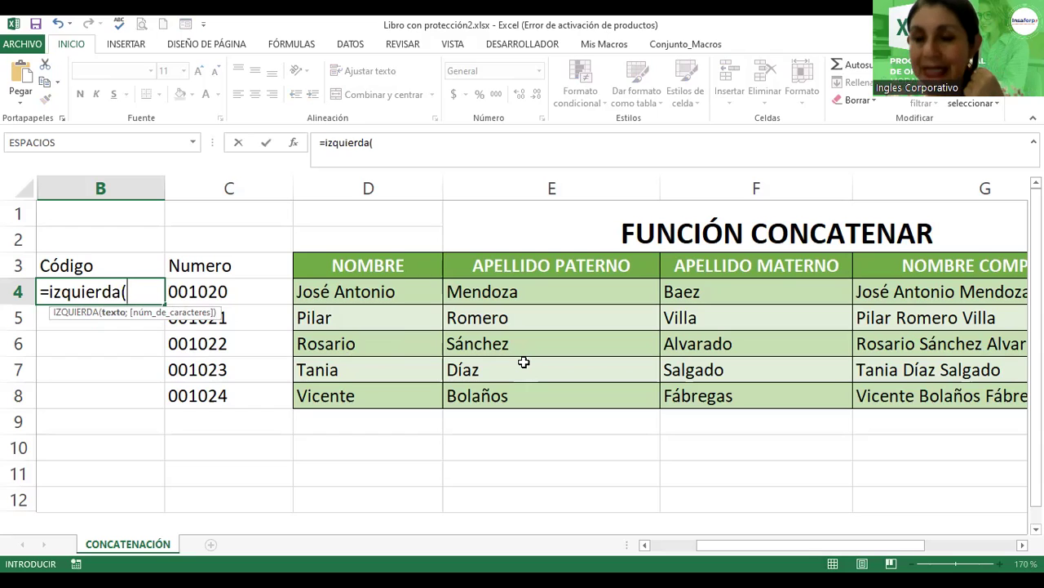
pyautogui.click(509, 291)
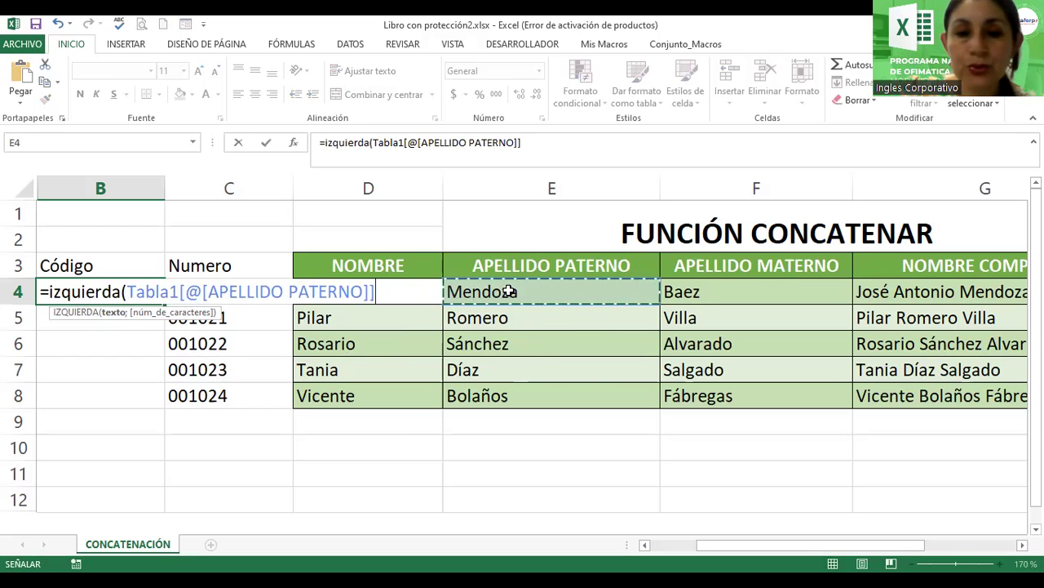
pyautogui.write(';1')
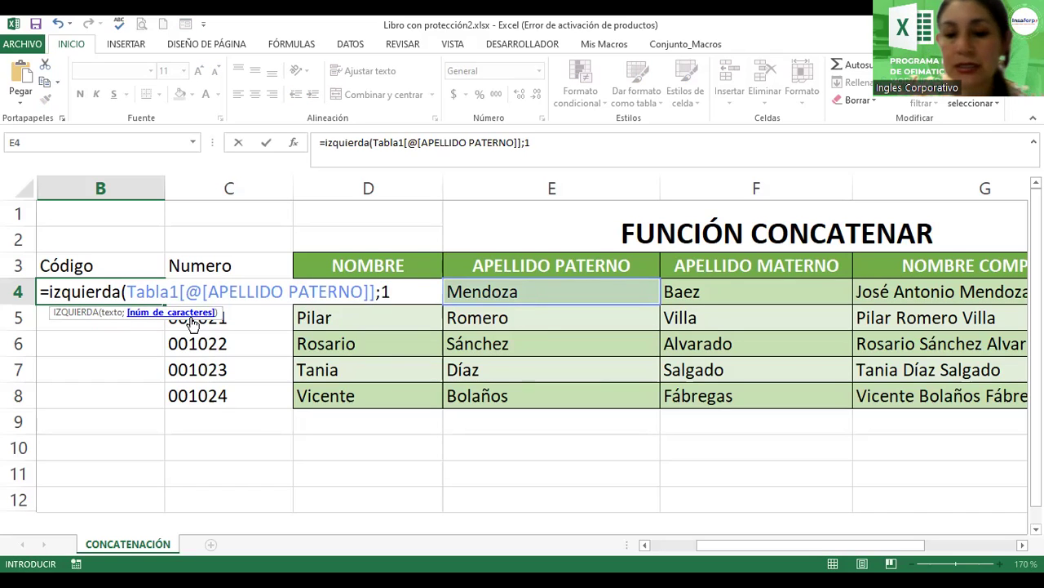
pyautogui.write(')')
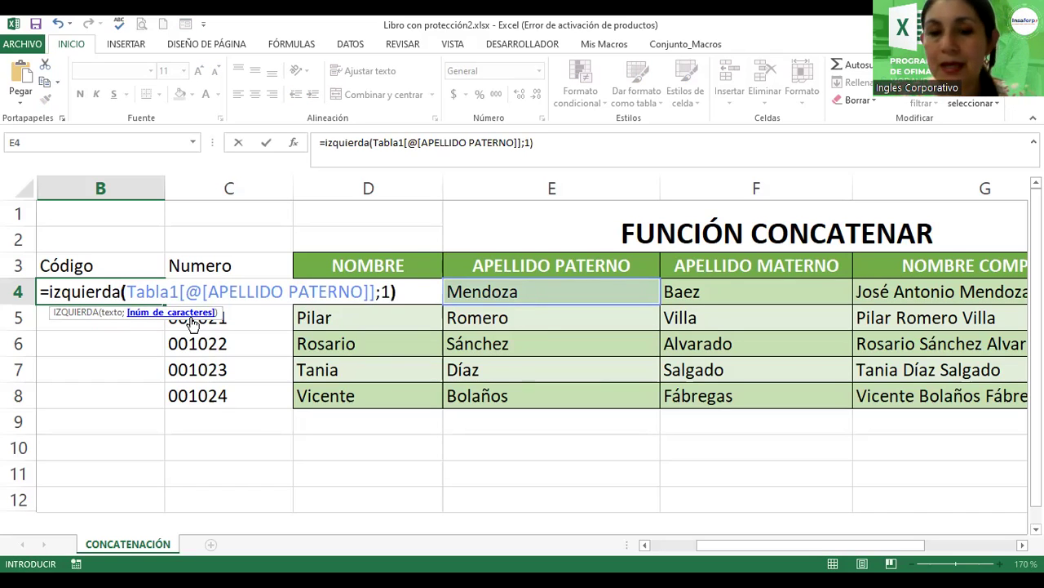
pyautogui.press('Return')
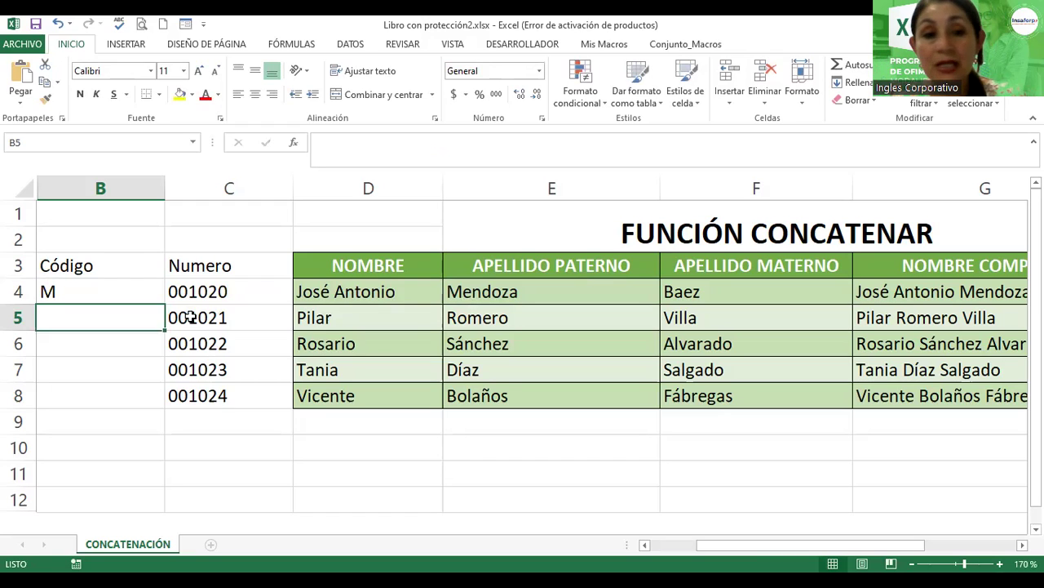
# Append &IZQUIERDA(Tabla1[@[APELLIDO MATERNO]];1) to B4's formula so the code shows MB.
pyautogui.click(69, 294)
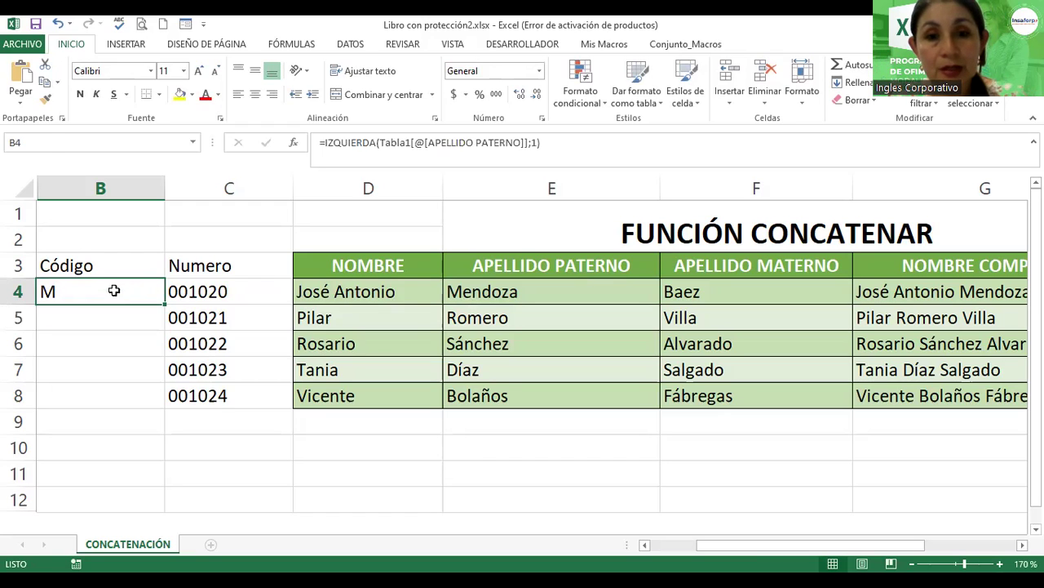
pyautogui.doubleClick(116, 291)
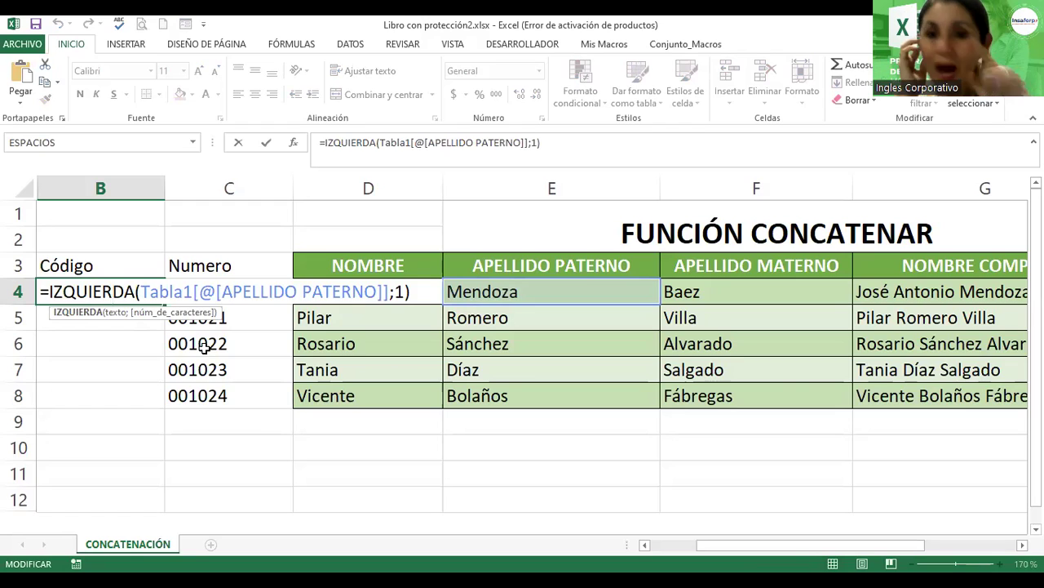
pyautogui.click(422, 291)
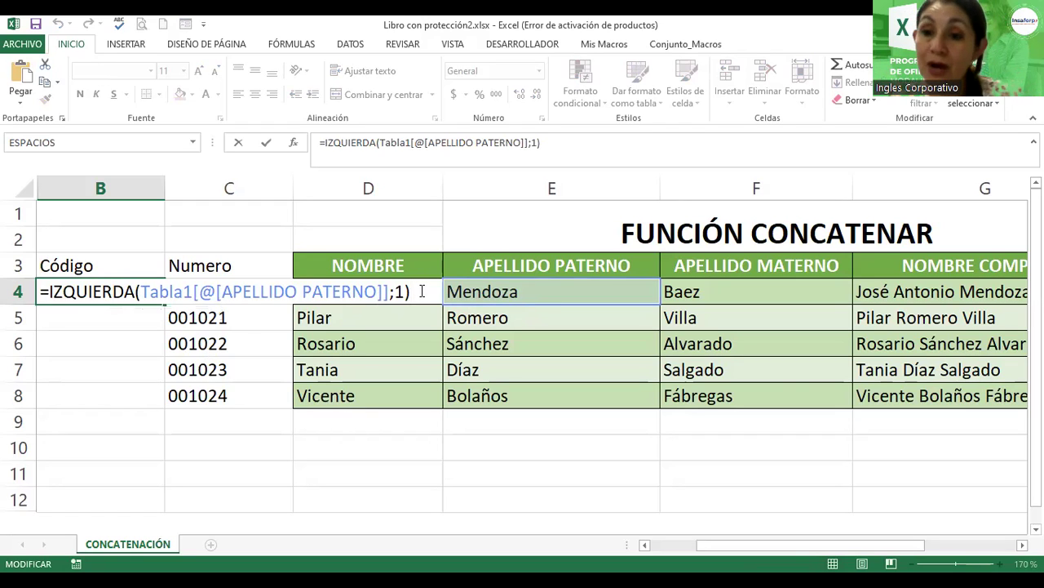
pyautogui.write('&')
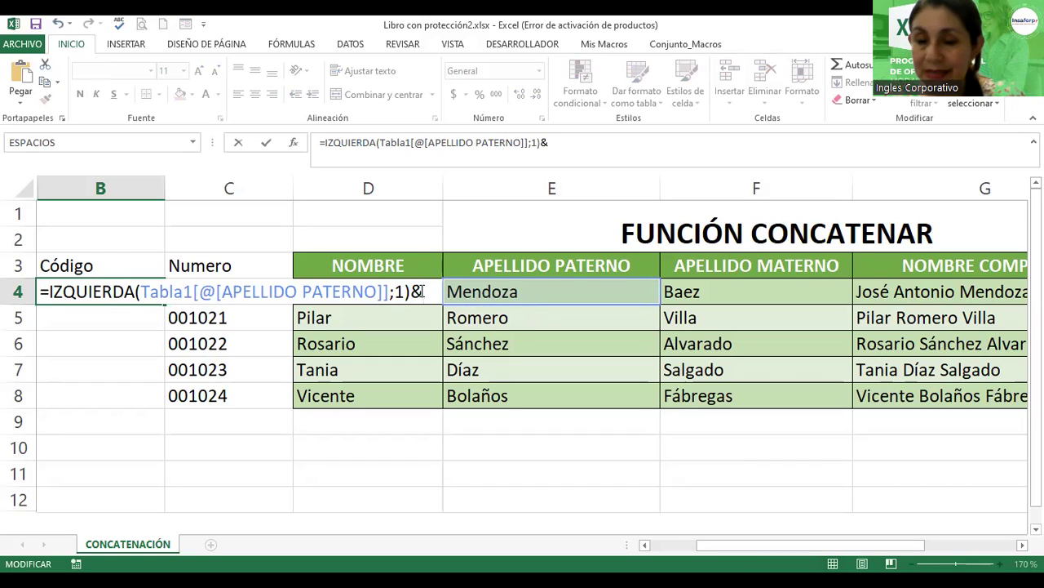
pyautogui.write('(')
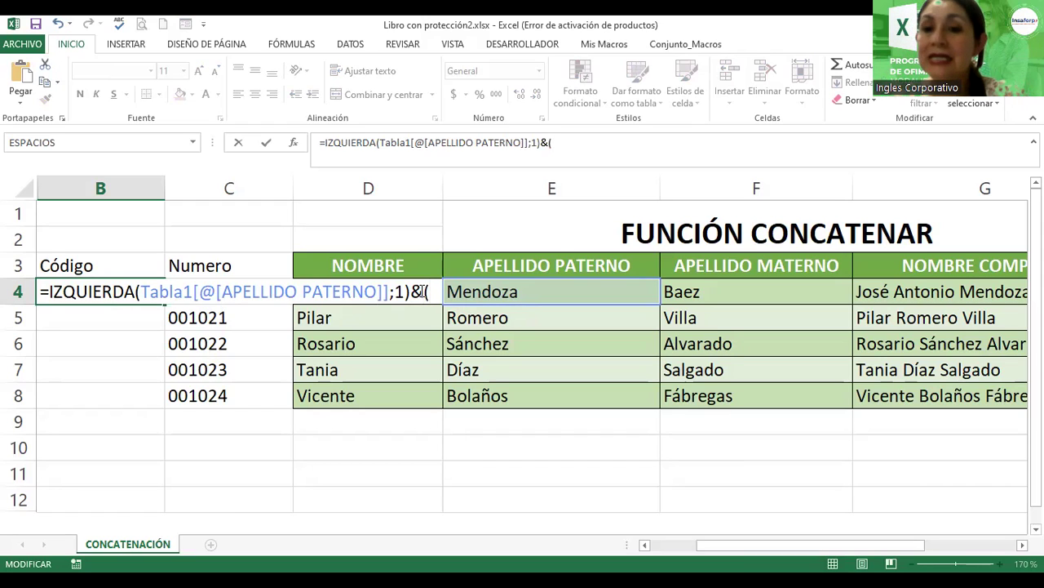
pyautogui.click(704, 293)
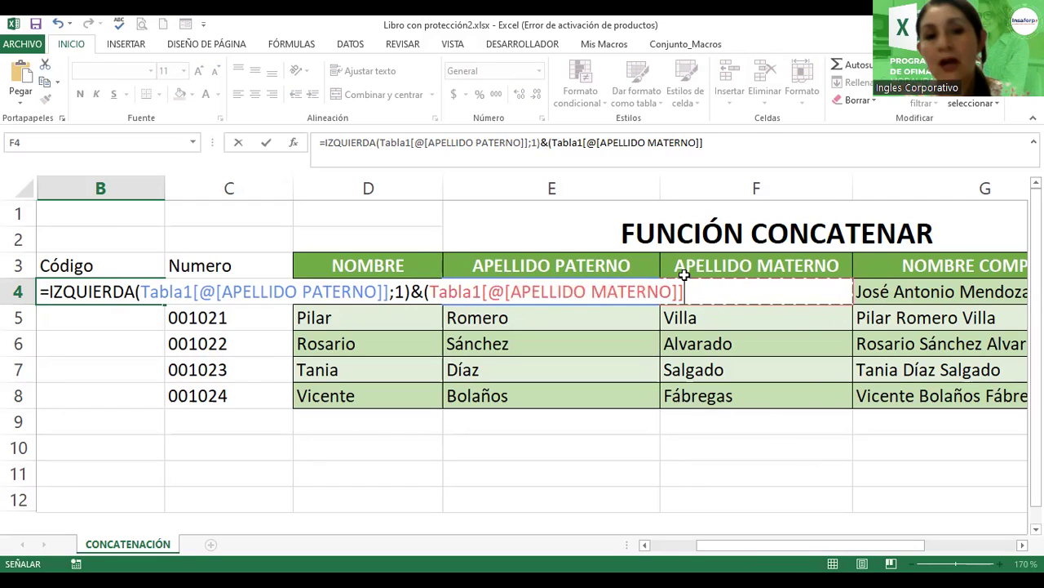
pyautogui.write(';')
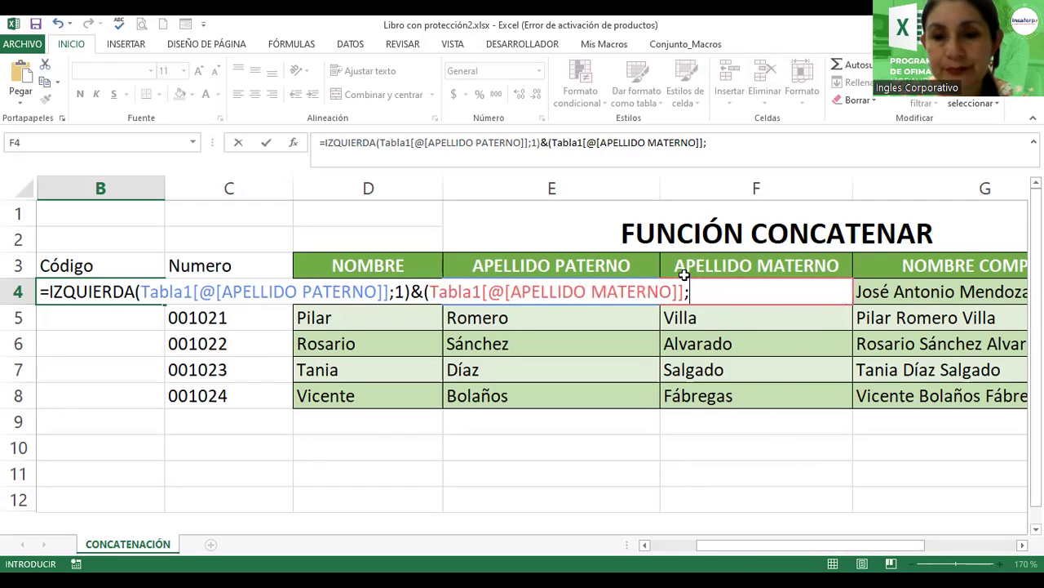
pyautogui.write('1)')
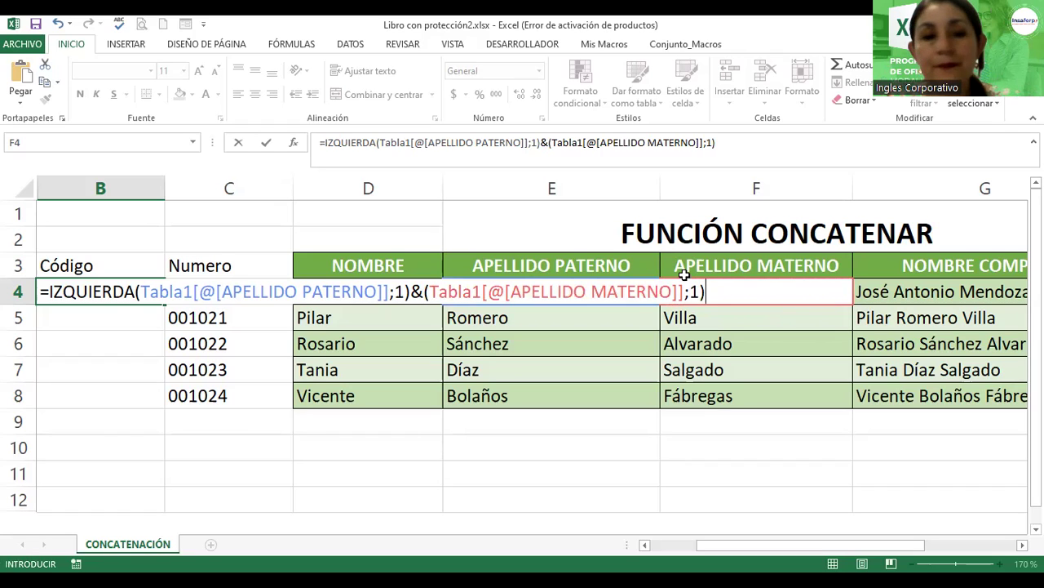
pyautogui.press('Return')
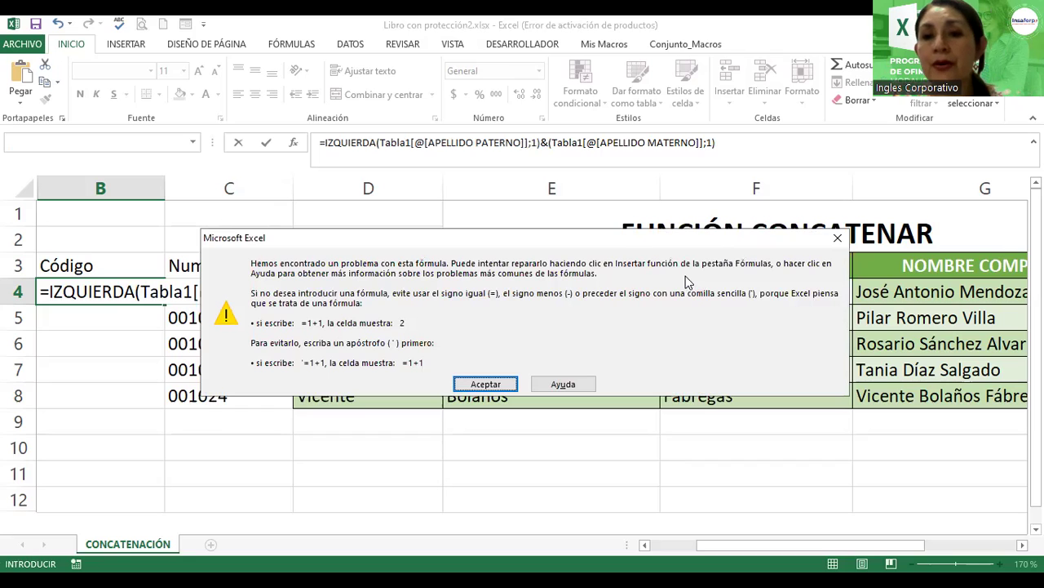
pyautogui.press('Return')
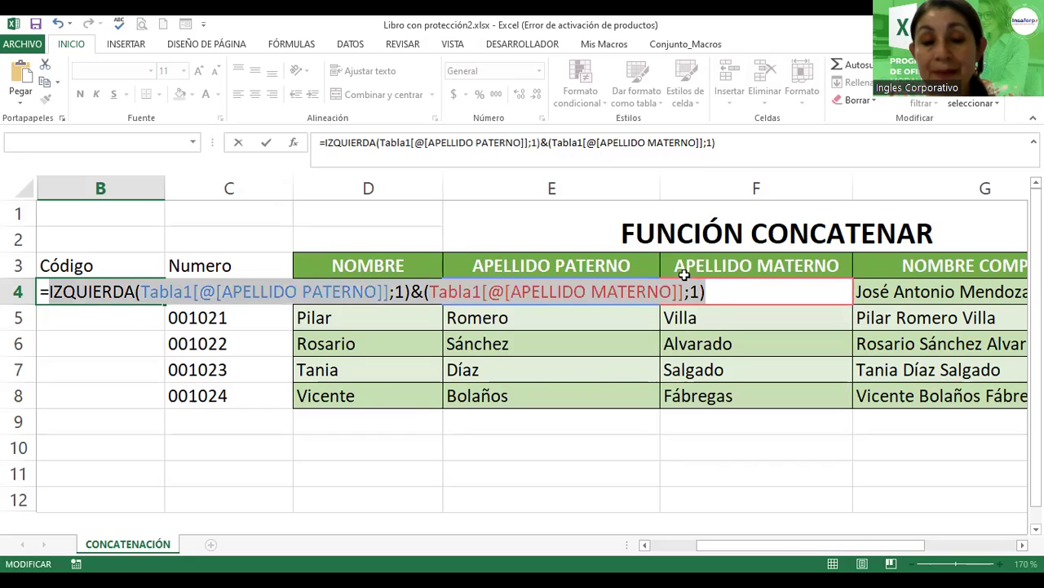
pyautogui.click(423, 289)
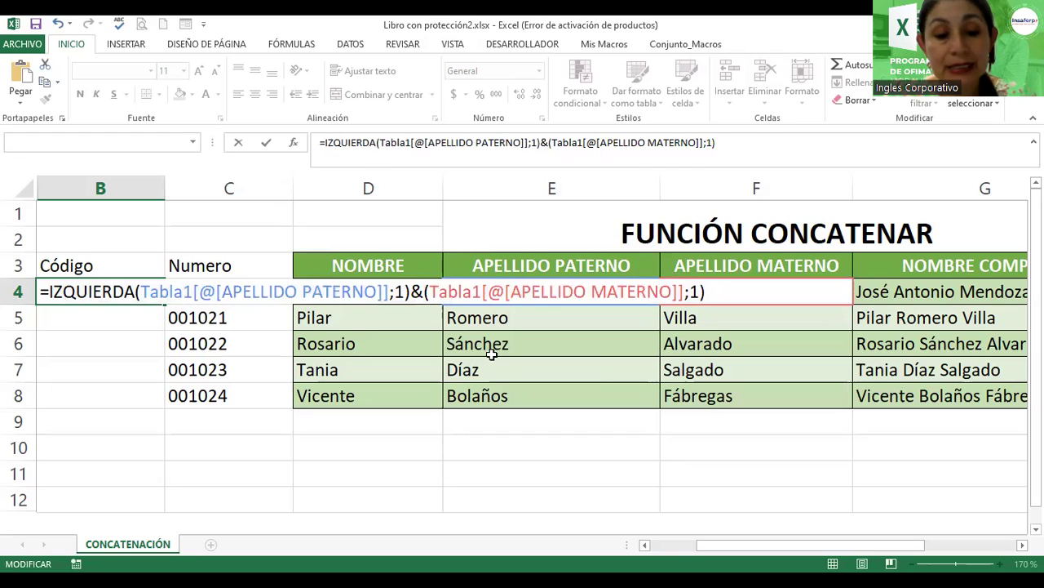
pyautogui.write('izquierd')
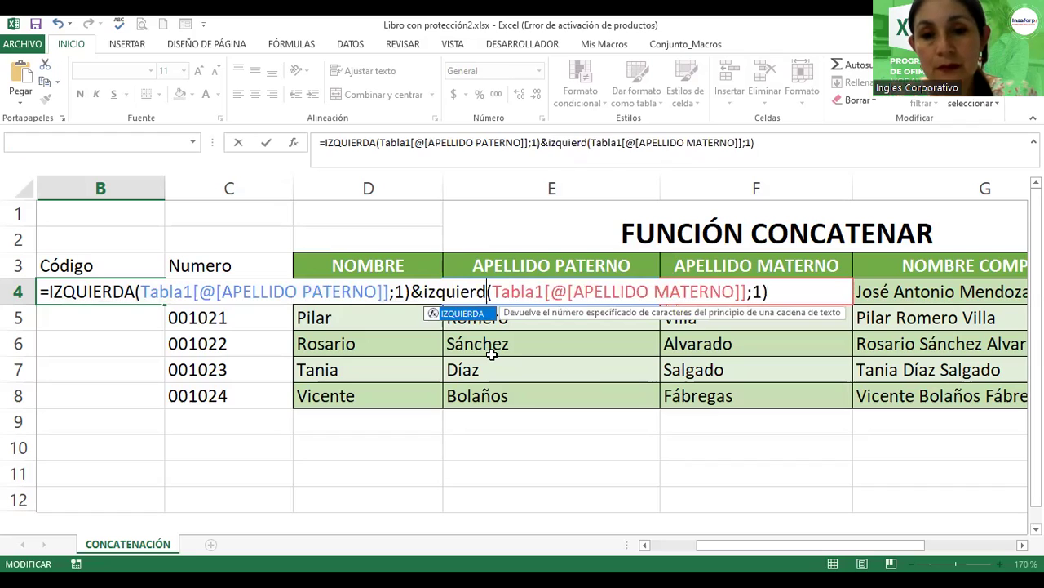
pyautogui.write('a')
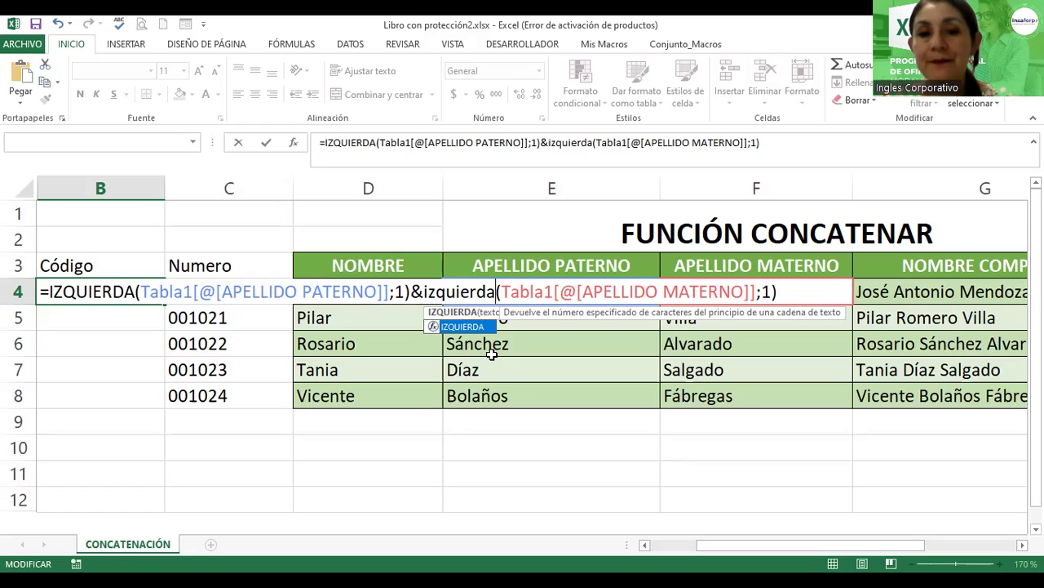
pyautogui.press('Return')
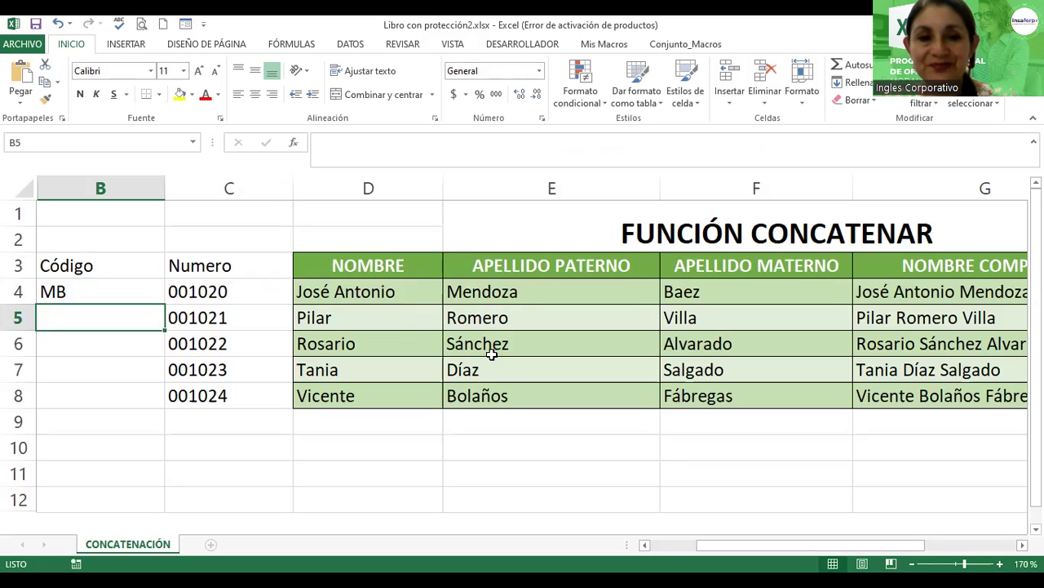
pyautogui.doubleClick(109, 289)
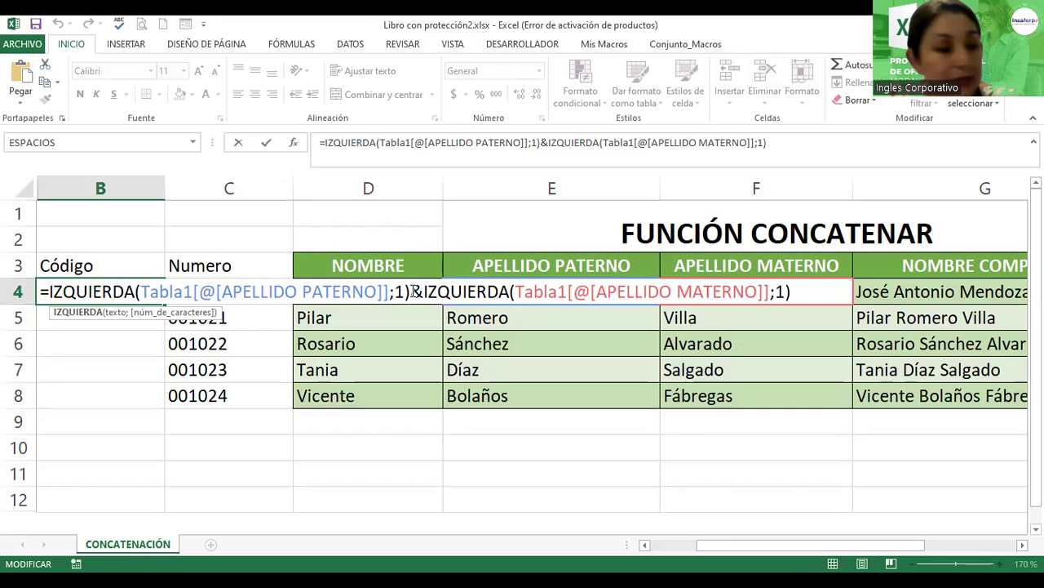
pyautogui.moveTo(413, 291); pyautogui.dragTo(510, 292)
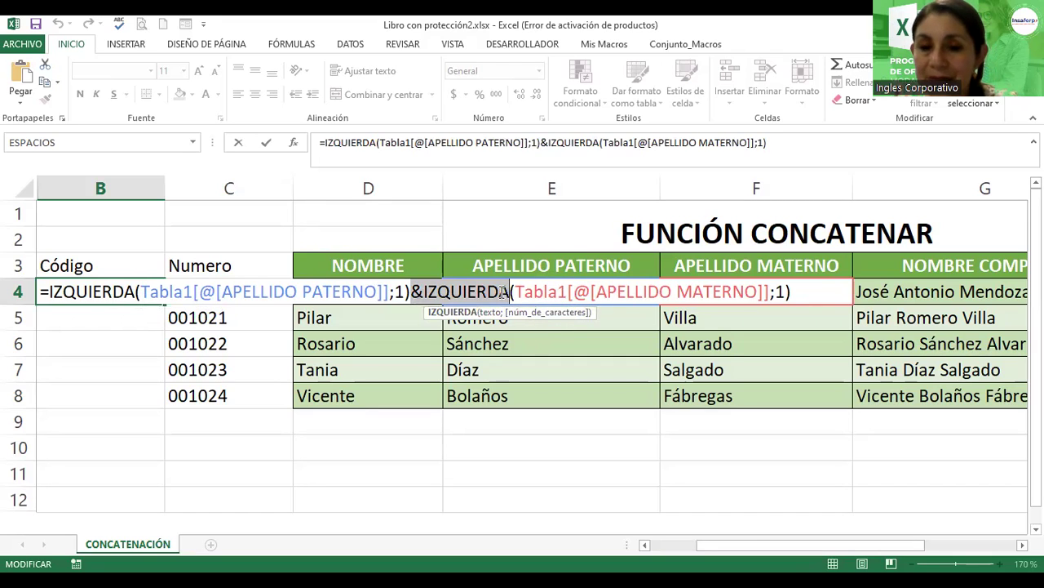
pyautogui.click(797, 292)
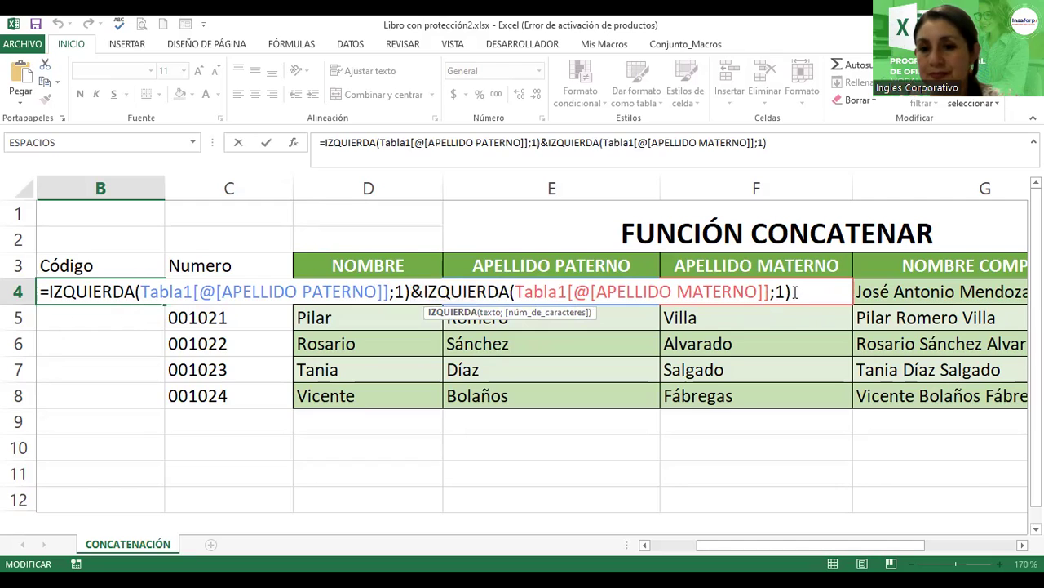
pyautogui.press('Return')
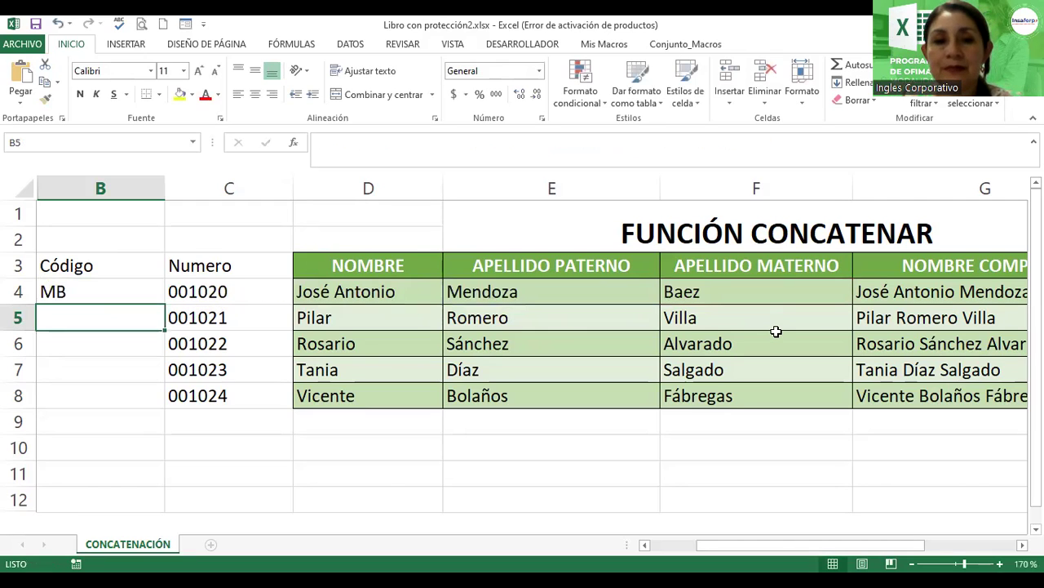
pyautogui.click(157, 293)
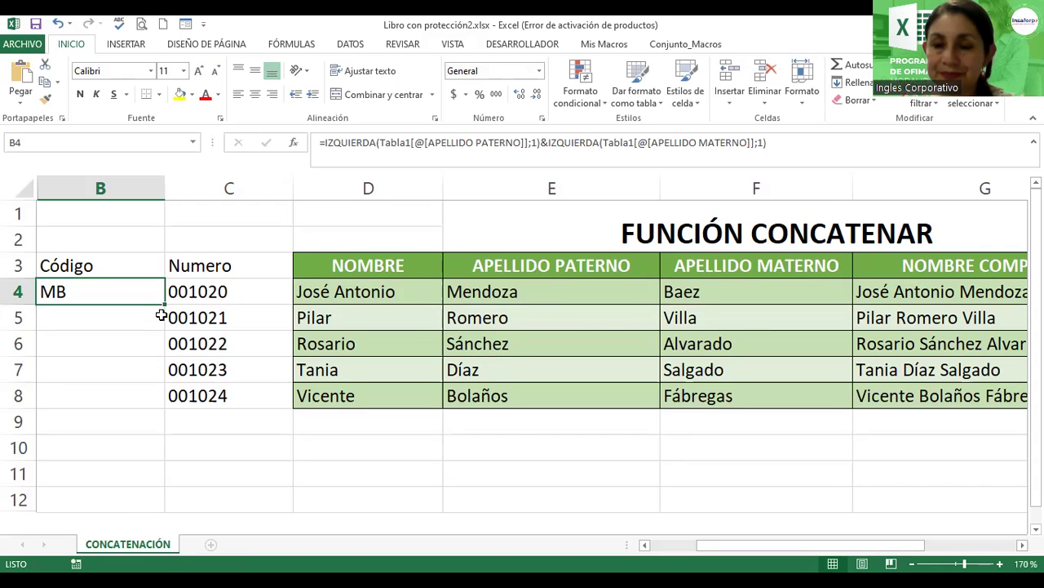
pyautogui.doubleClick(105, 294)
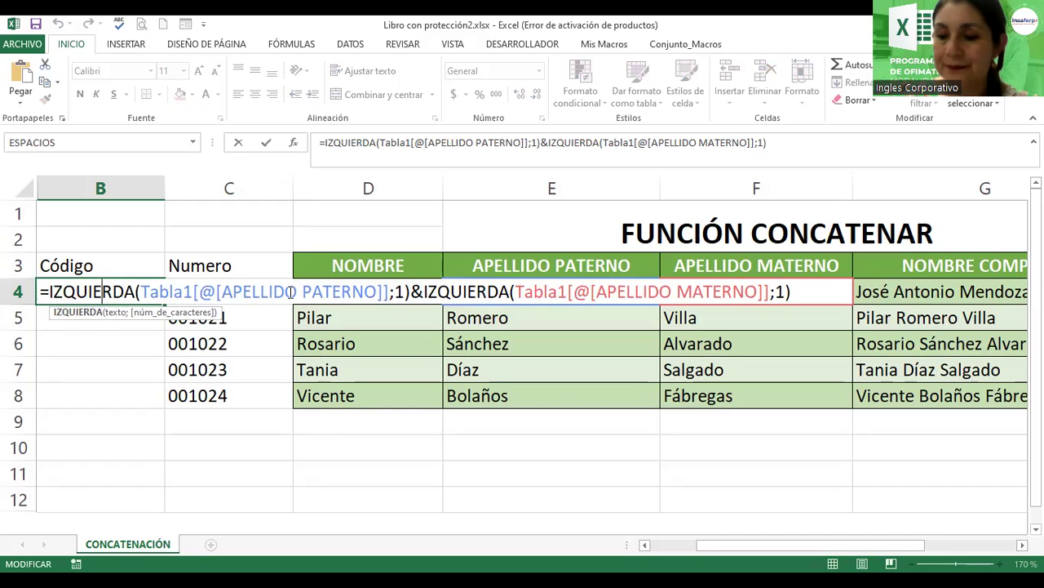
pyautogui.press('Return')
pyautogui.click(106, 293)
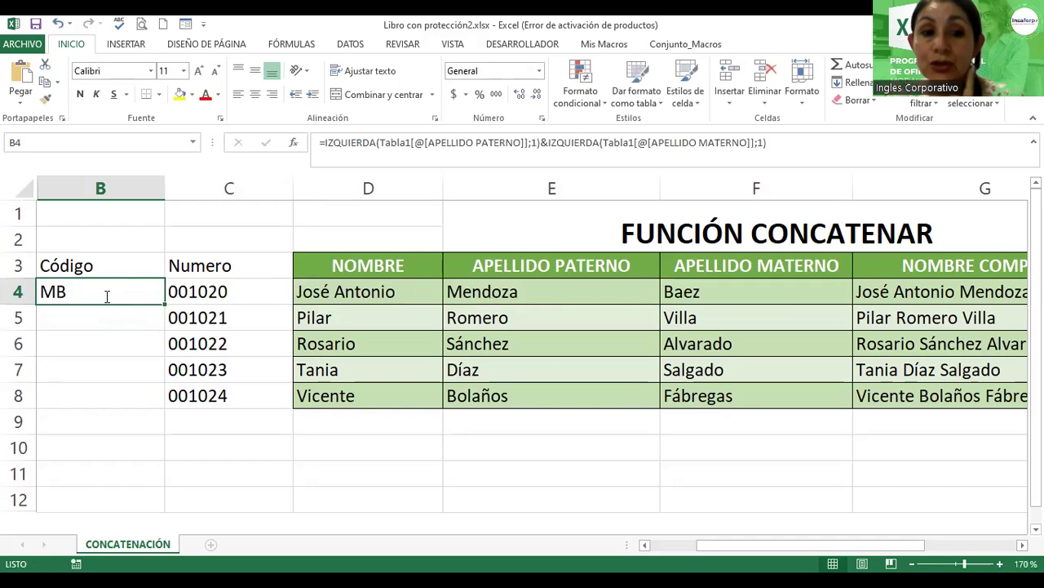
pyautogui.doubleClick(106, 294)
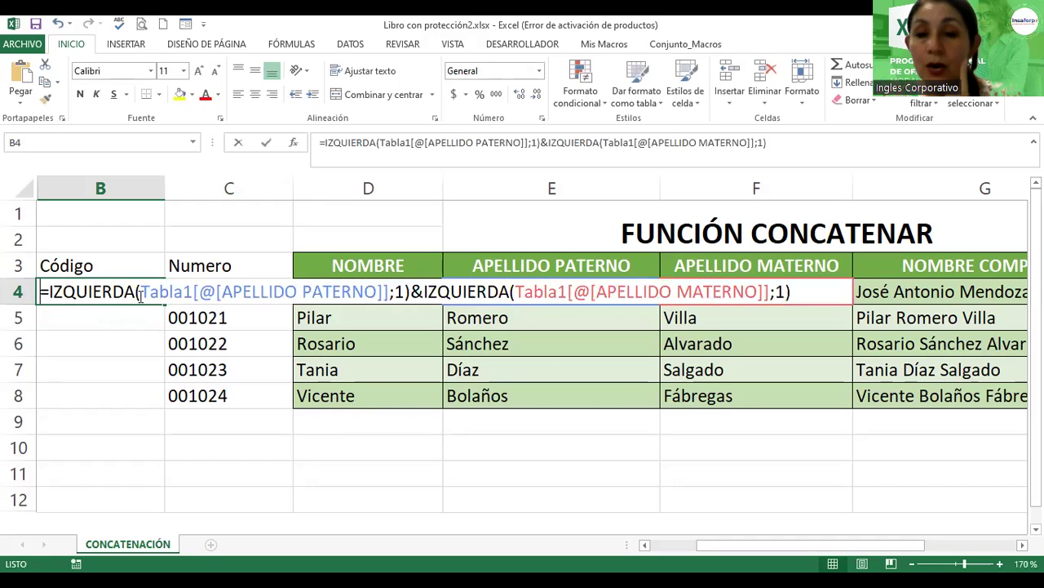
# Append &"-" to the B4 code formula, dropping the stray trailing ampersand.
pyautogui.click(791, 290)
pyautogui.write('&"')
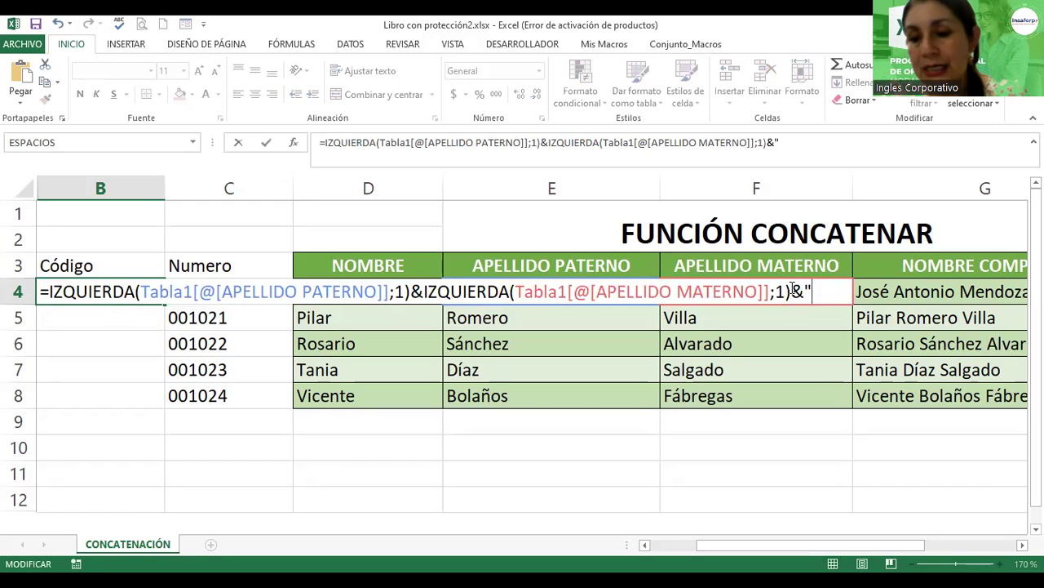
pyautogui.write('-"')
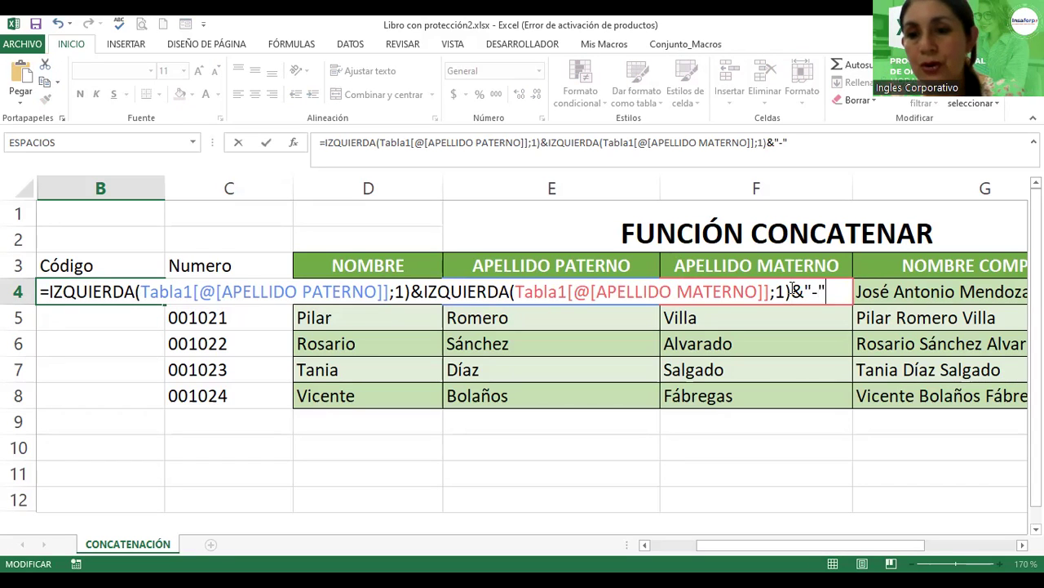
pyautogui.write('&')
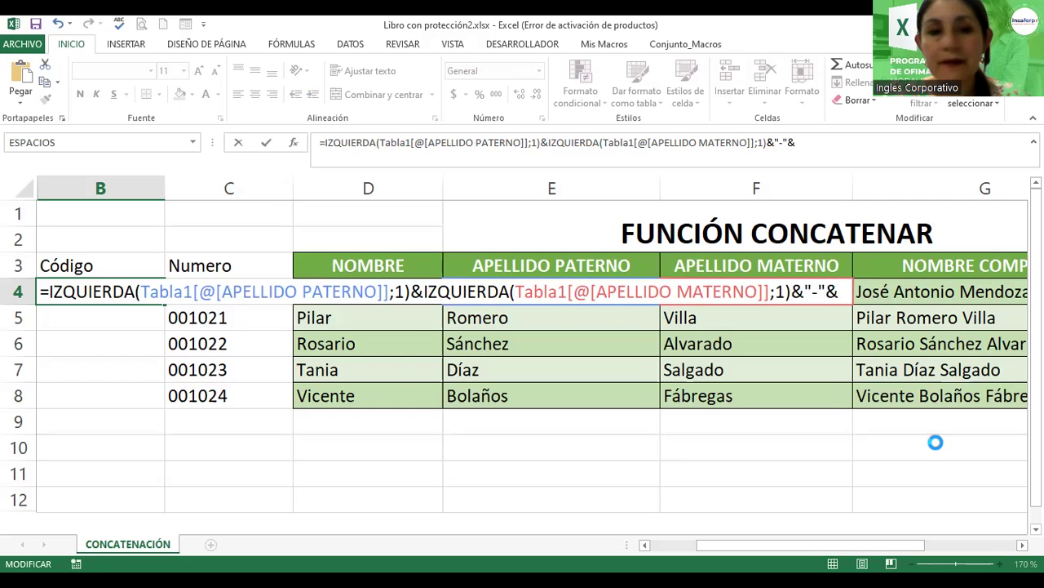
pyautogui.press('Return')
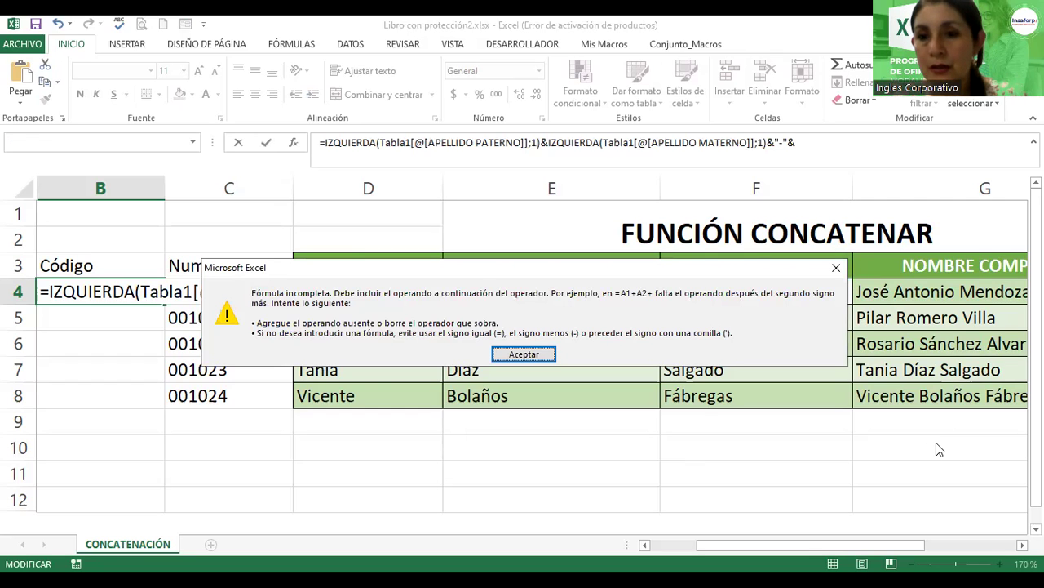
pyautogui.press('Return')
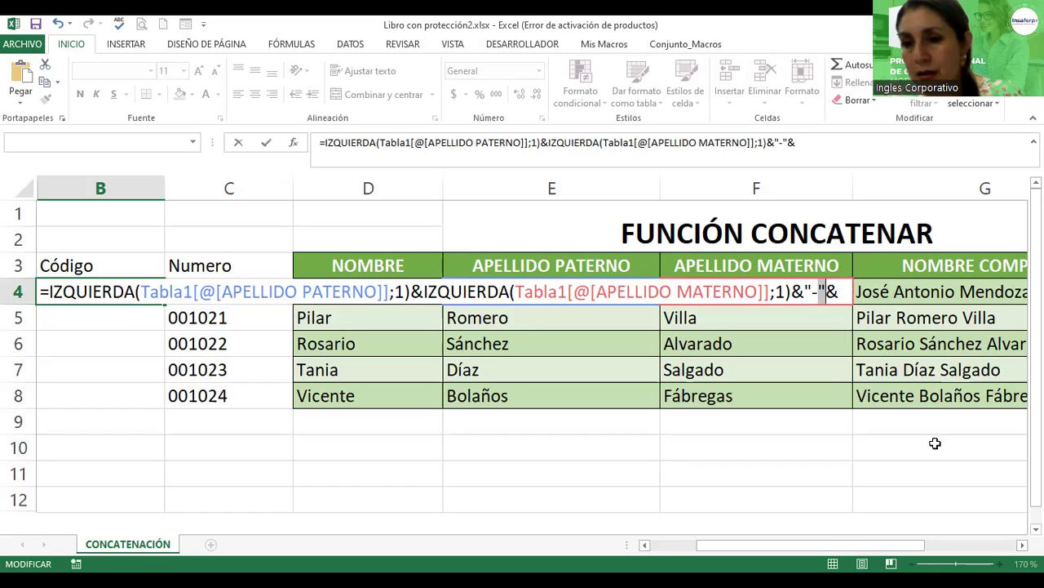
pyautogui.press('End')
pyautogui.press('BackSpace')
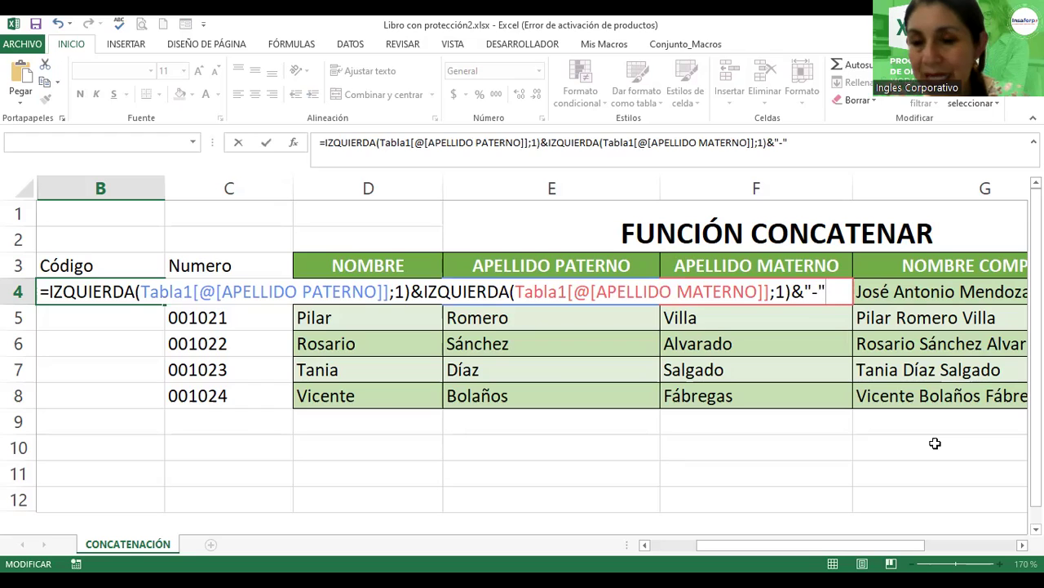
pyautogui.press('Return')
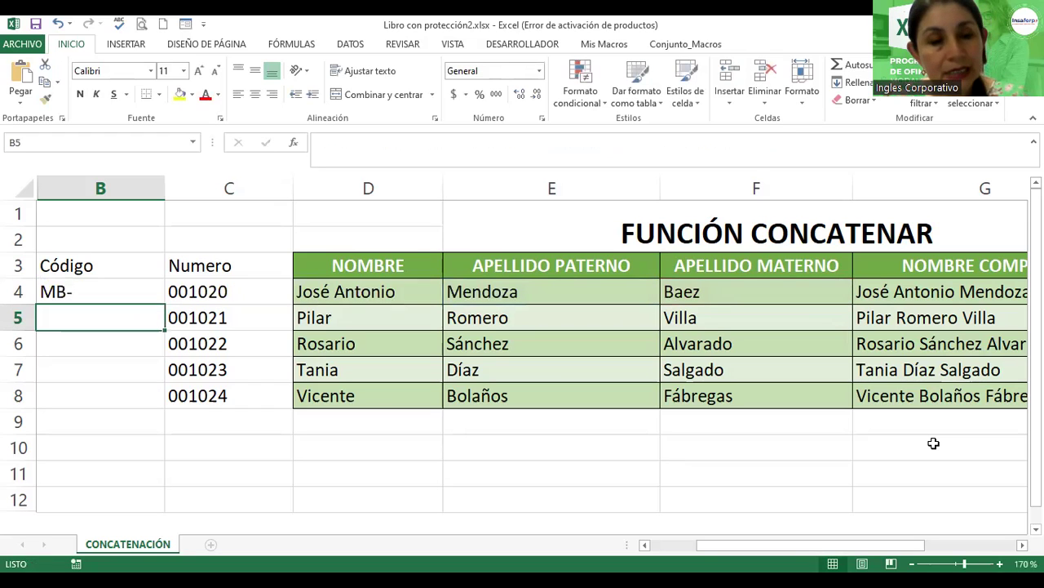
pyautogui.press('Up')
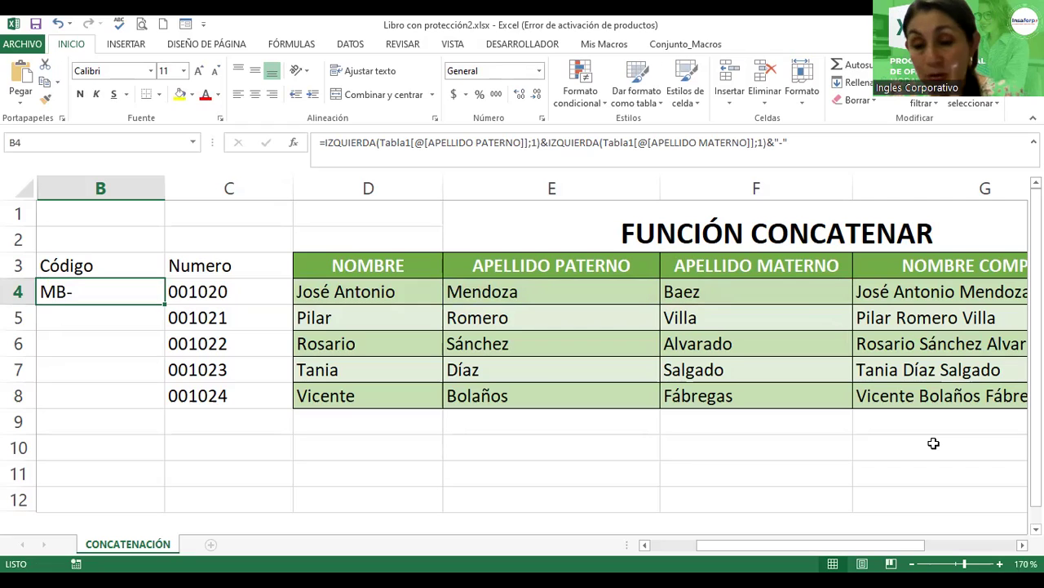
# Check the B4 formula's MB- result, then put B4 back into edit mode.
pyautogui.press('F2')
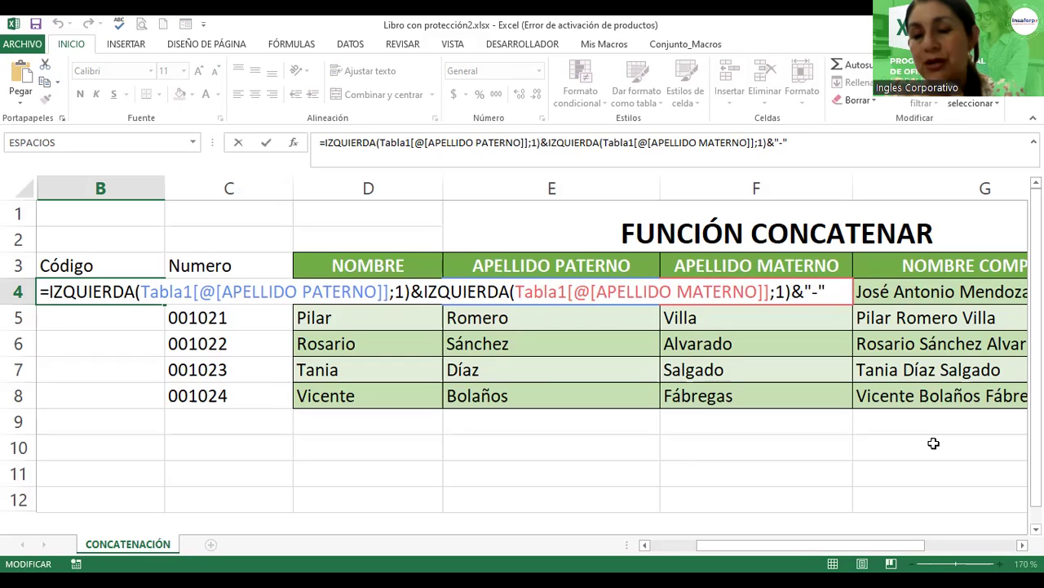
pyautogui.press('Return')
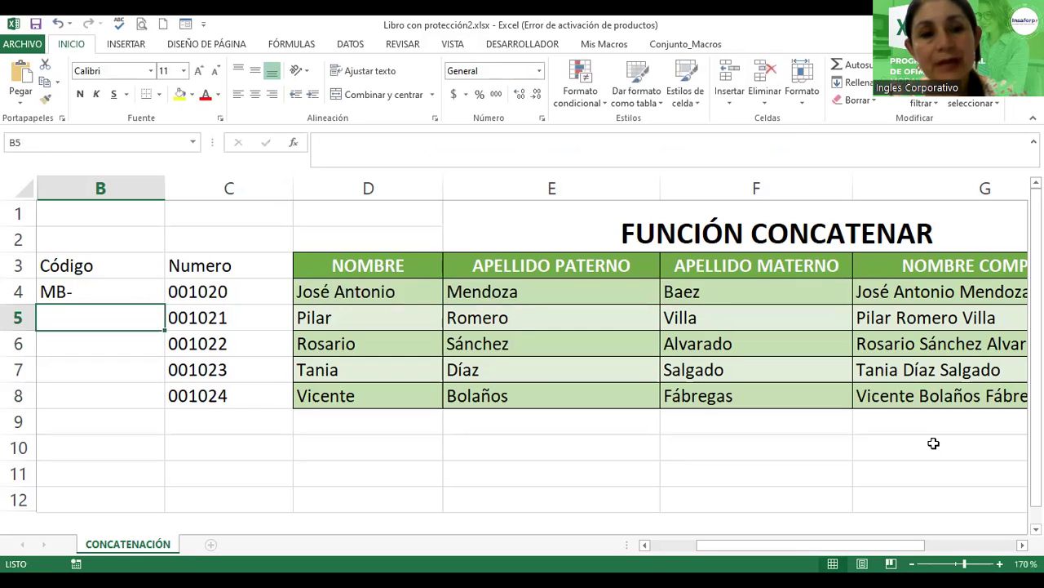
pyautogui.press('Up')
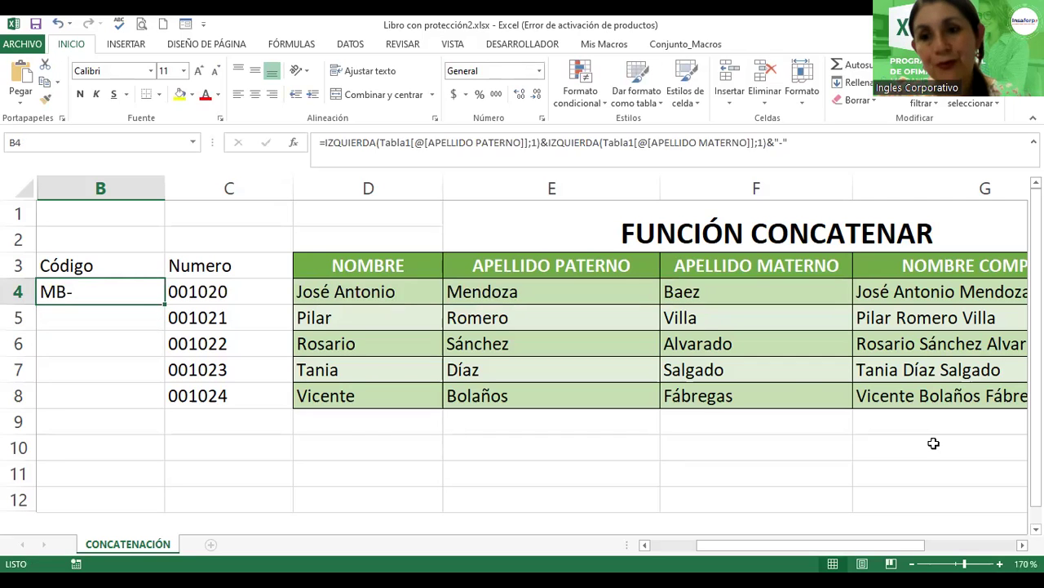
pyautogui.press('F2')
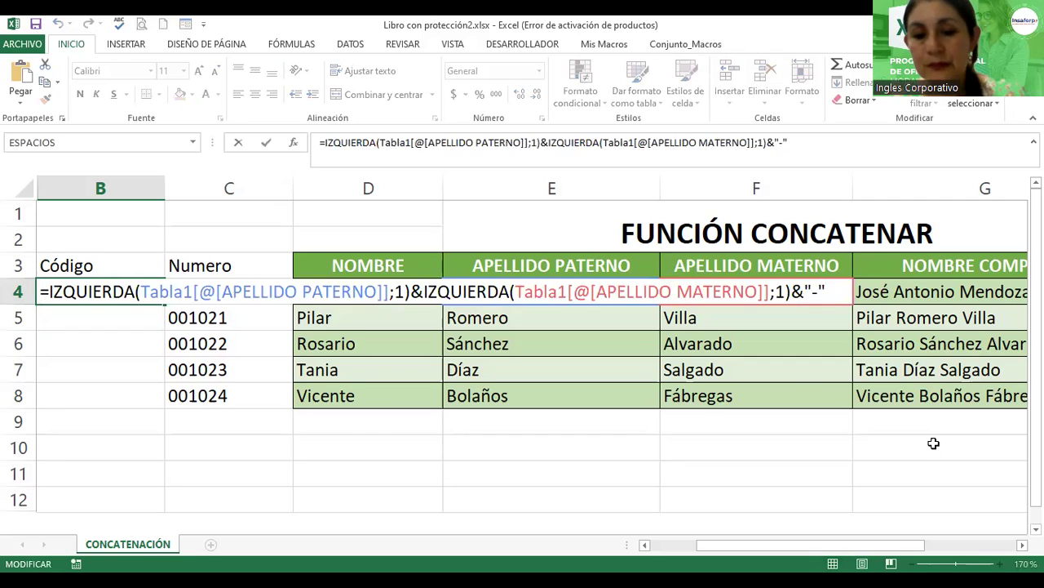
# Append &C4 to the B4 formula so the code reads MB-001020.
pyautogui.write('&')
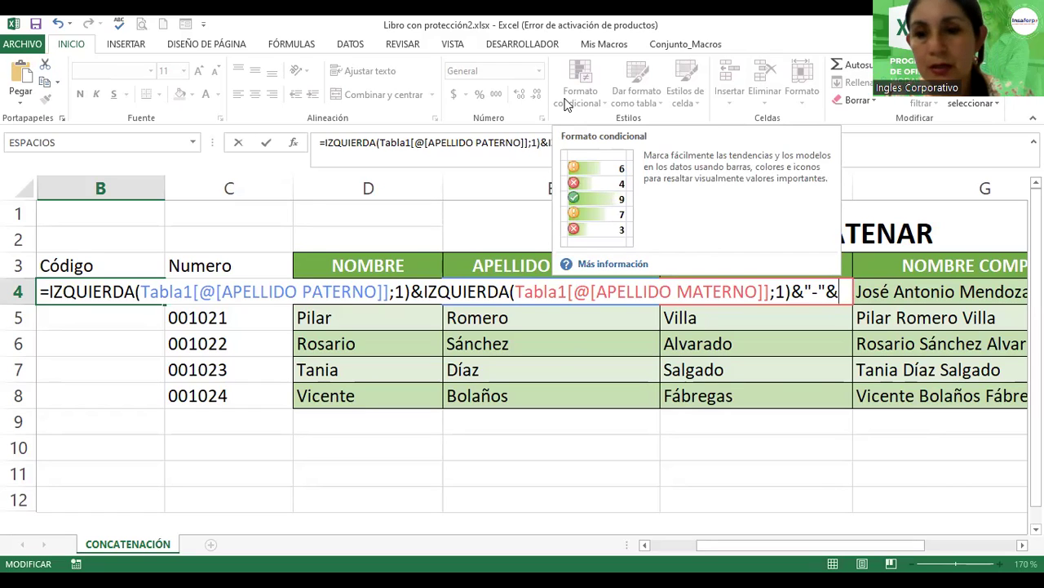
pyautogui.write('c4')
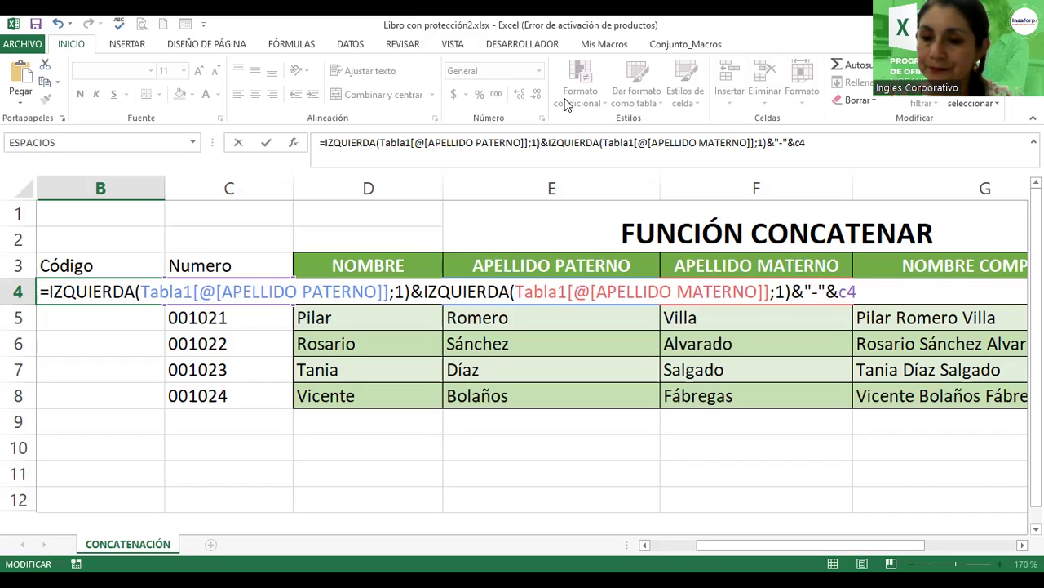
pyautogui.press('Return')
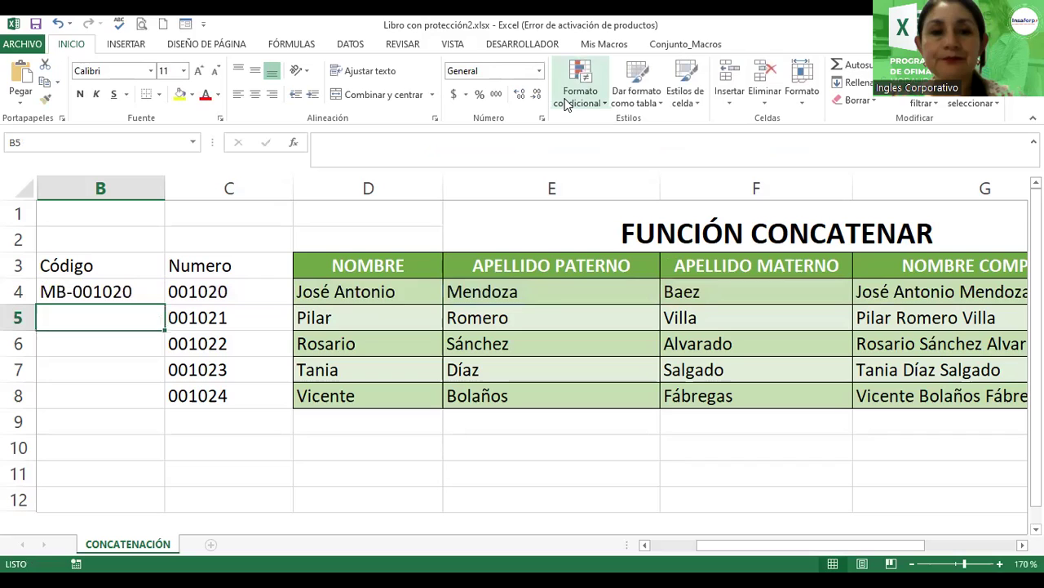
pyautogui.click(83, 286)
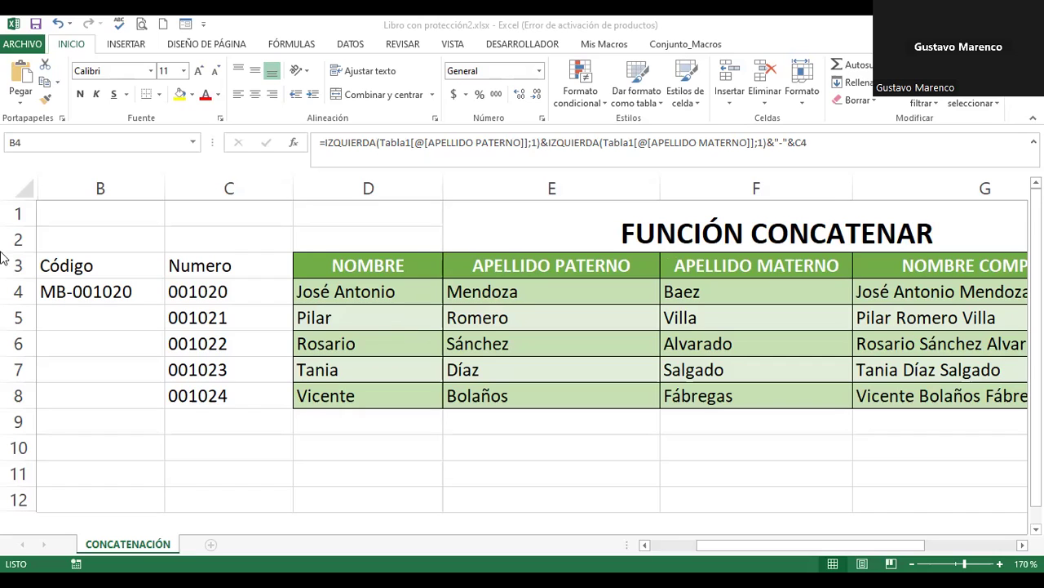
pyautogui.click(120, 292)
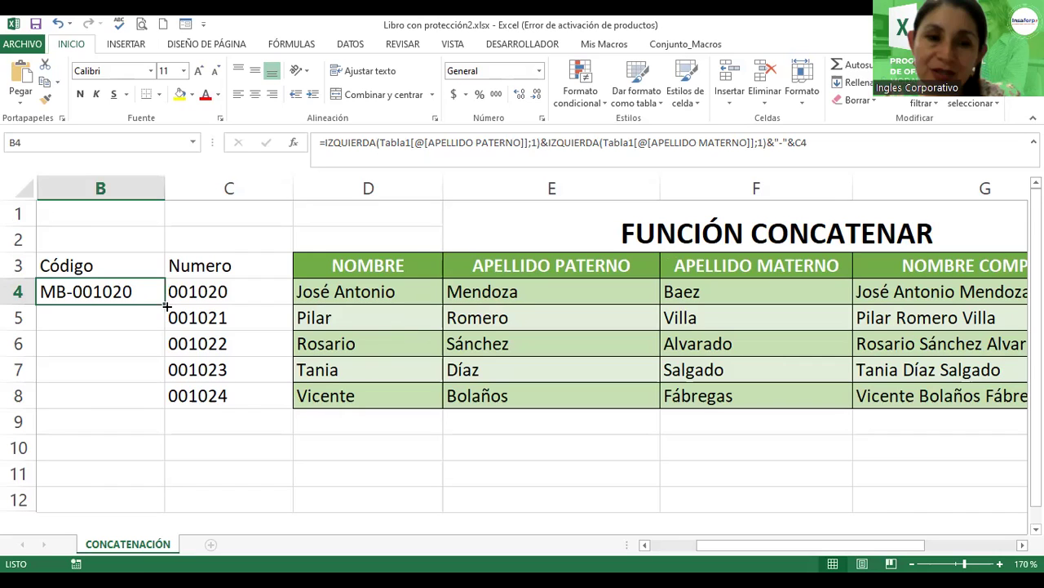
# Fill the B4 code formula down to B8, producing RV-001021 through BF-001024.
pyautogui.moveTo(164, 304); pyautogui.dragTo(164, 401)
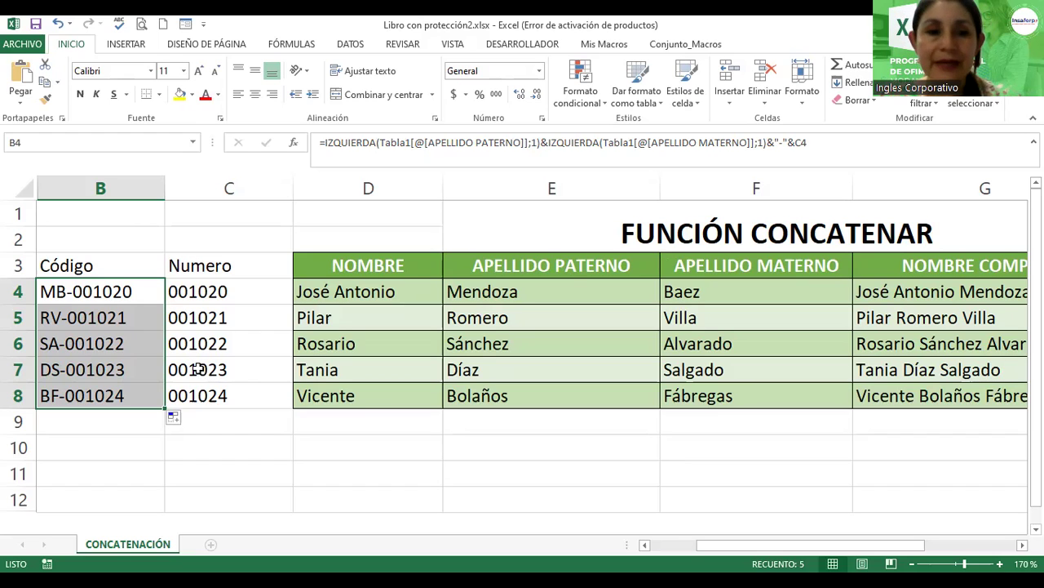
# Format B3:C8 as a table with headers in a green medium style.
pyautogui.click(544, 305)
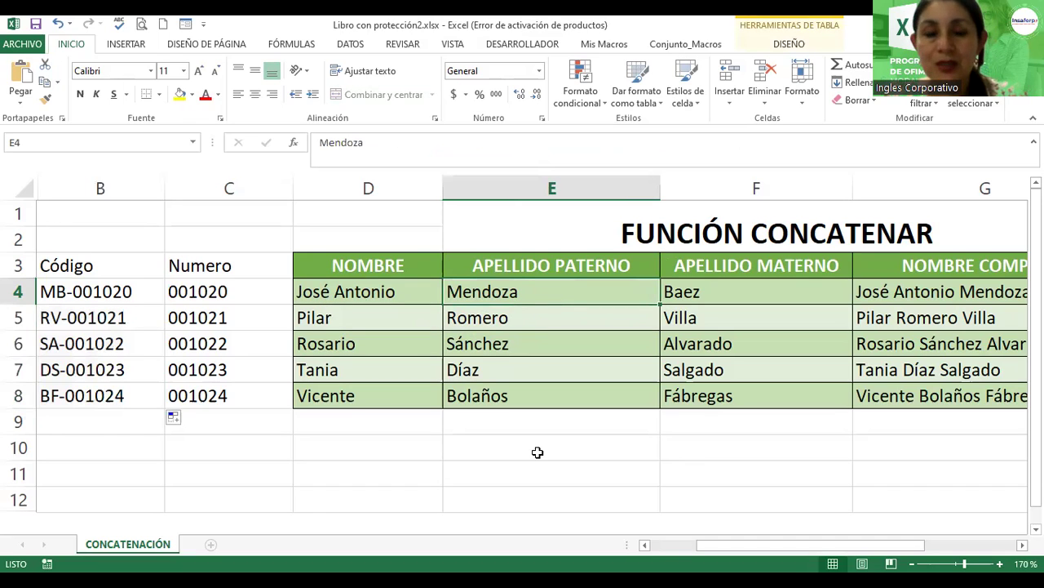
pyautogui.click(451, 318)
pyautogui.moveTo(89, 261)
pyautogui.mouseDown()
pyautogui.moveTo(362, 319)
pyautogui.moveTo(352, 398)
pyautogui.mouseUp()
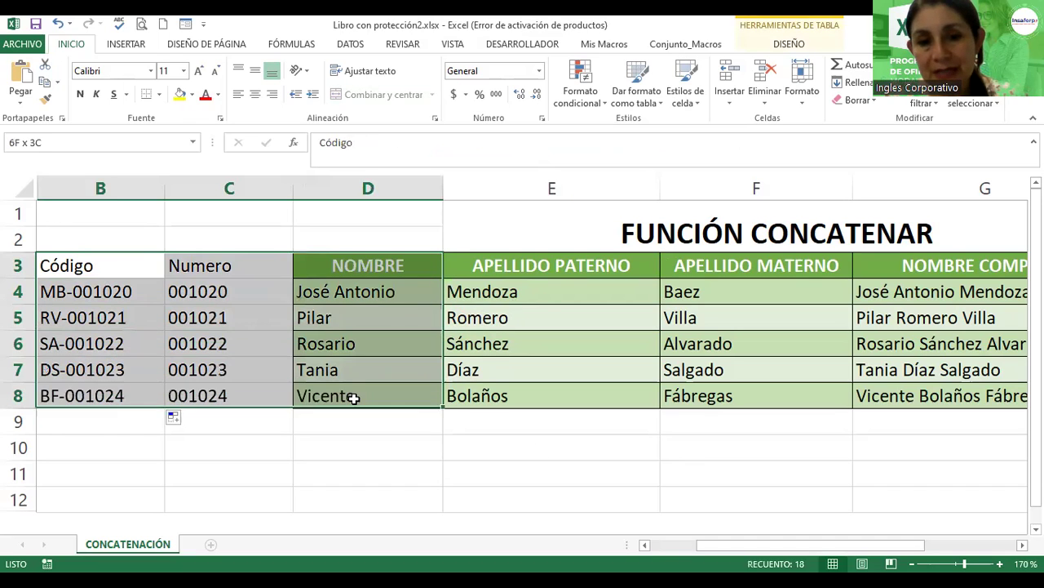
pyautogui.click(92, 291)
pyautogui.click(93, 271)
pyautogui.moveTo(216, 281); pyautogui.dragTo(285, 398)
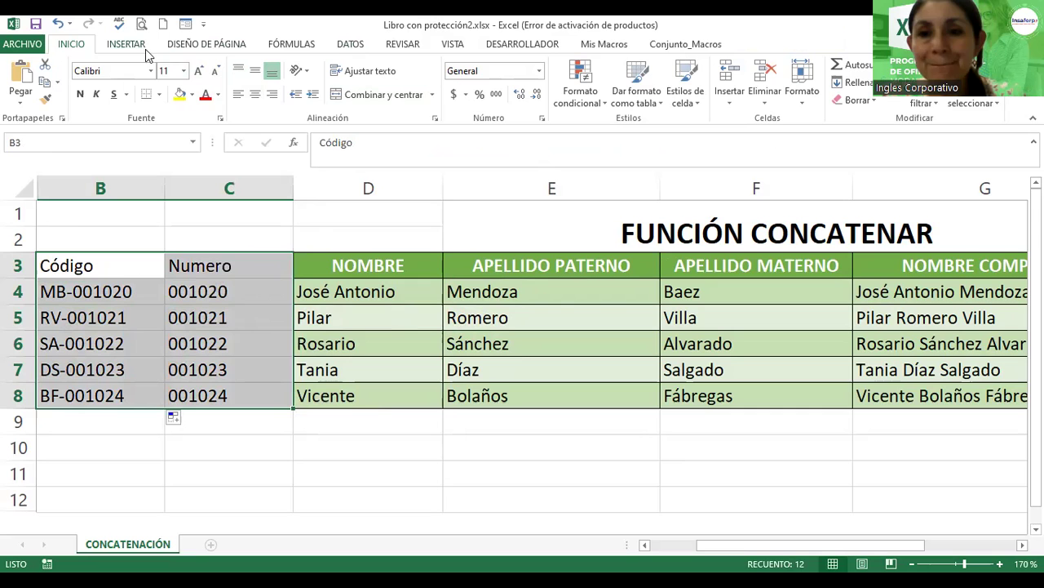
pyautogui.click(660, 109)
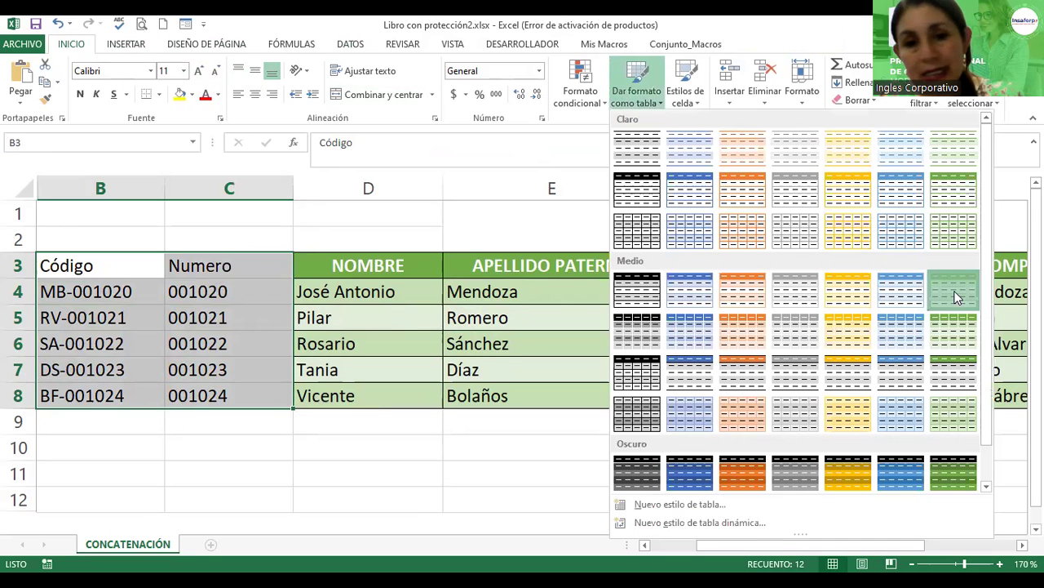
pyautogui.click(953, 293)
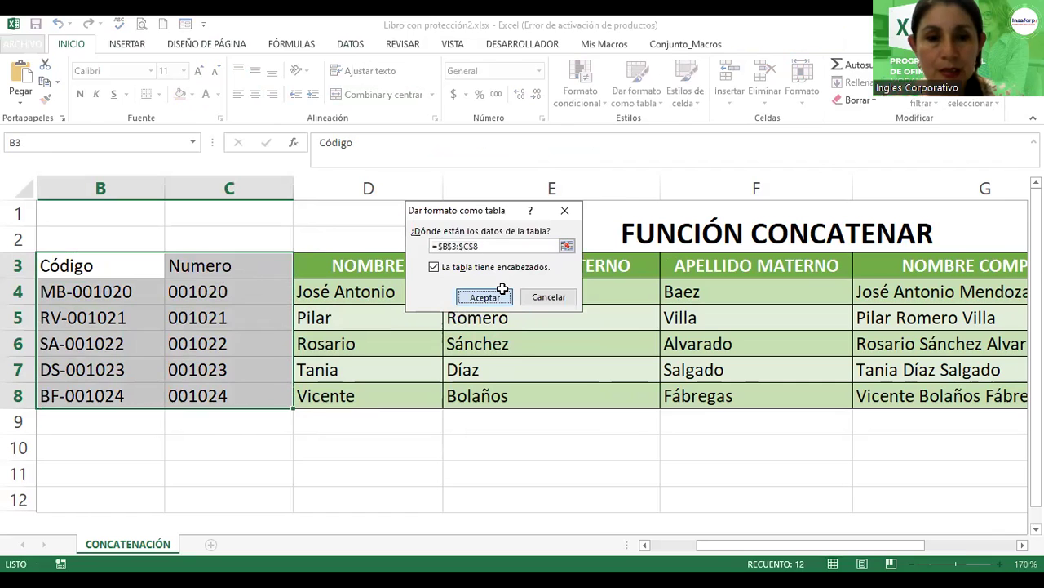
pyautogui.click(502, 289)
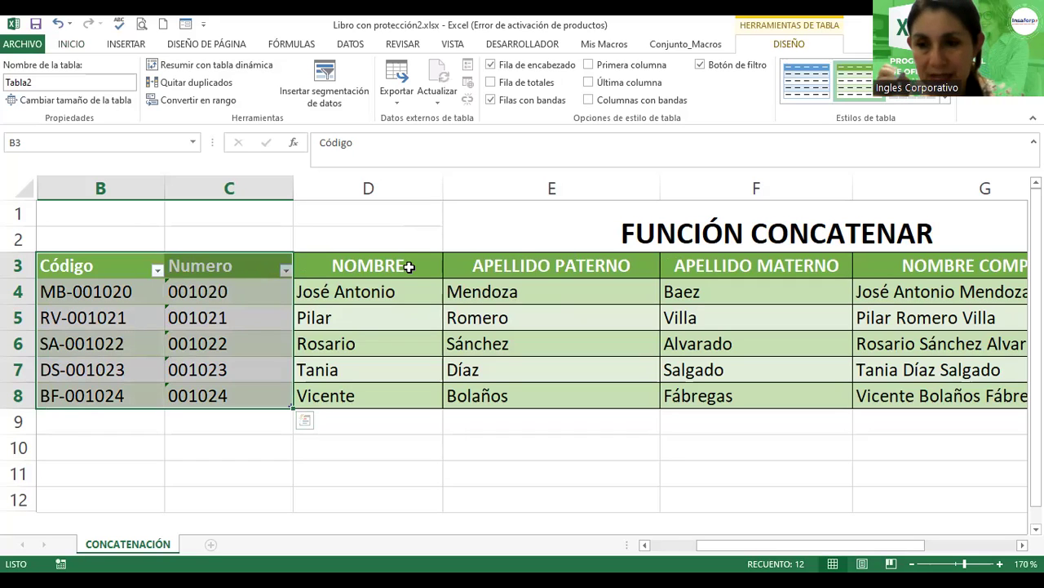
# Switch off Botón de filtro for the new Código/Numero table.
pyautogui.press('Escape')
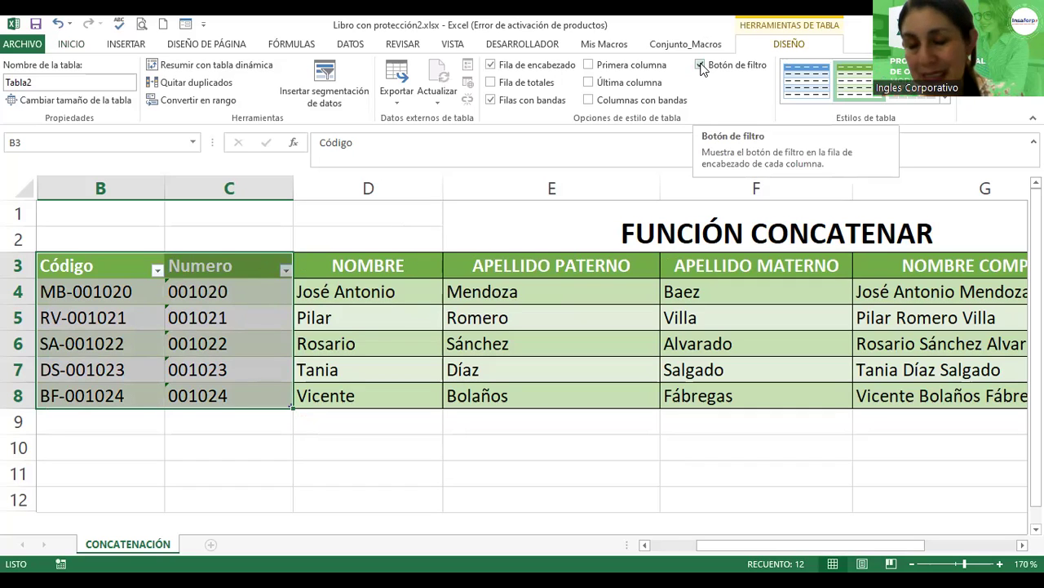
pyautogui.click(702, 70)
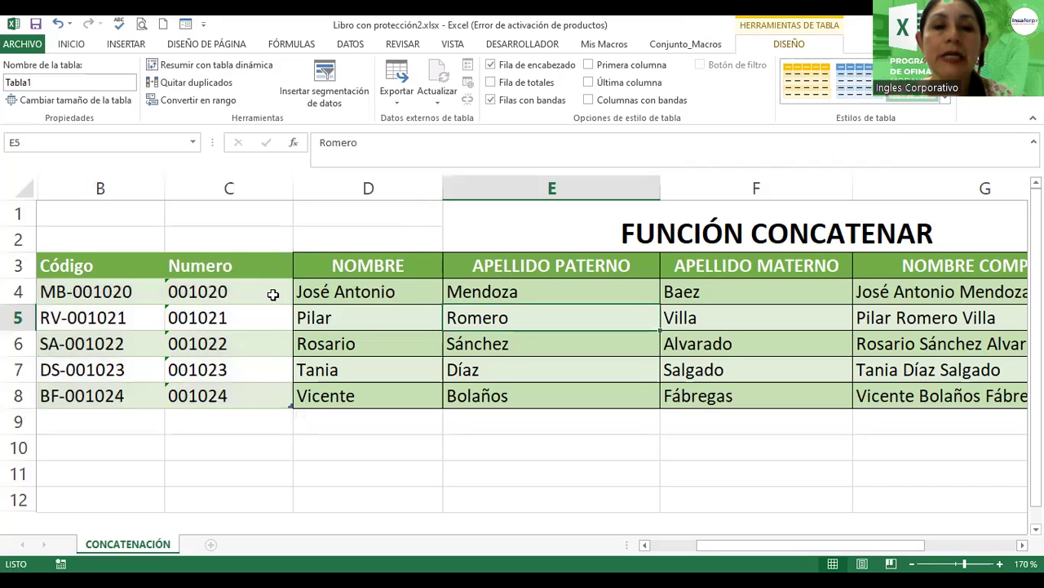
# Choose Omitir error for the number-stored-as-text warnings on Numero values C4:C8.
pyautogui.click(273, 291)
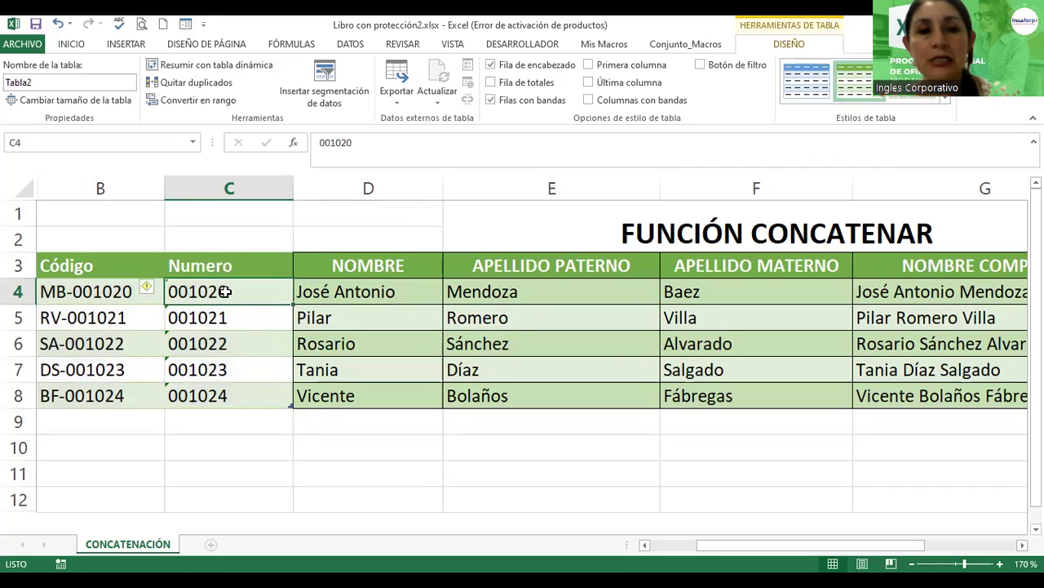
pyautogui.moveTo(227, 318); pyautogui.dragTo(236, 312)
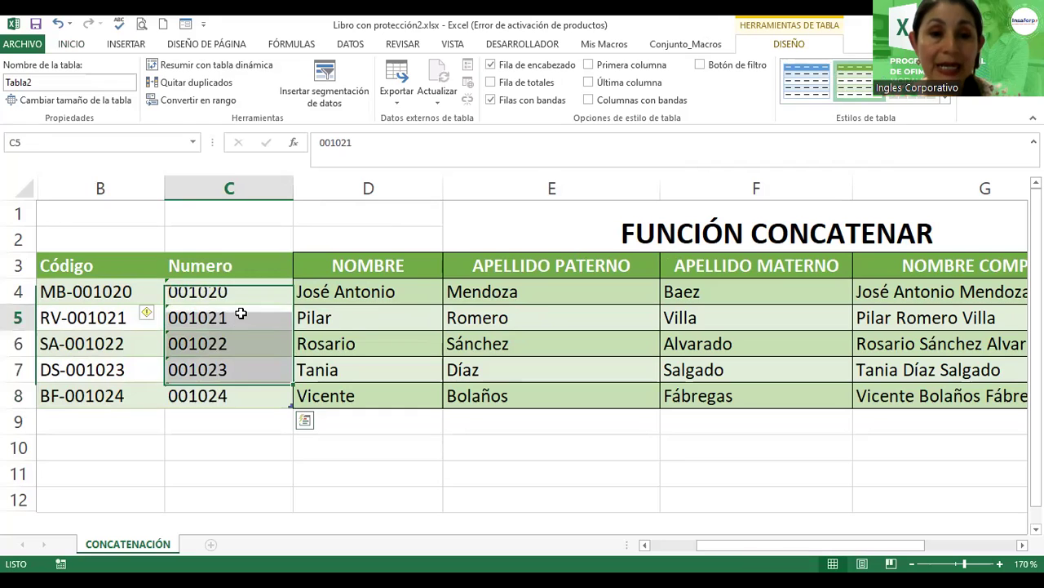
pyautogui.click(195, 292)
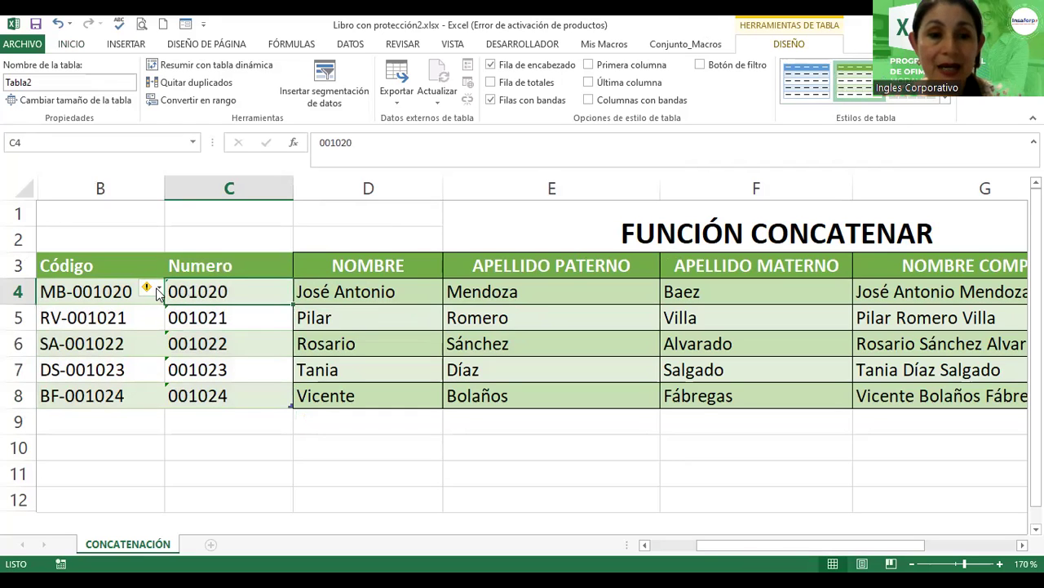
pyautogui.moveTo(237, 293); pyautogui.dragTo(238, 395)
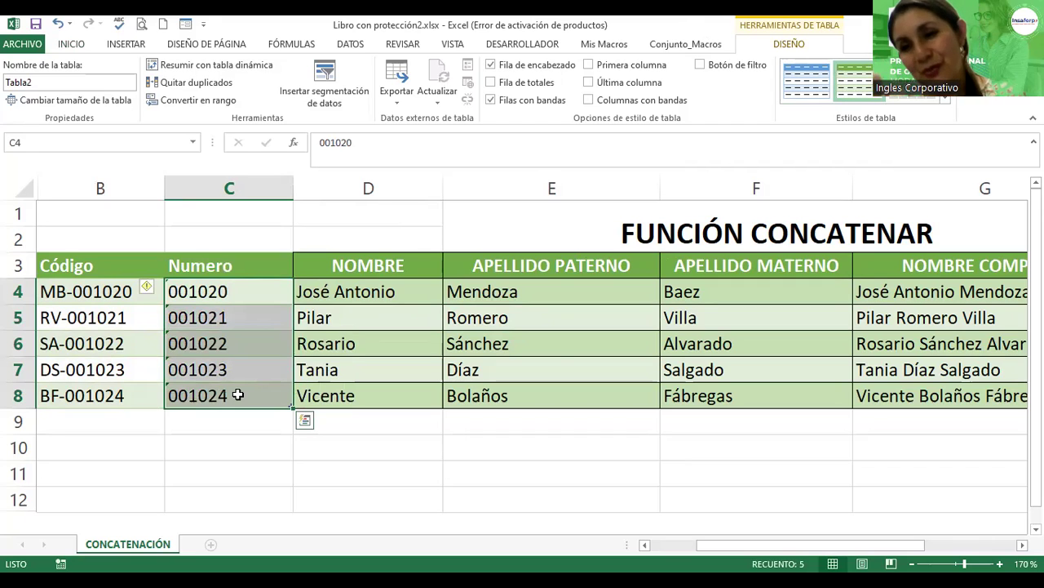
pyautogui.click(160, 291)
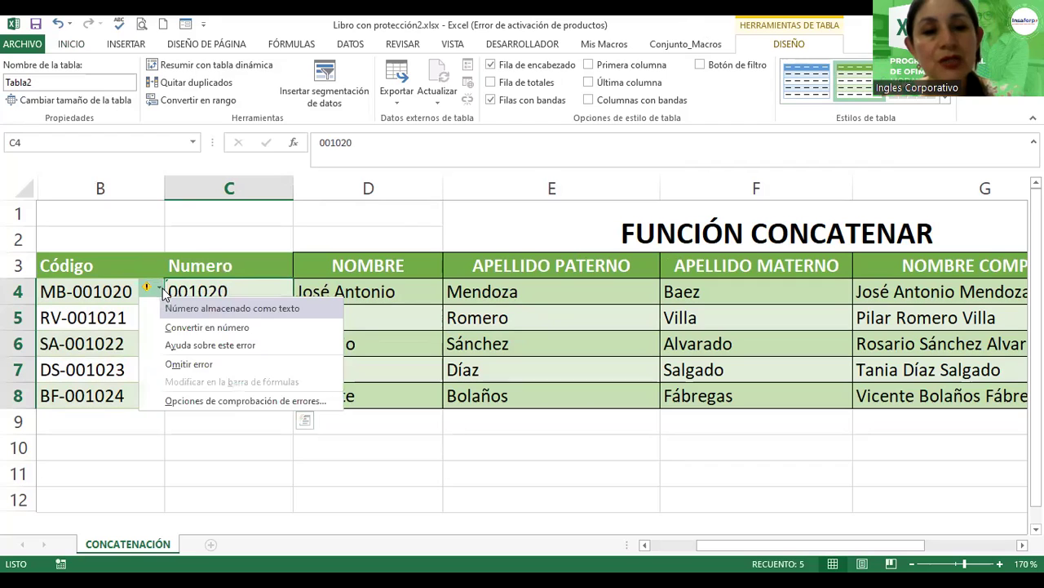
pyautogui.click(193, 364)
pyautogui.moveTo(265, 323); pyautogui.dragTo(265, 344)
pyautogui.click(271, 325)
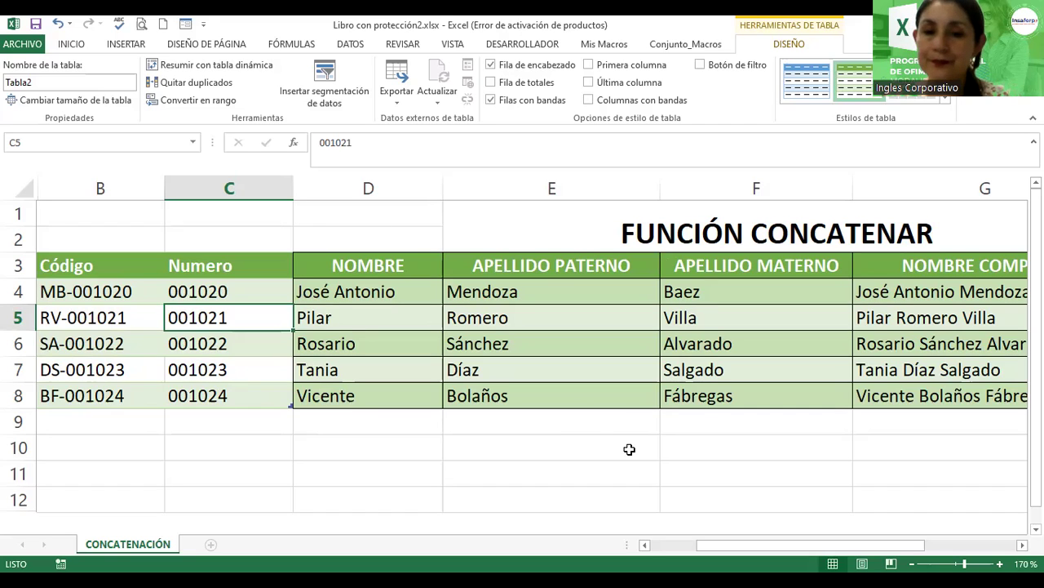
# Unmerge and re-merge the FUNCIÓN CONCATENAR title across B1:G2 with Combinar y centrar.
pyautogui.moveTo(894, 545); pyautogui.dragTo(874, 544)
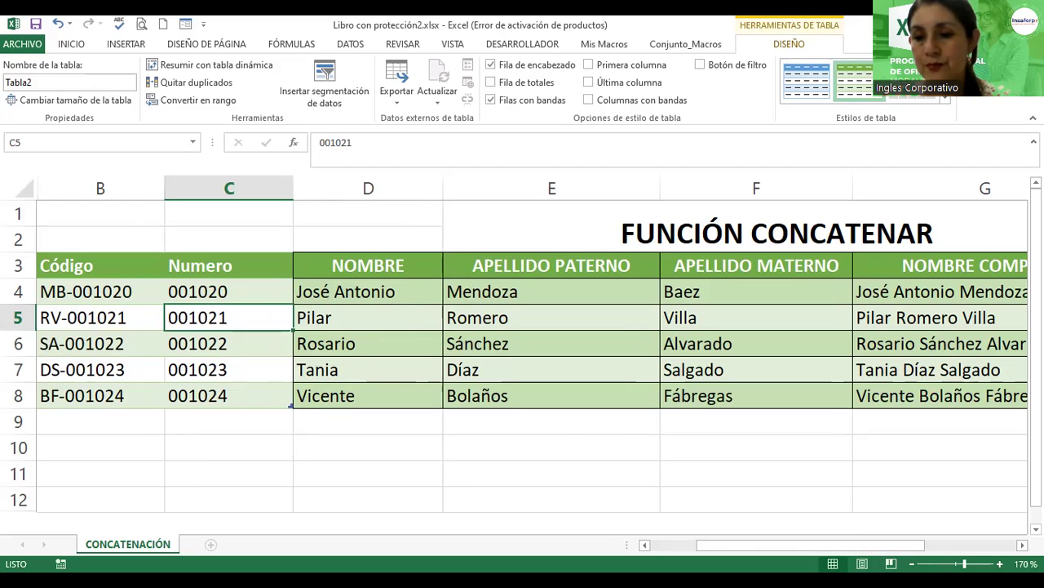
pyautogui.click(912, 563)
pyautogui.click(911, 563)
pyautogui.click(911, 563)
pyautogui.click(911, 563)
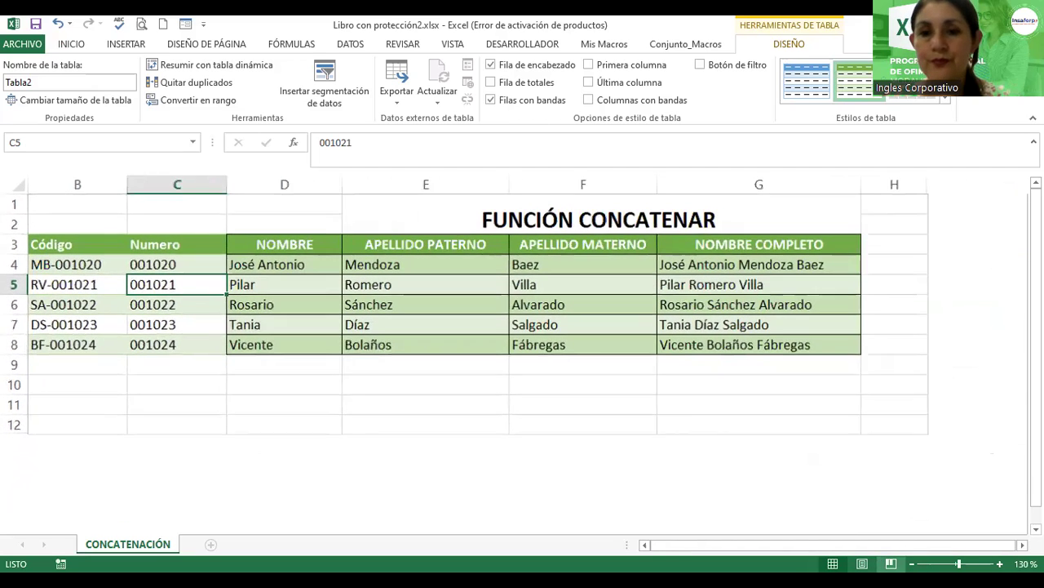
pyautogui.moveTo(645, 212); pyautogui.dragTo(100, 224)
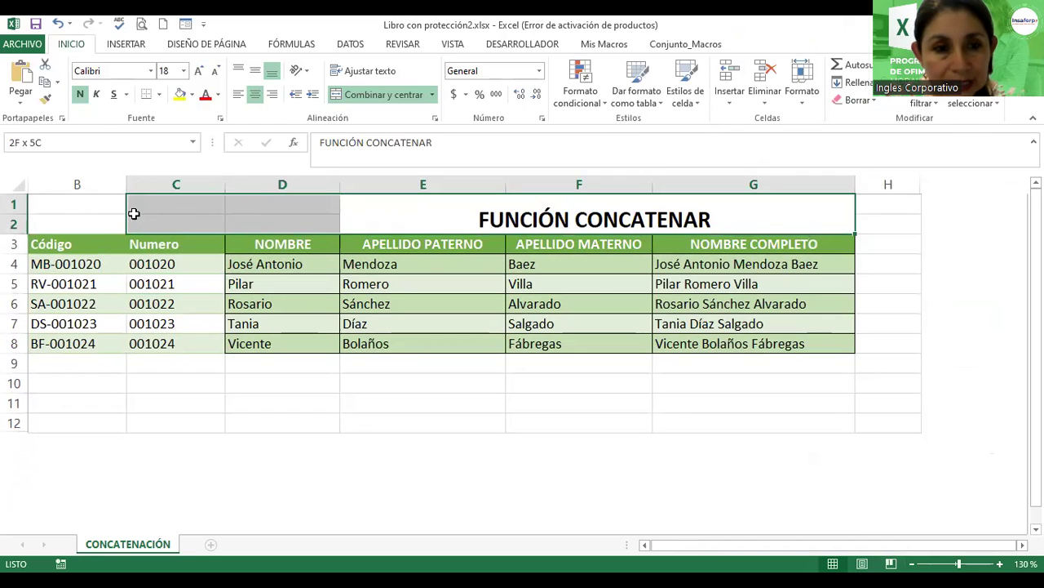
pyautogui.click(379, 94)
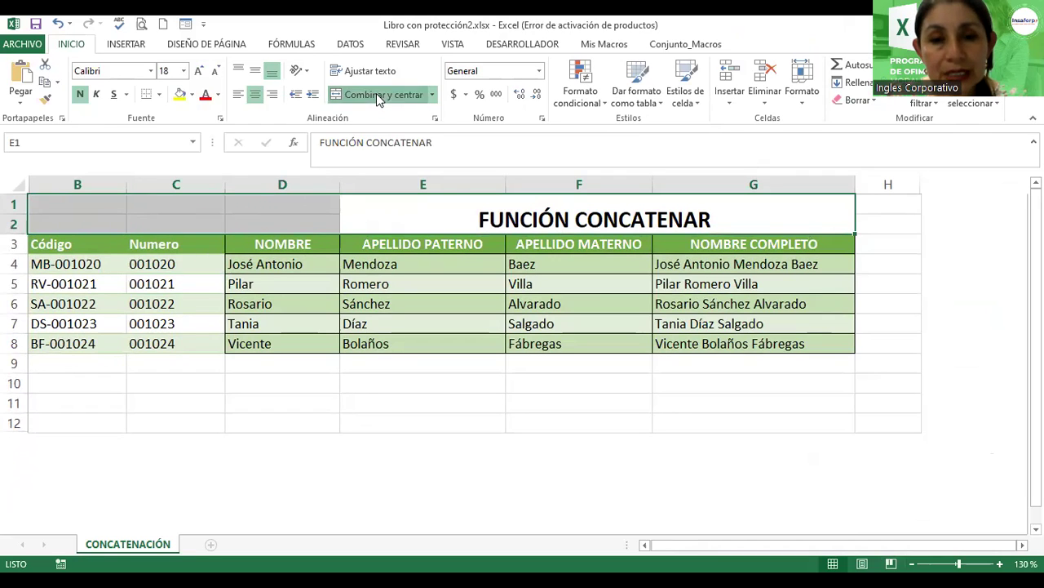
pyautogui.click(380, 95)
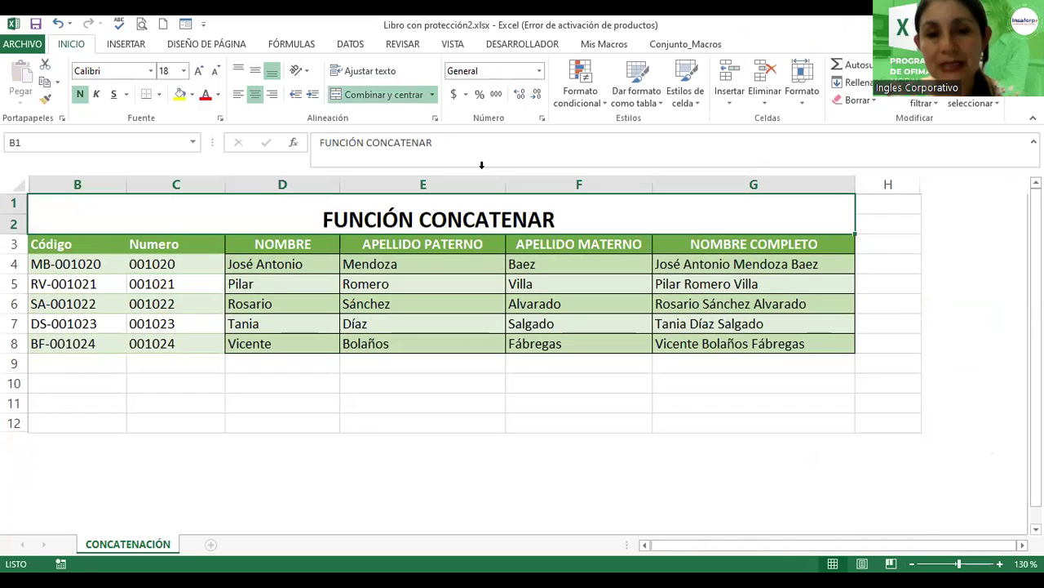
pyautogui.click(710, 419)
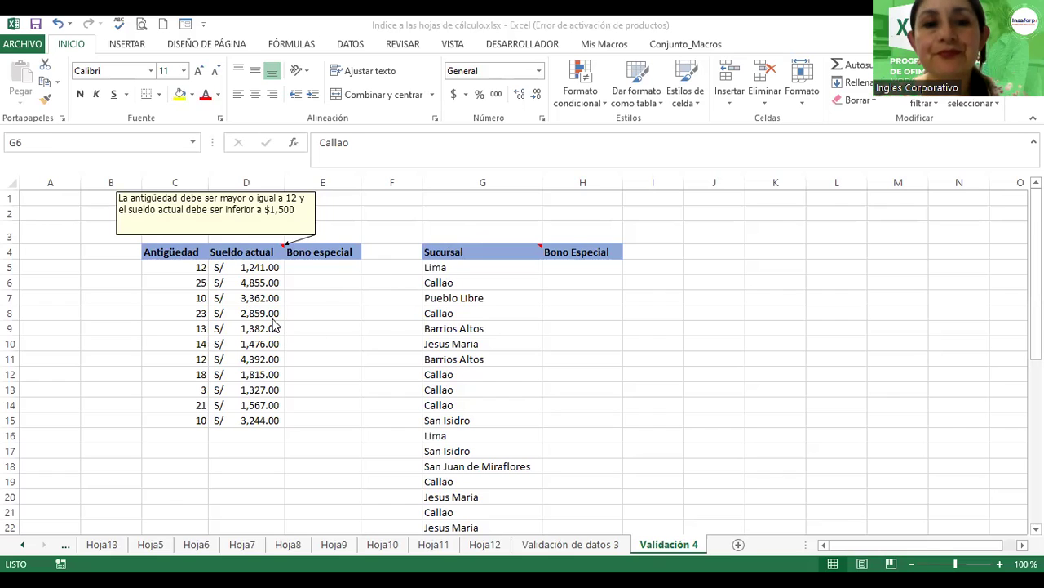
# Give the Sueldo actual salaries in D5:D15 the $ accounting number format.
pyautogui.moveTo(261, 267); pyautogui.dragTo(261, 419)
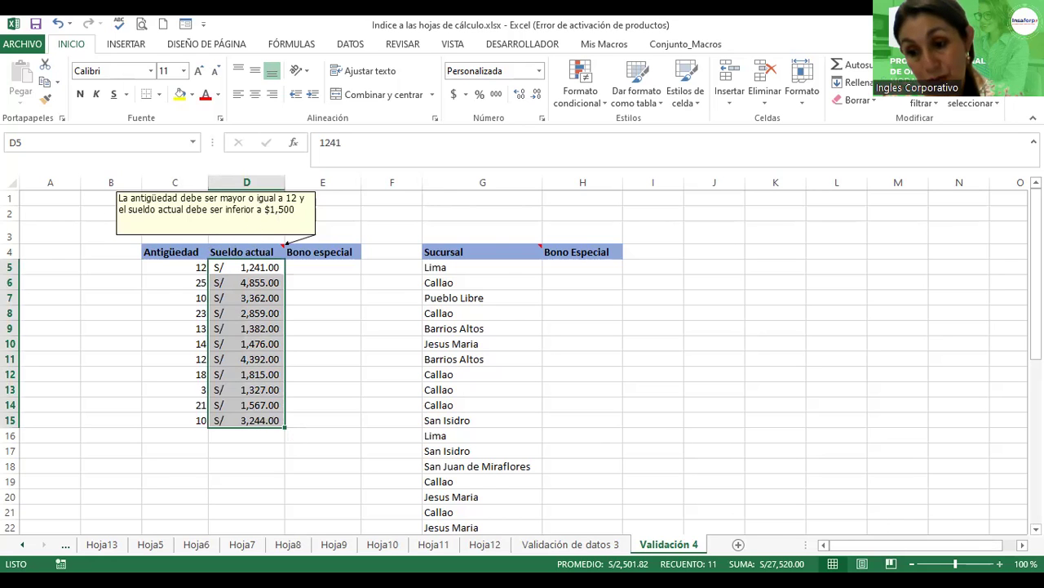
pyautogui.click(999, 564)
pyautogui.click(1000, 564)
pyautogui.click(999, 564)
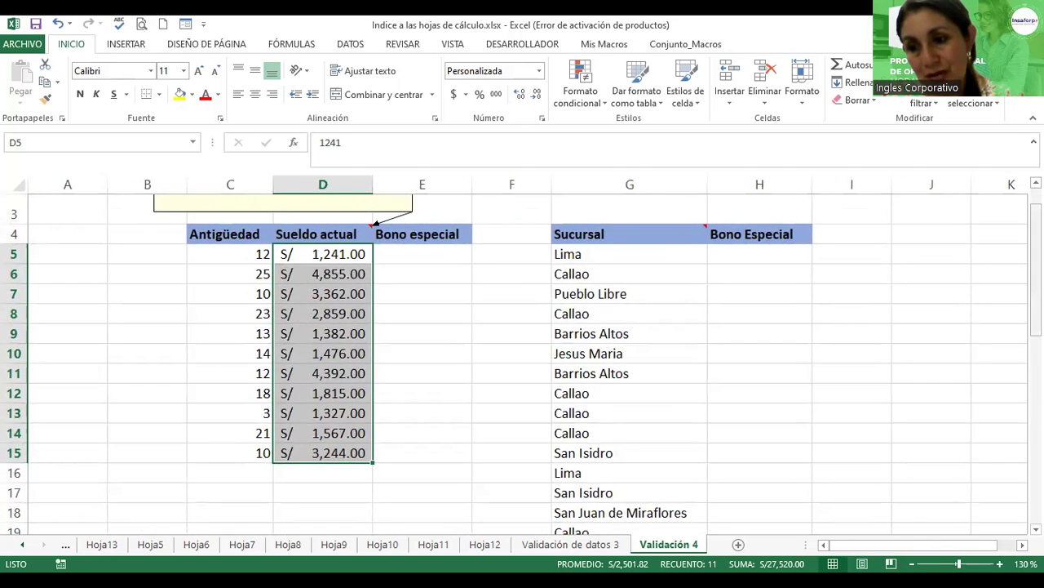
pyautogui.scroll(1, 522, 359)
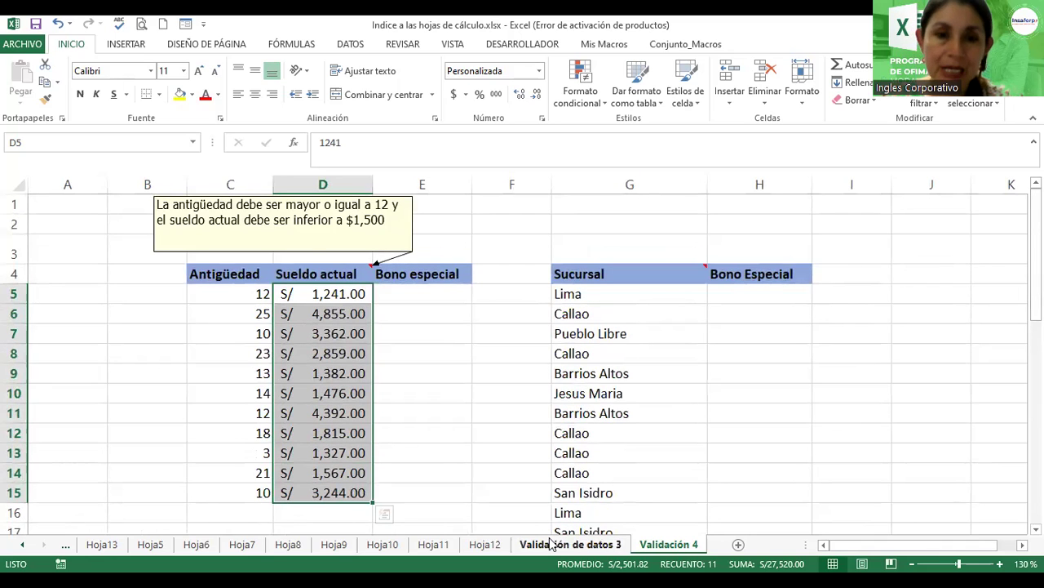
pyautogui.click(339, 329)
pyautogui.click(331, 300)
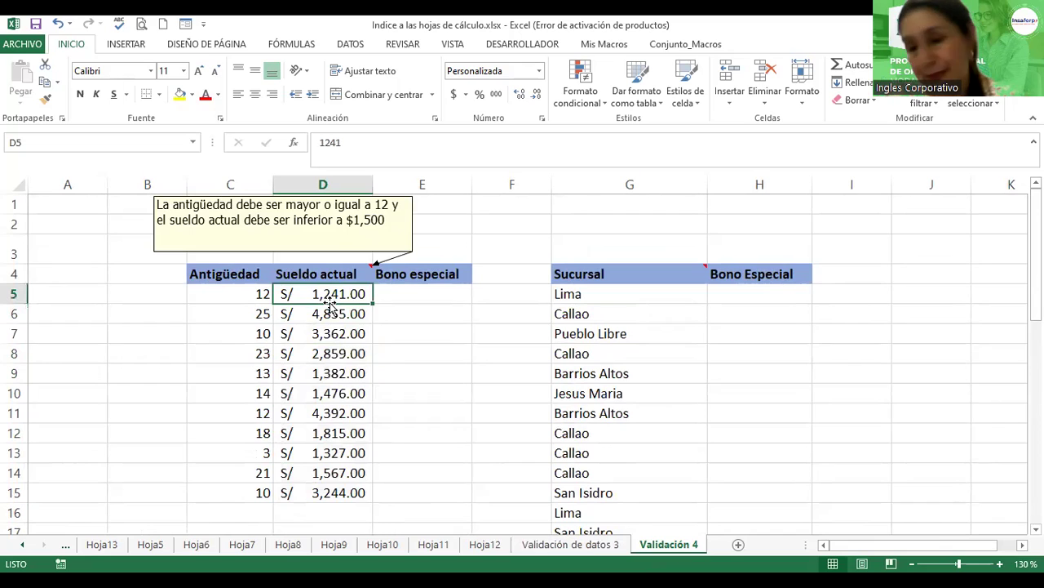
pyautogui.moveTo(330, 302); pyautogui.dragTo(333, 464)
pyautogui.click(455, 95)
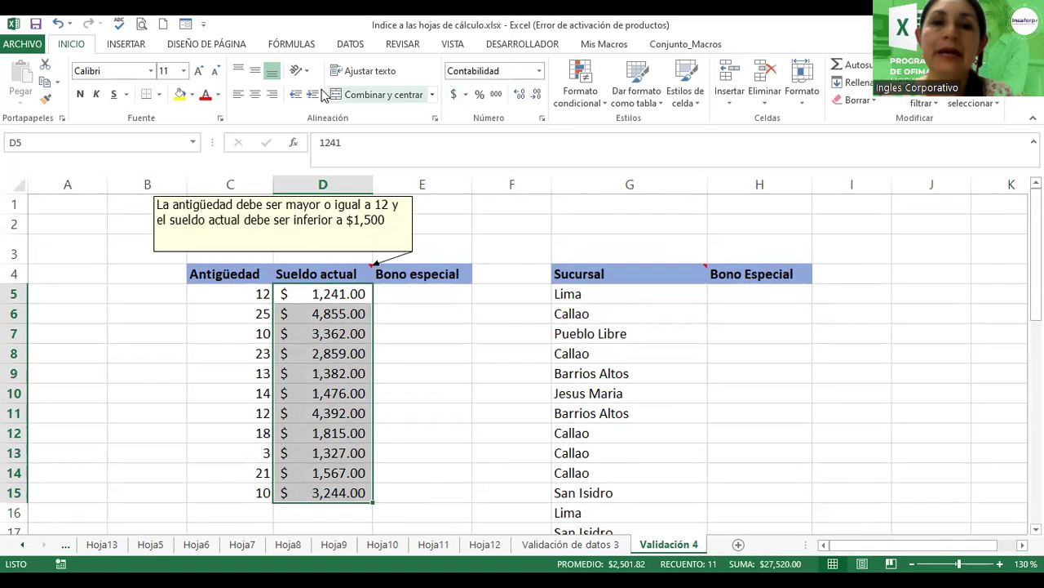
pyautogui.click(329, 232)
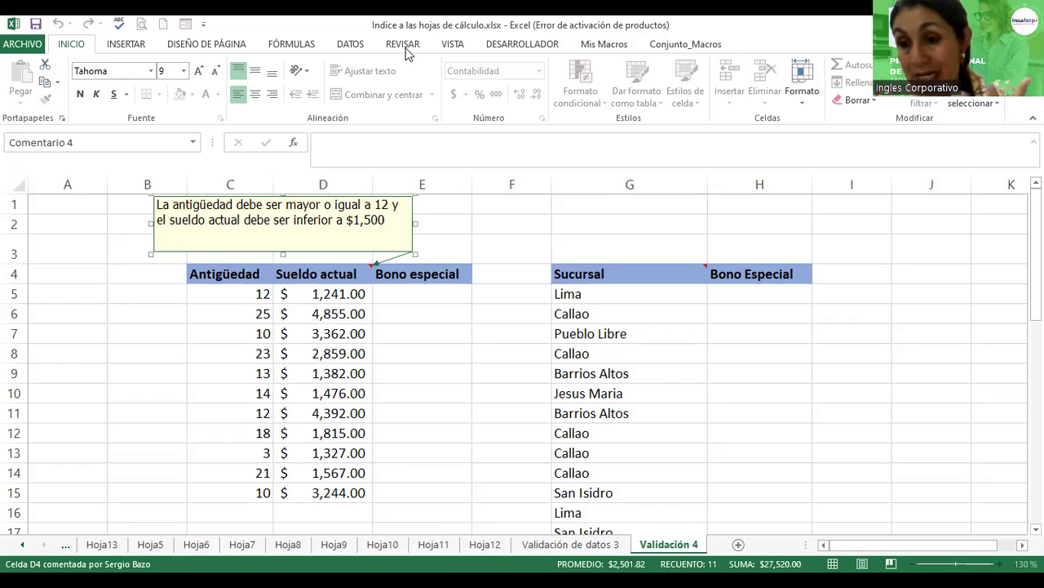
# Leave the comment and select the blank Bono especial cells E5 through E15.
pyautogui.click(390, 313)
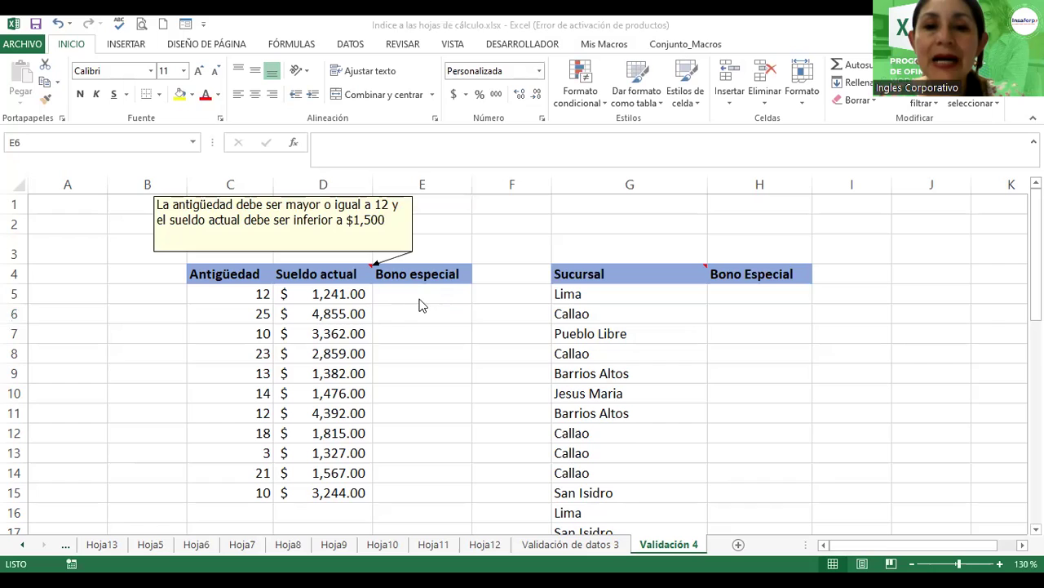
pyautogui.moveTo(419, 299); pyautogui.dragTo(399, 492)
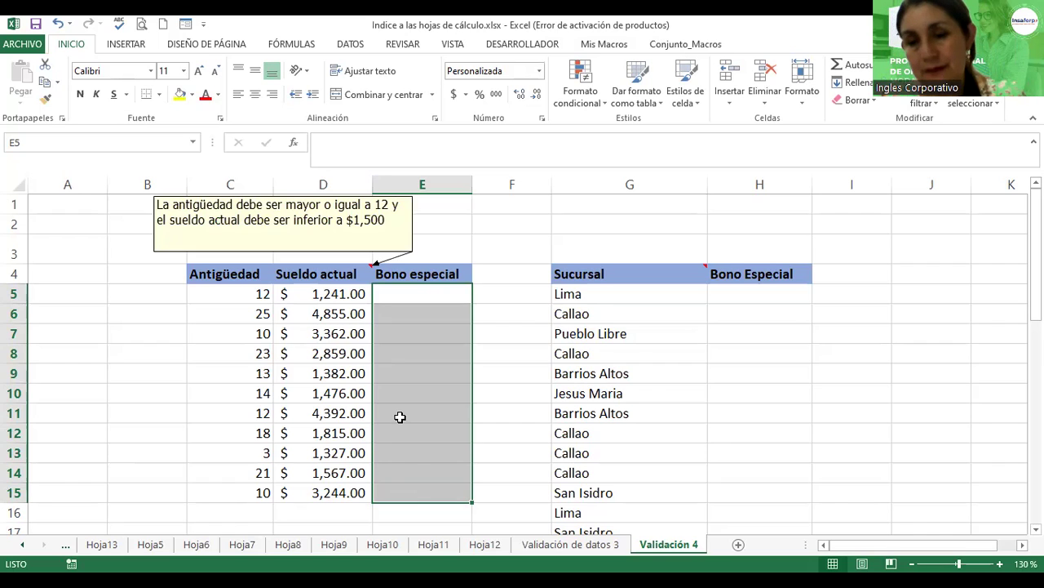
# Open Validación de datos for E5:E15, extending the existing =Y(C5>=12;D5<1500) custom rule, and move the dialog aside.
pyautogui.click(343, 49)
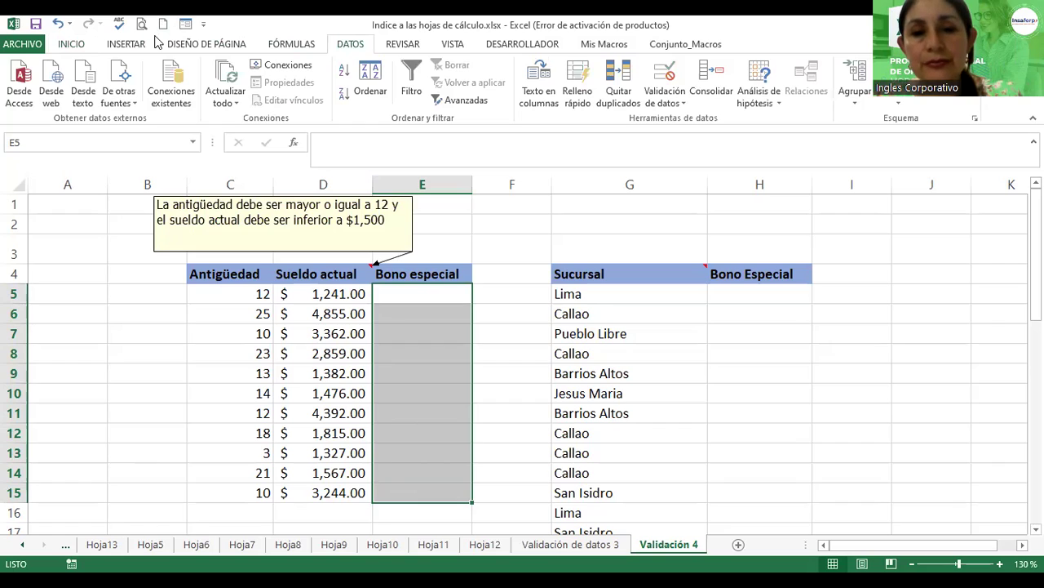
pyautogui.click(656, 93)
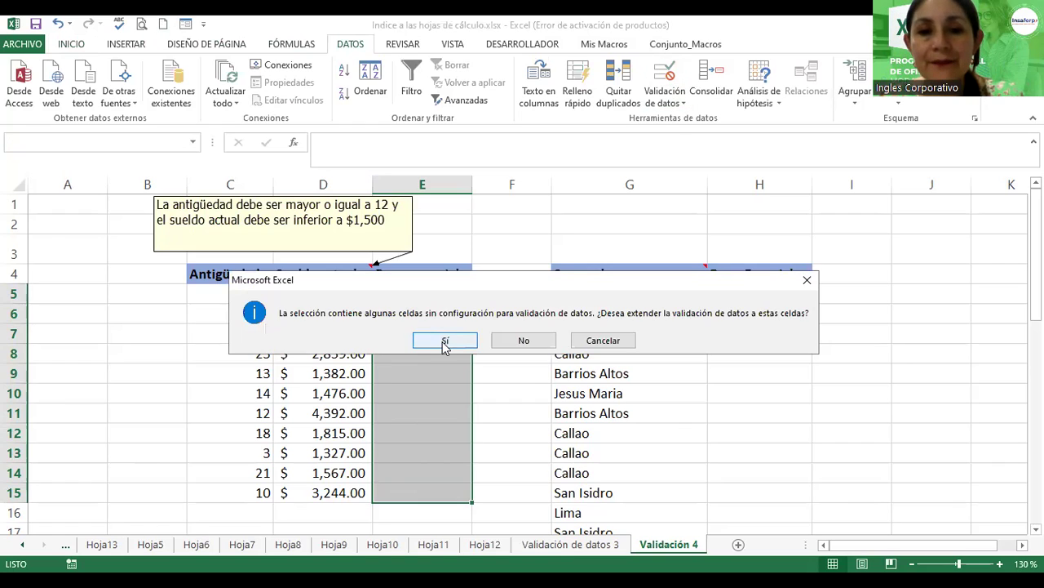
pyautogui.click(445, 341)
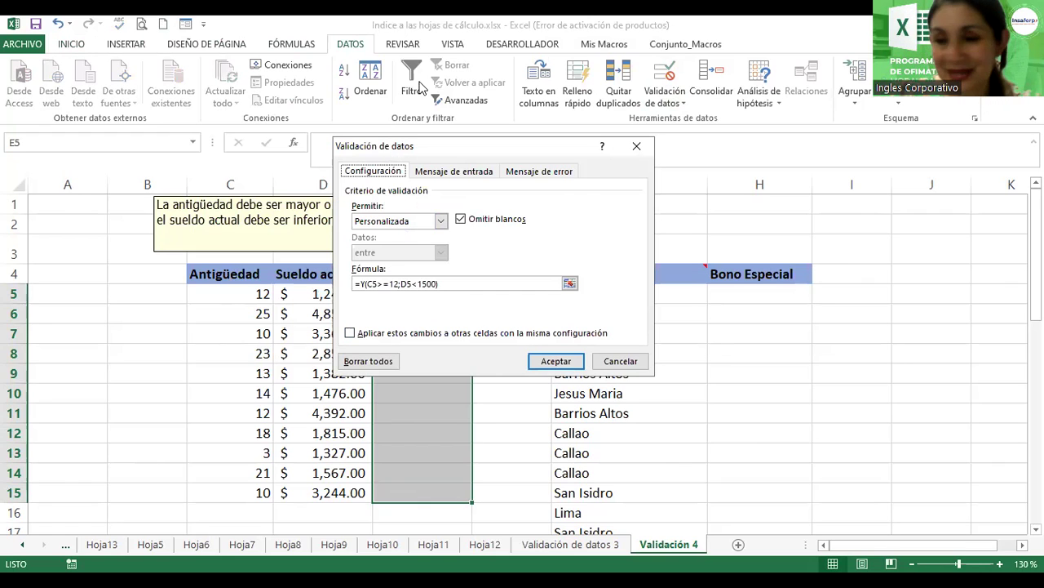
pyautogui.moveTo(390, 149); pyautogui.dragTo(420, 82)
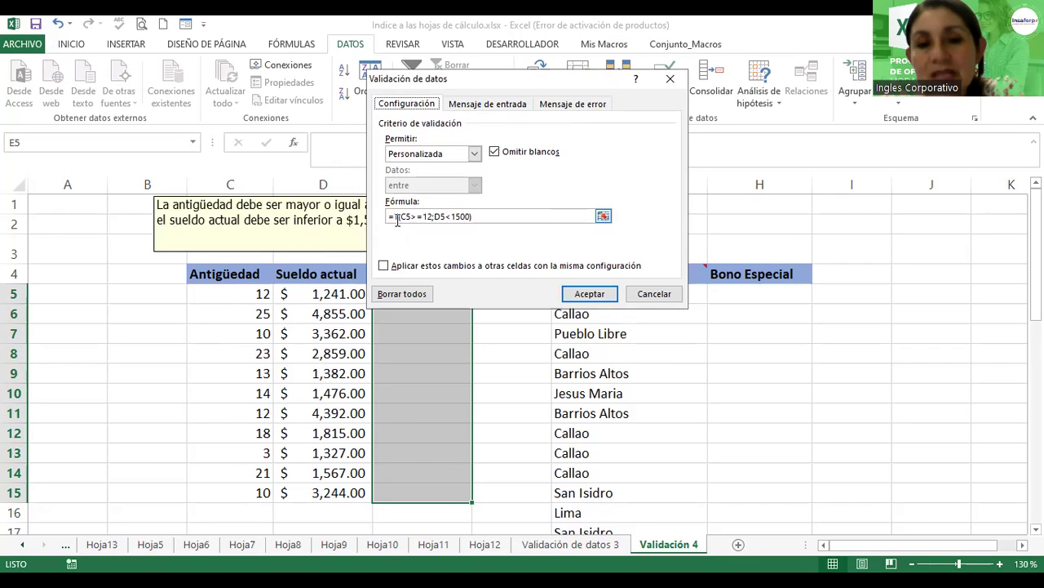
pyautogui.moveTo(398, 218); pyautogui.dragTo(389, 217)
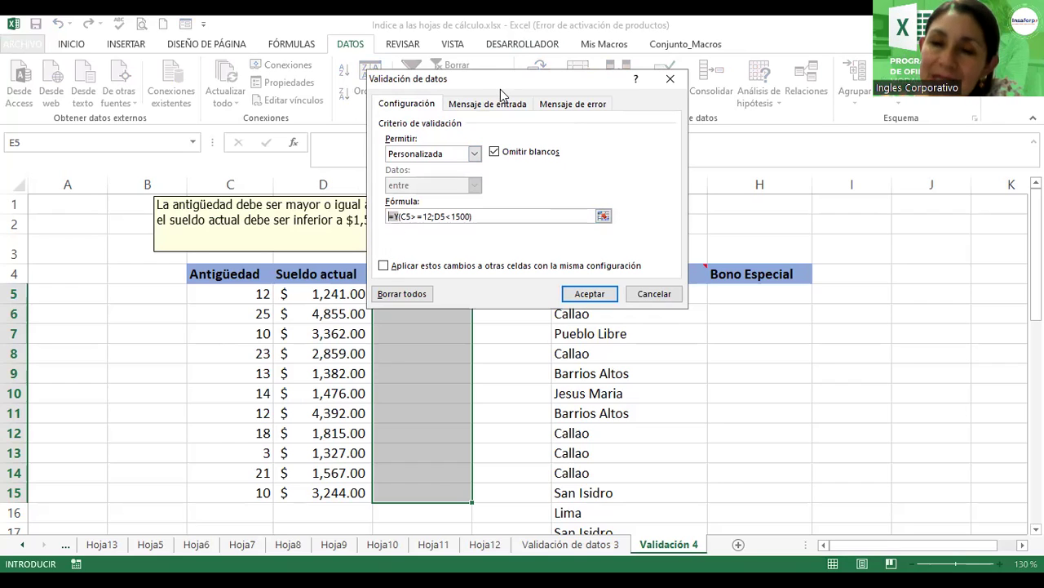
pyautogui.moveTo(500, 89); pyautogui.dragTo(479, 147)
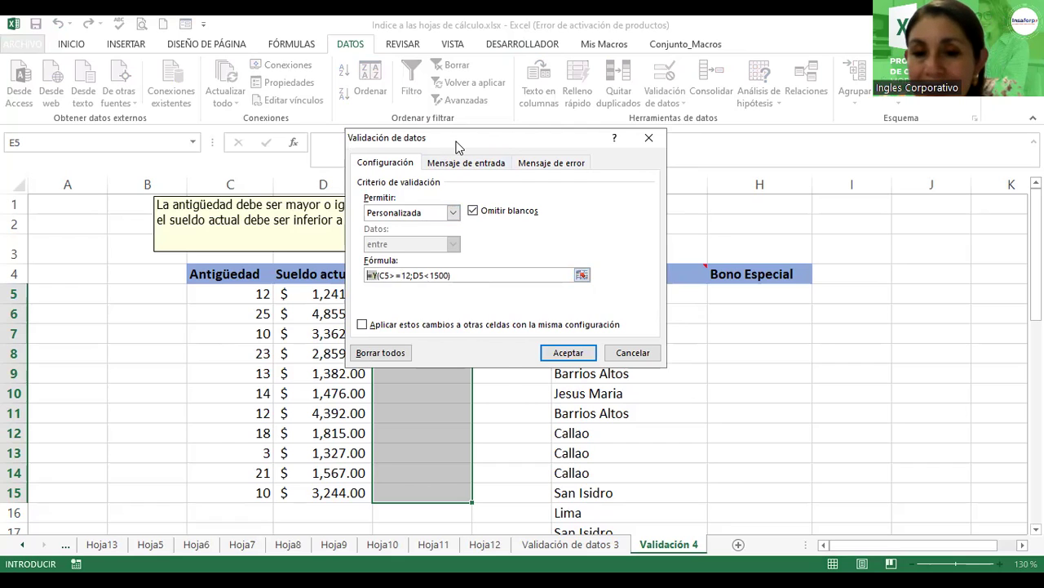
pyautogui.moveTo(457, 145); pyautogui.dragTo(621, 181)
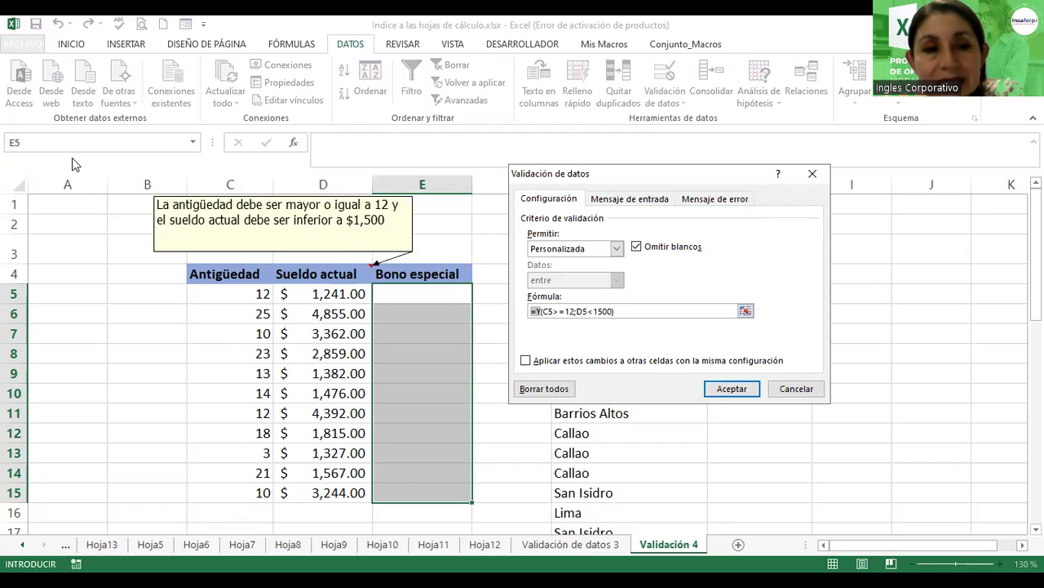
# Set the input message title to 'Bono' with the message 'Especifique bono'.
pyautogui.click(550, 315)
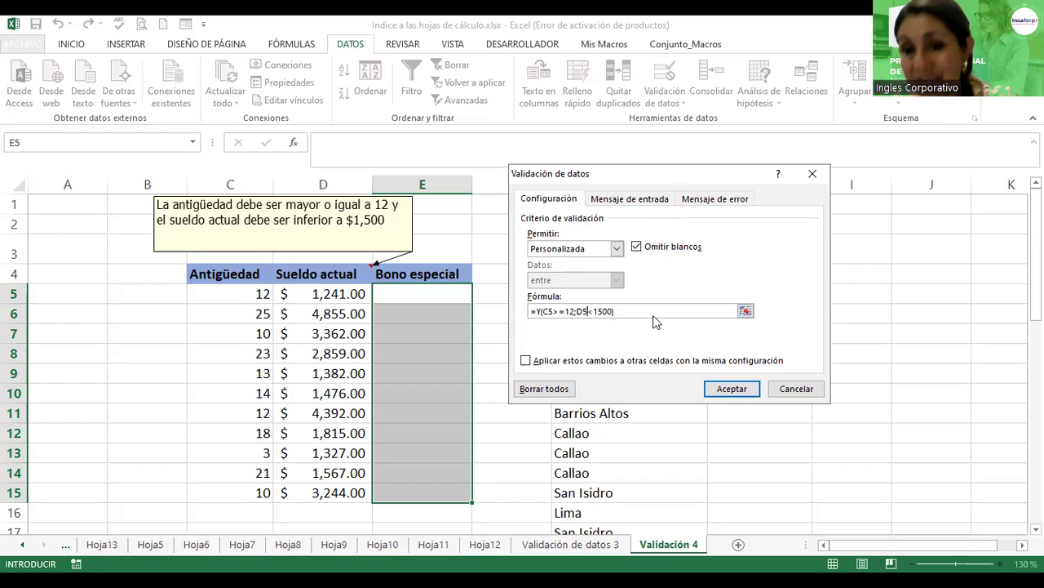
pyautogui.click(651, 200)
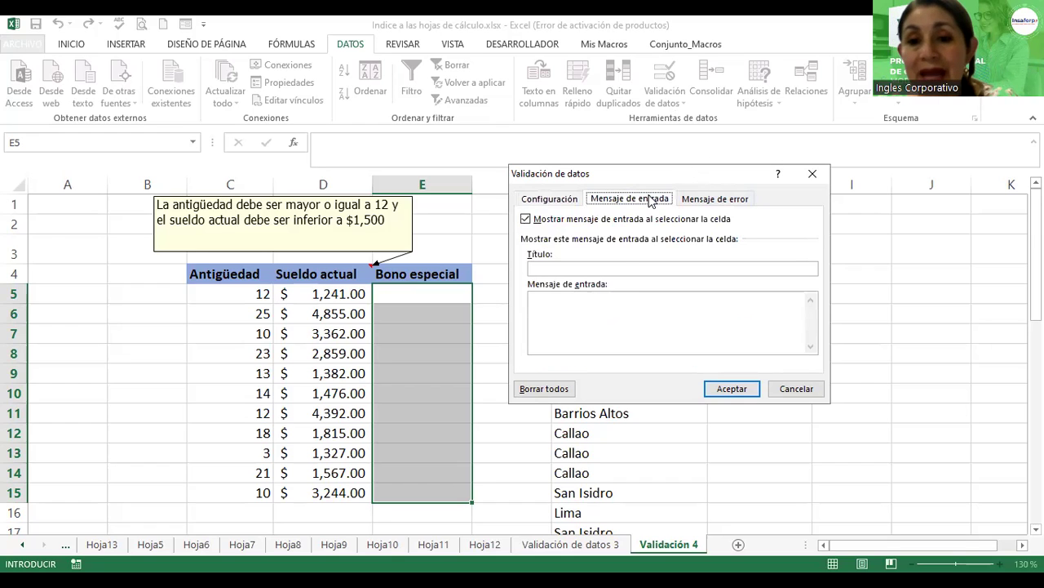
pyautogui.click(618, 270)
pyautogui.write('Agregue el bono')
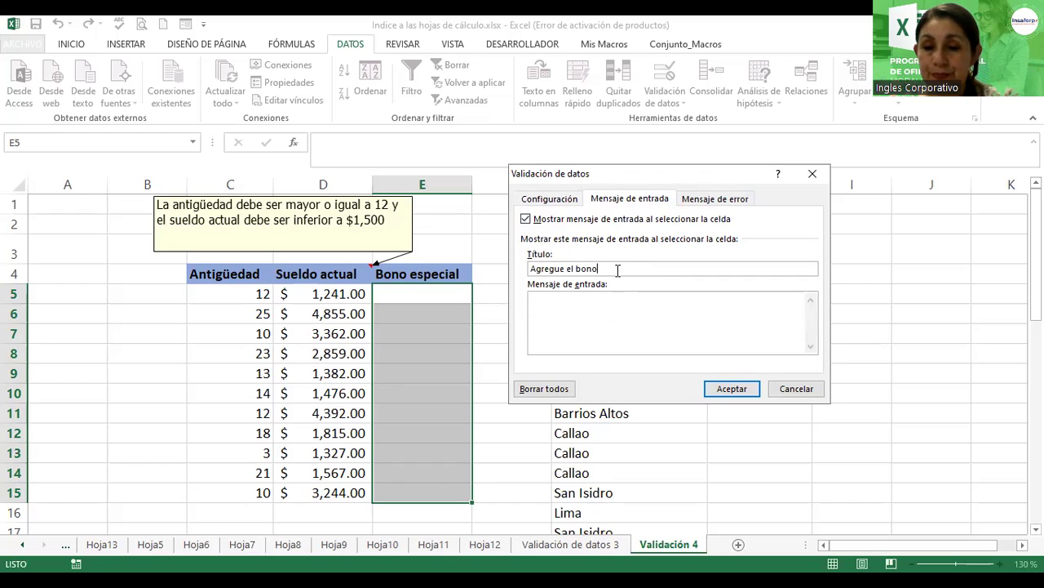
pyautogui.moveTo(598, 269); pyautogui.dragTo(457, 255)
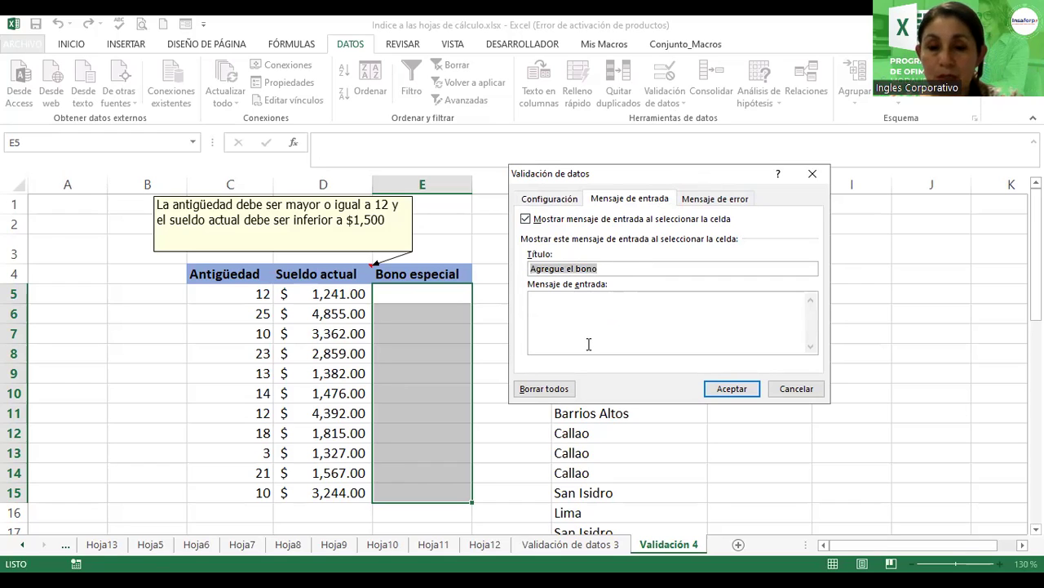
pyautogui.write('Bono')
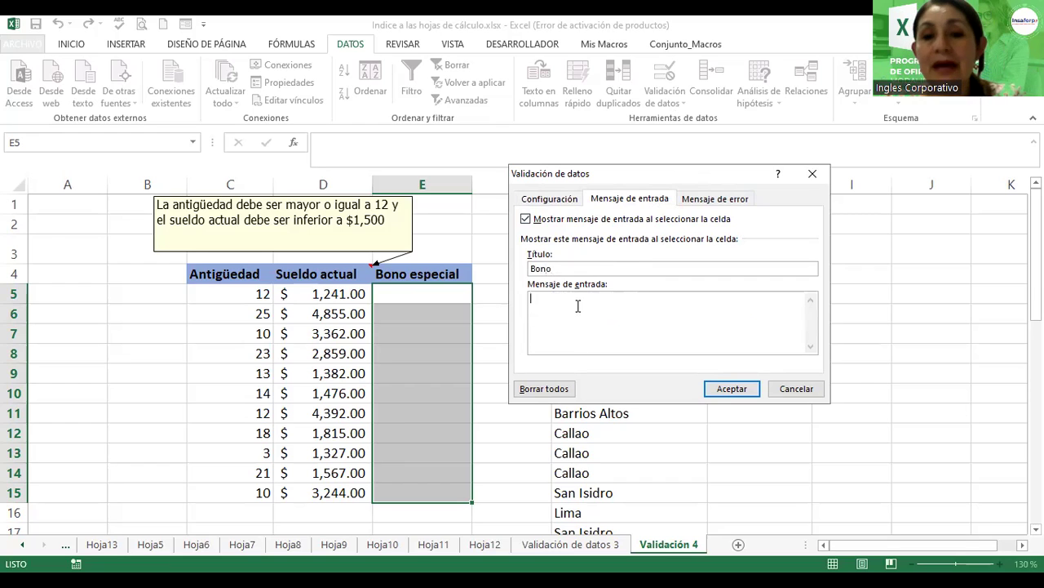
pyautogui.write('Espe')
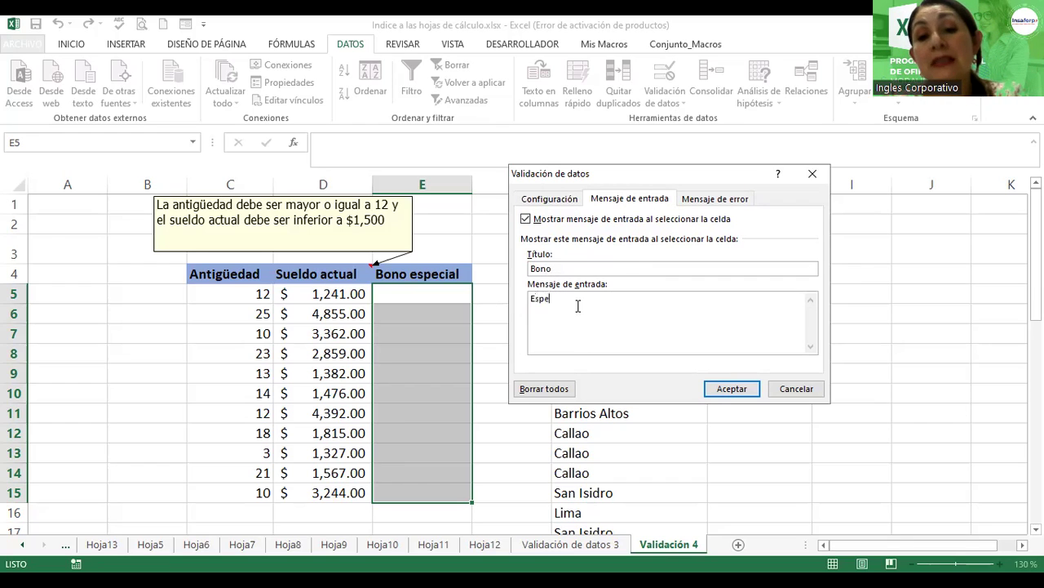
pyautogui.write('ifique.bono')
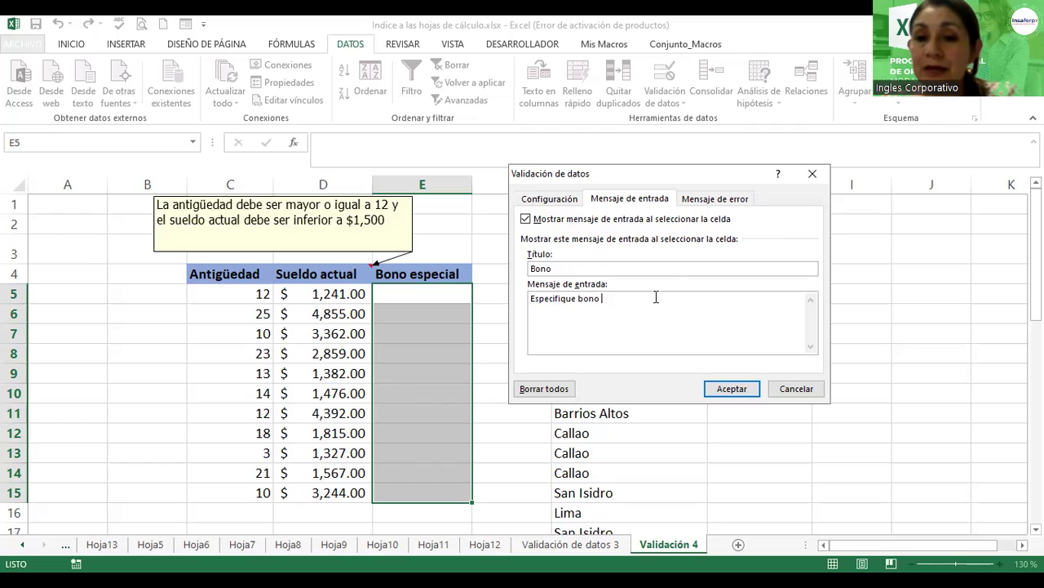
# Add a Detener error alert titled 'Error' reading 'No aplica para el bono.', then accept the validation.
pyautogui.click(700, 200)
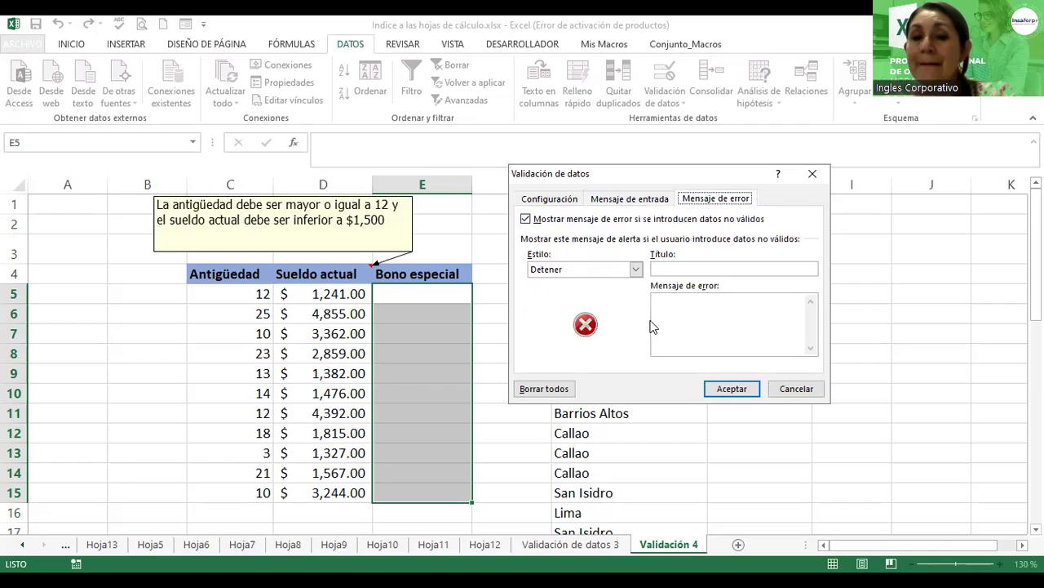
pyautogui.click(707, 268)
pyautogui.write('rror')
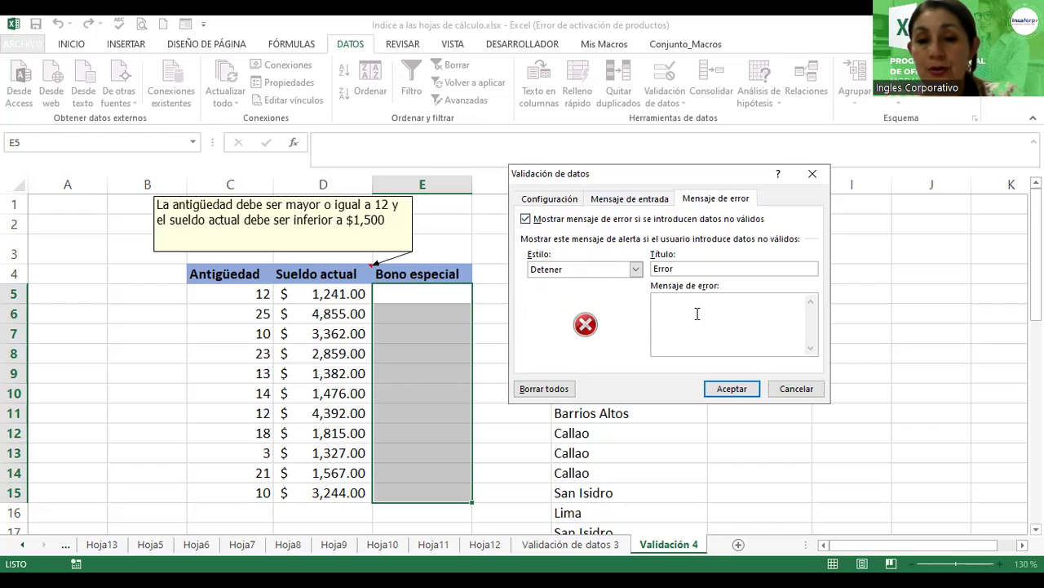
pyautogui.write('No aplica para el bono.')
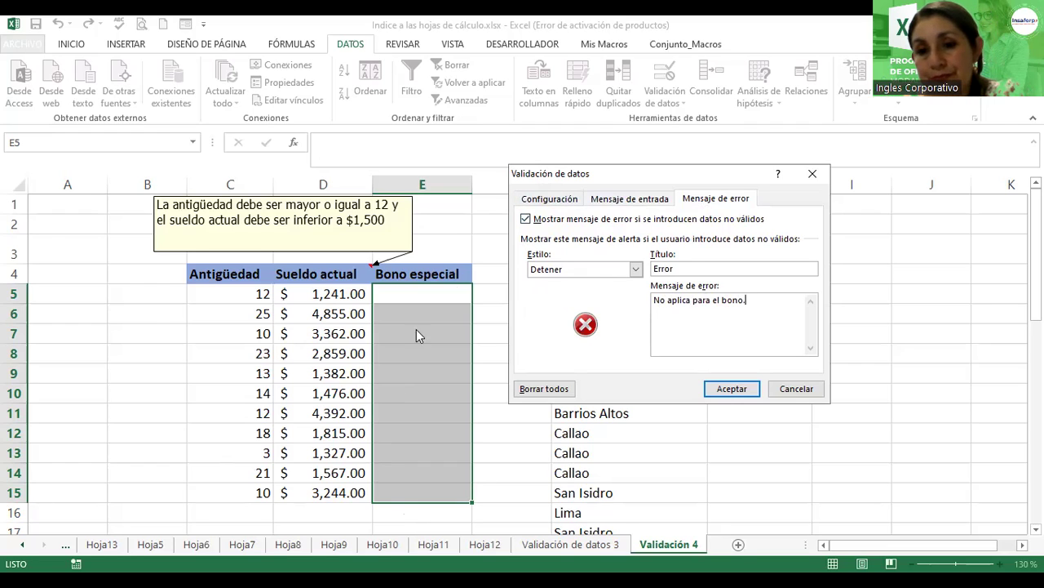
pyautogui.click(527, 203)
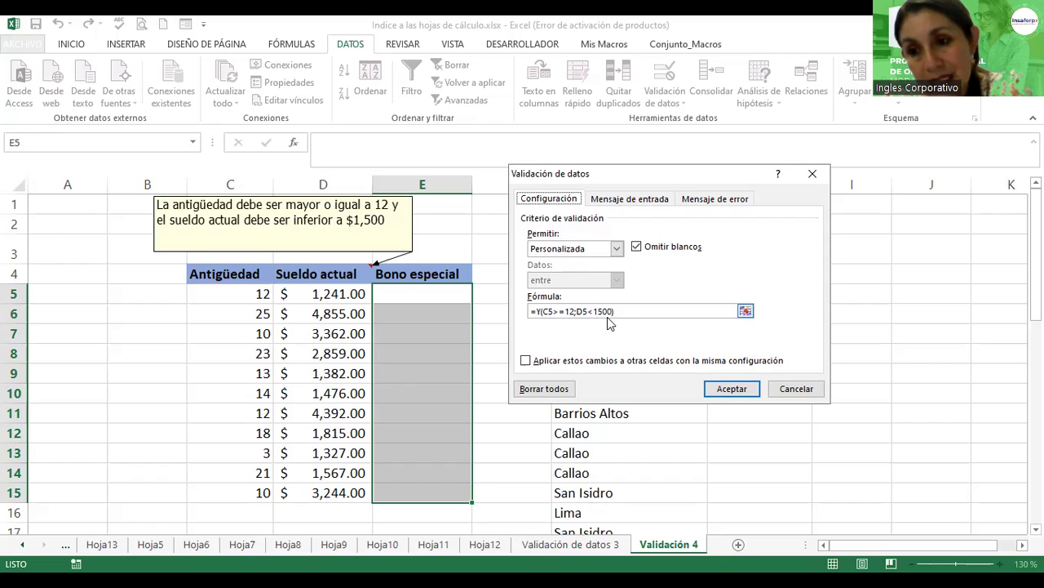
pyautogui.click(716, 390)
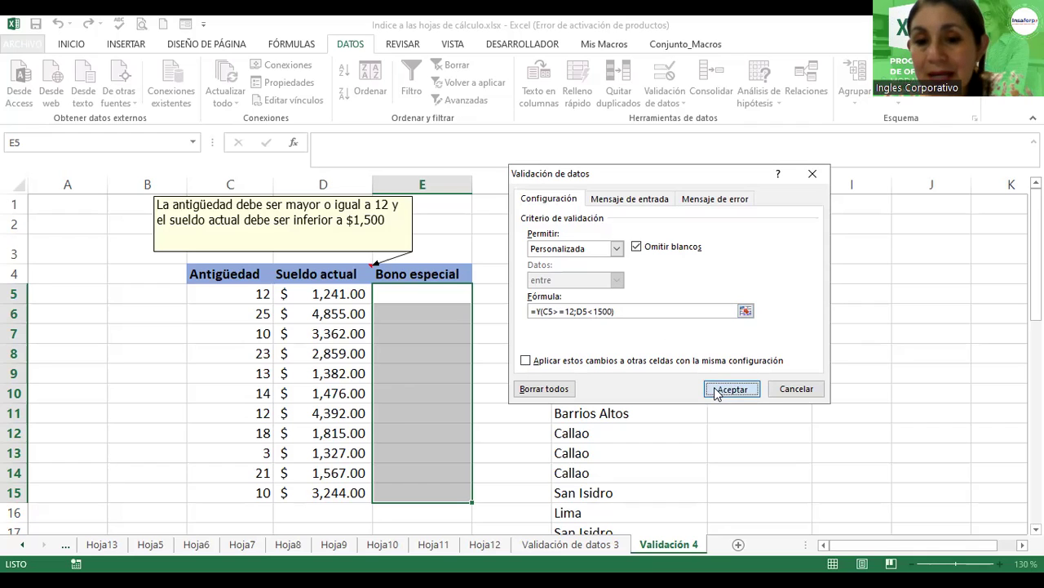
# Check that the Bono input message appears on the column E bonus cells.
pyautogui.click(400, 307)
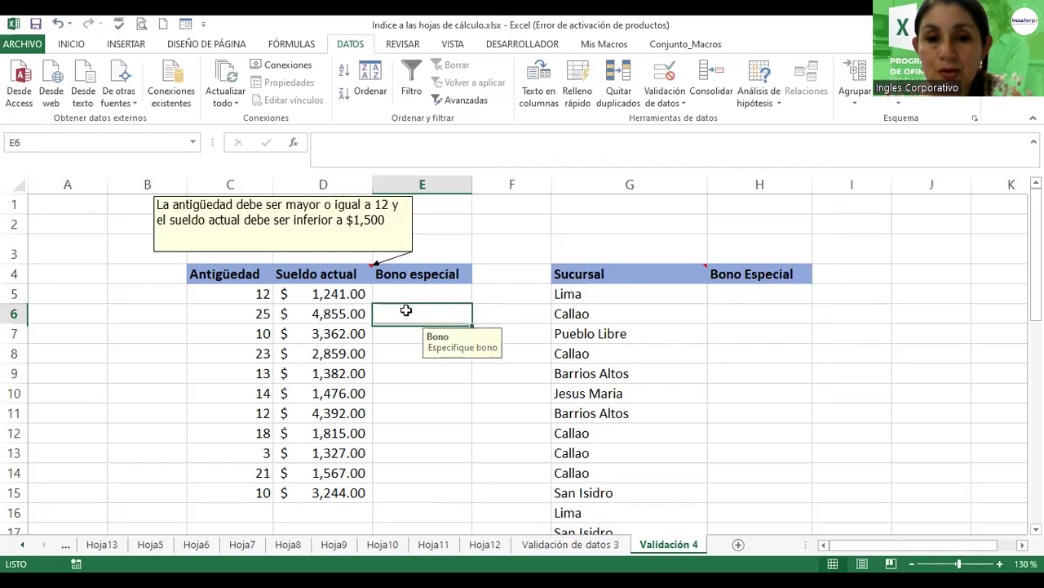
pyautogui.click(405, 291)
pyautogui.press('Return')
pyautogui.press('Return')
pyautogui.press('Return')
pyautogui.press('Return')
pyautogui.press('Return')
pyautogui.press('Return')
pyautogui.press('Return')
pyautogui.press('Up')
pyautogui.press('Up')
pyautogui.press('Up')
pyautogui.press('Up')
pyautogui.press('Up')
pyautogui.press('Up')
pyautogui.press('Up')
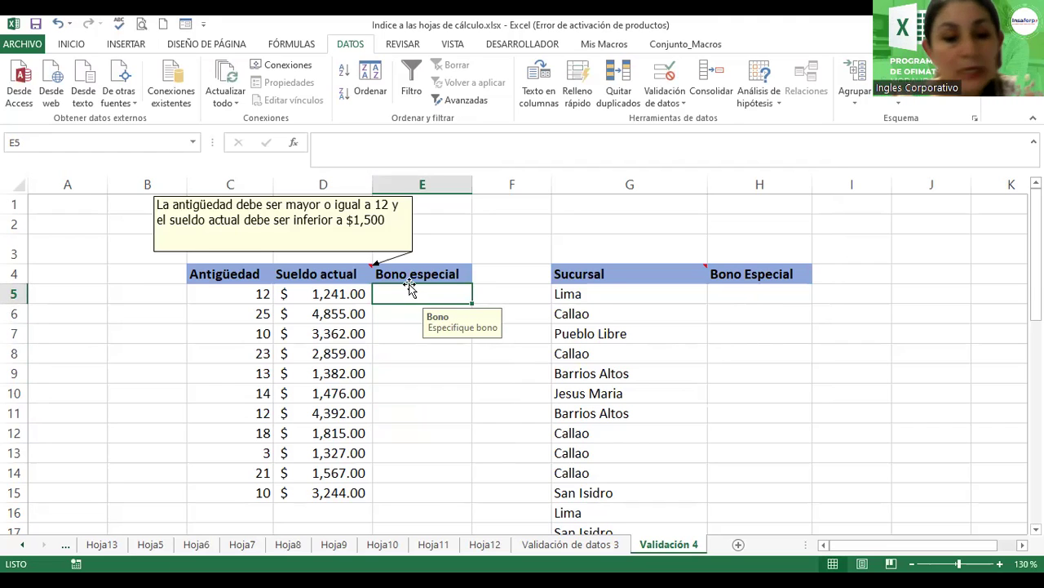
# Enter a bonus of 100 in E5 and try a bonus of 500 in E6.
pyautogui.write('100')
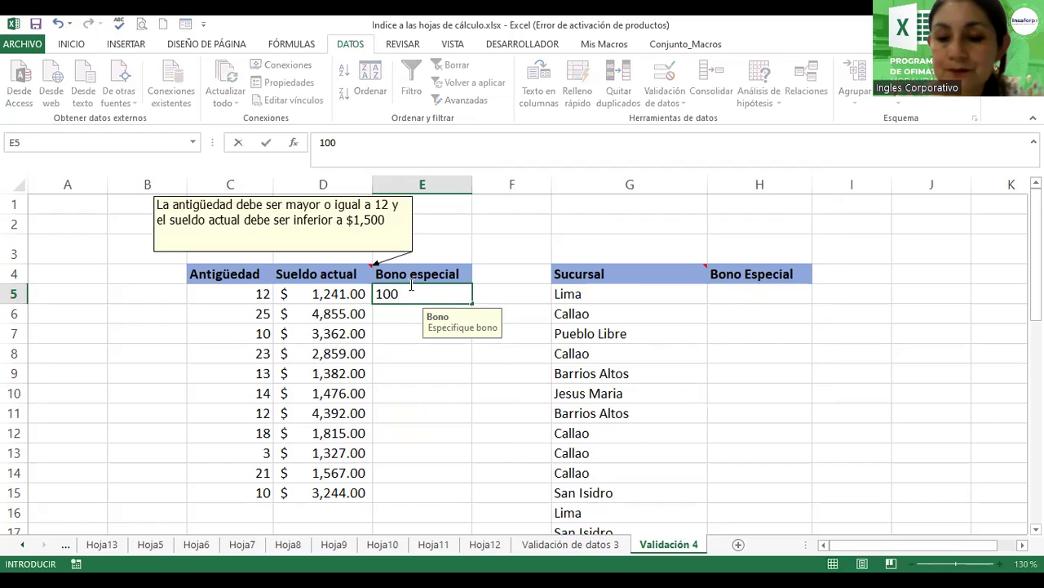
pyautogui.press('Return')
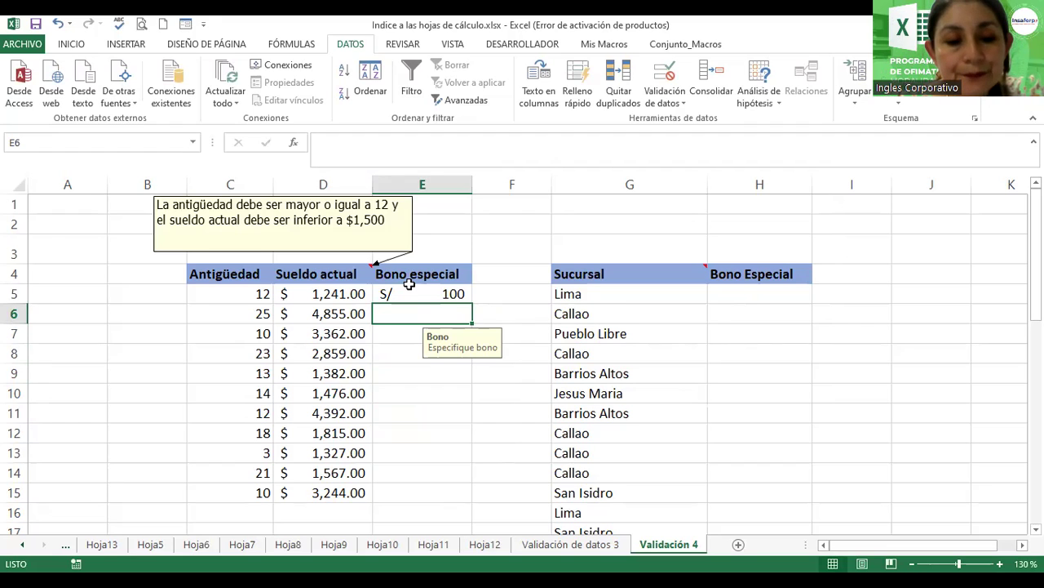
pyautogui.write('500')
pyautogui.press('Return')
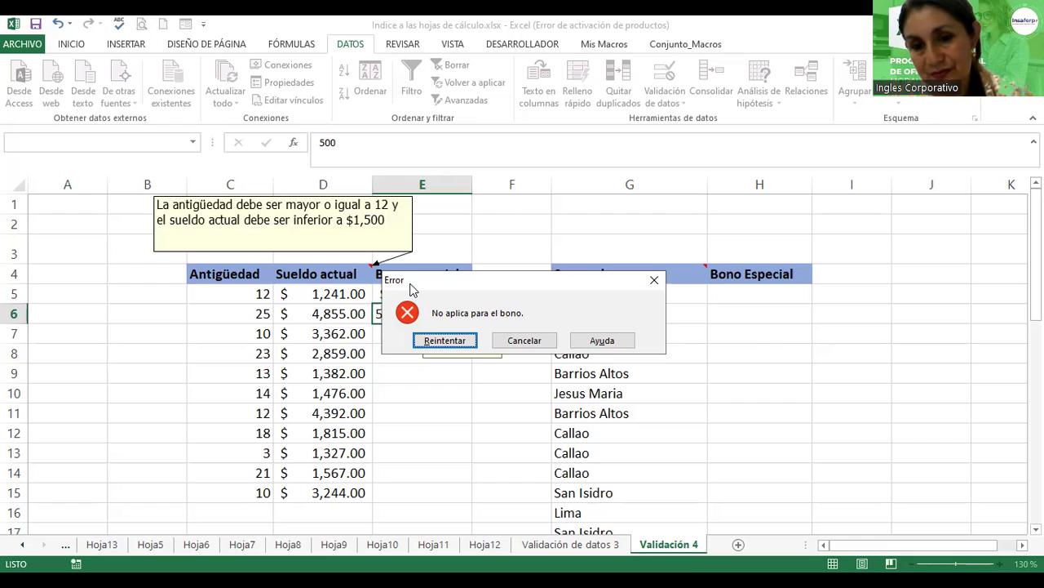
# Discard the rejected 500 in E6, then try 100 there and cancel its rejection.
pyautogui.press('Return')
pyautogui.press('BackSpace')
pyautogui.press('Return')
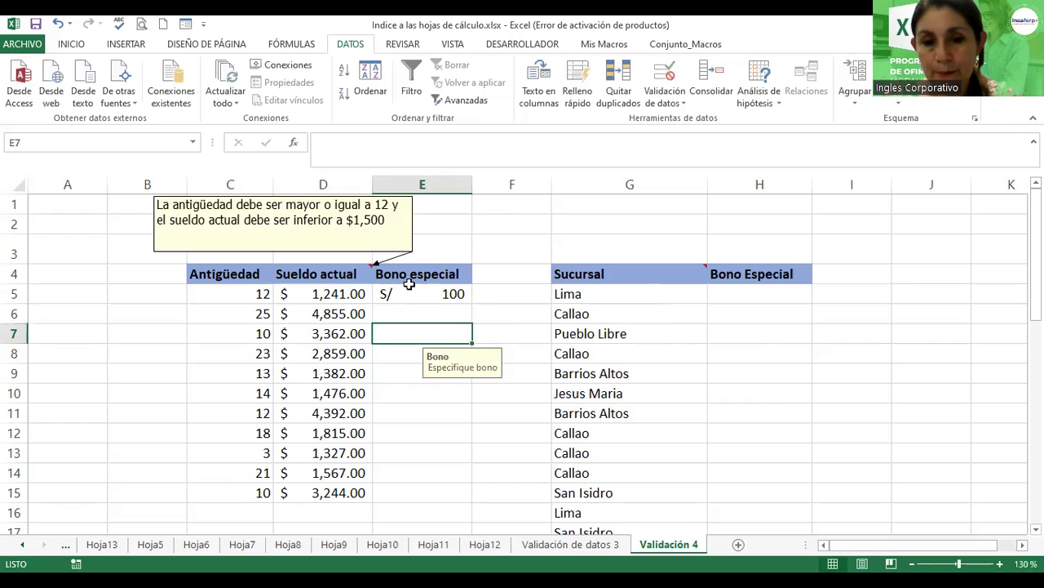
pyautogui.press('Up')
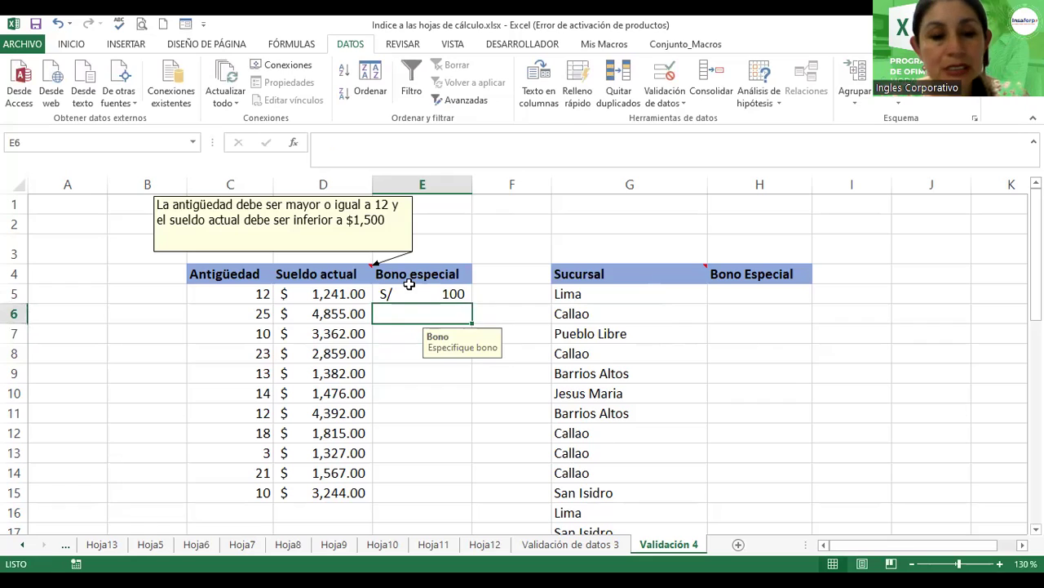
pyautogui.write('100')
pyautogui.press('Return')
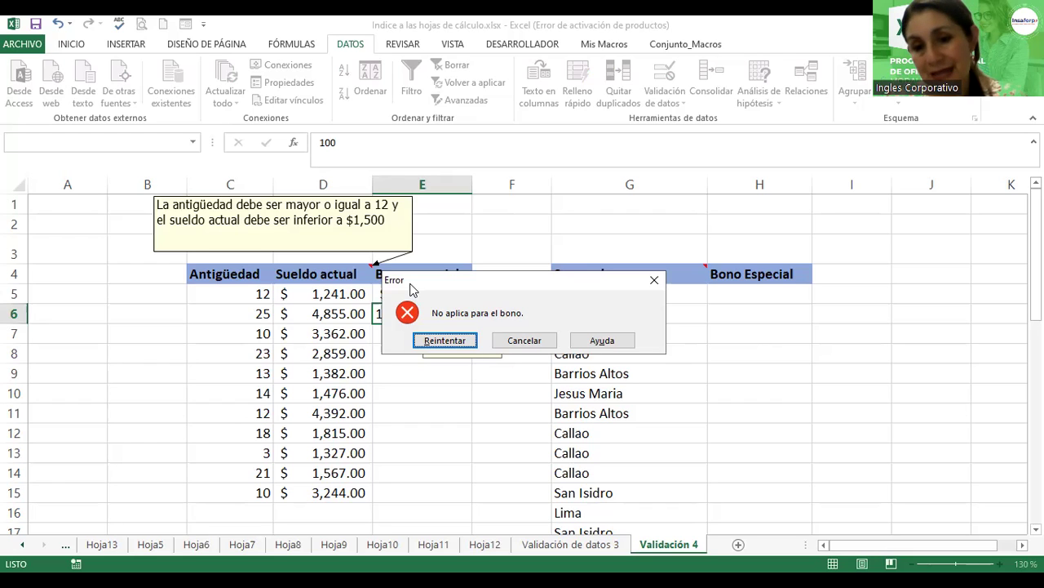
pyautogui.press('Tab')
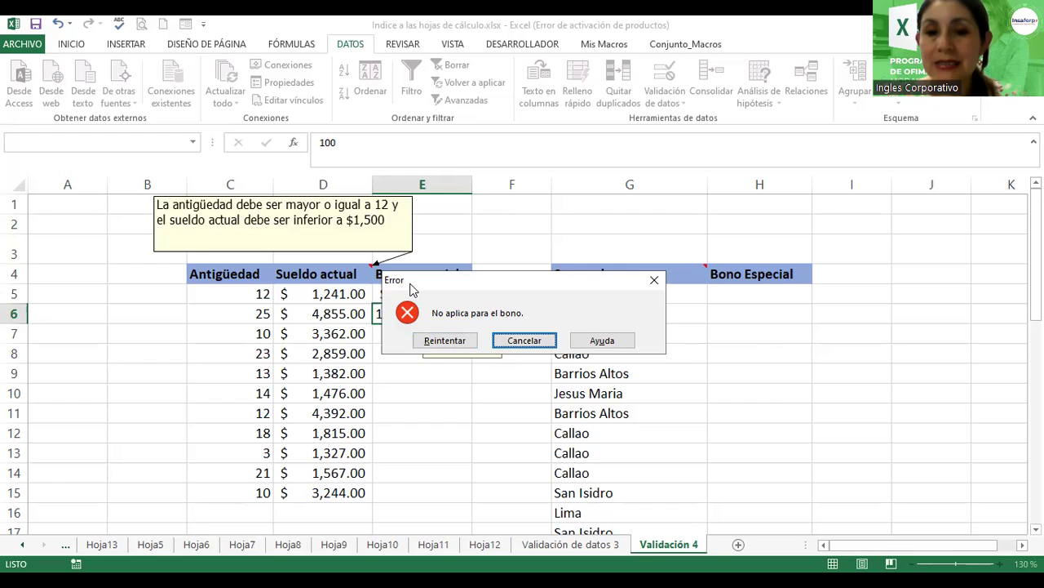
pyautogui.press('Return')
pyautogui.press('Return')
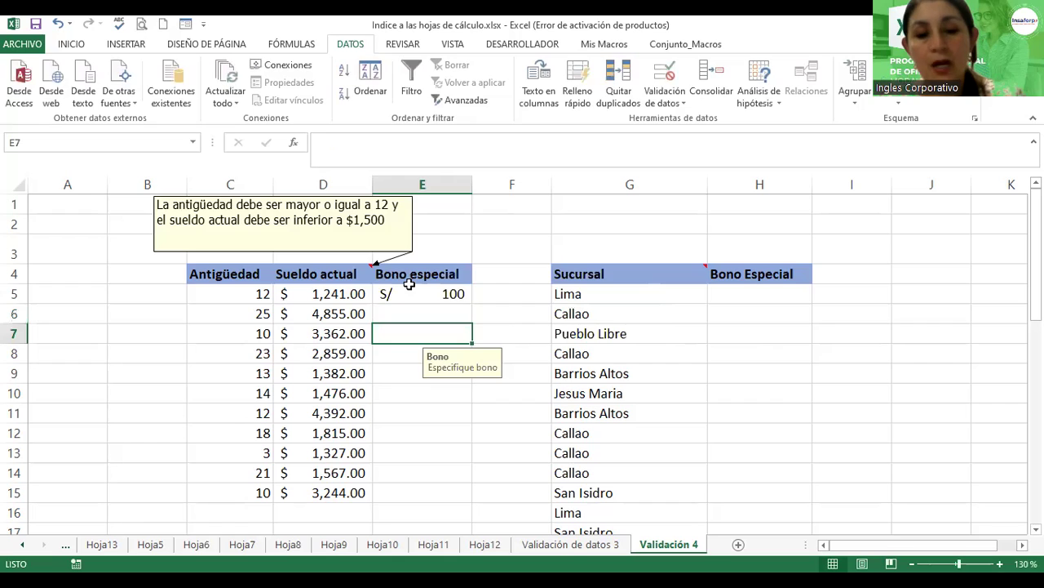
# Try bonuses of 400 in E7 and 700 in E8, cancelling both rejections.
pyautogui.write('400')
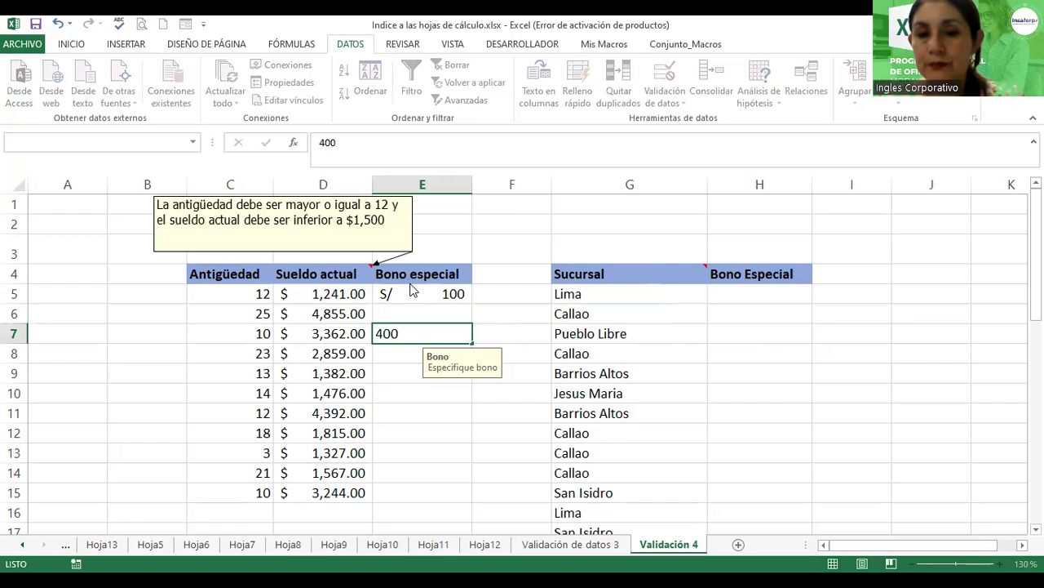
pyautogui.press('Return')
pyautogui.press('Tab')
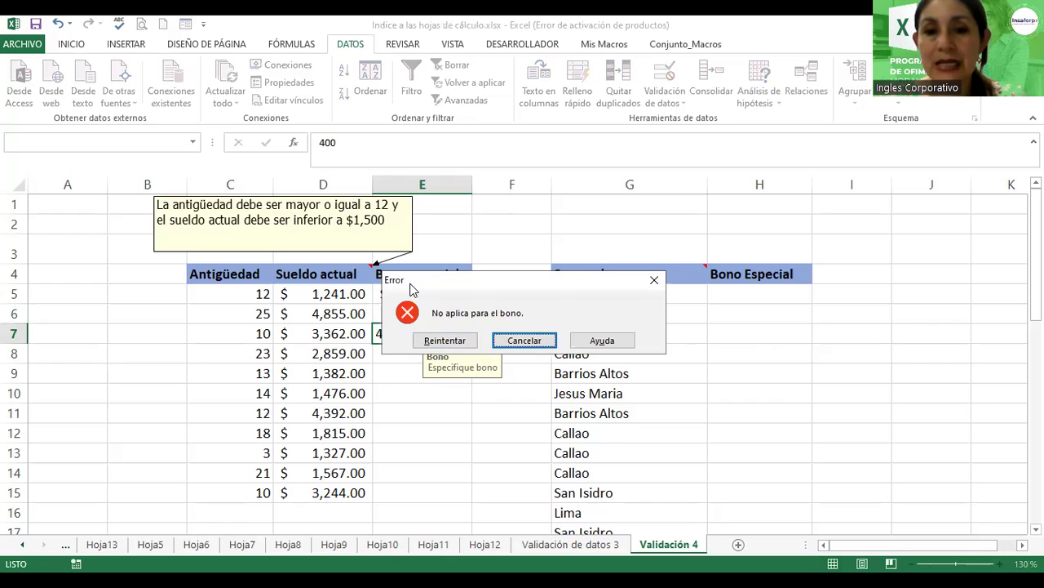
pyautogui.press('Return')
pyautogui.press('Return')
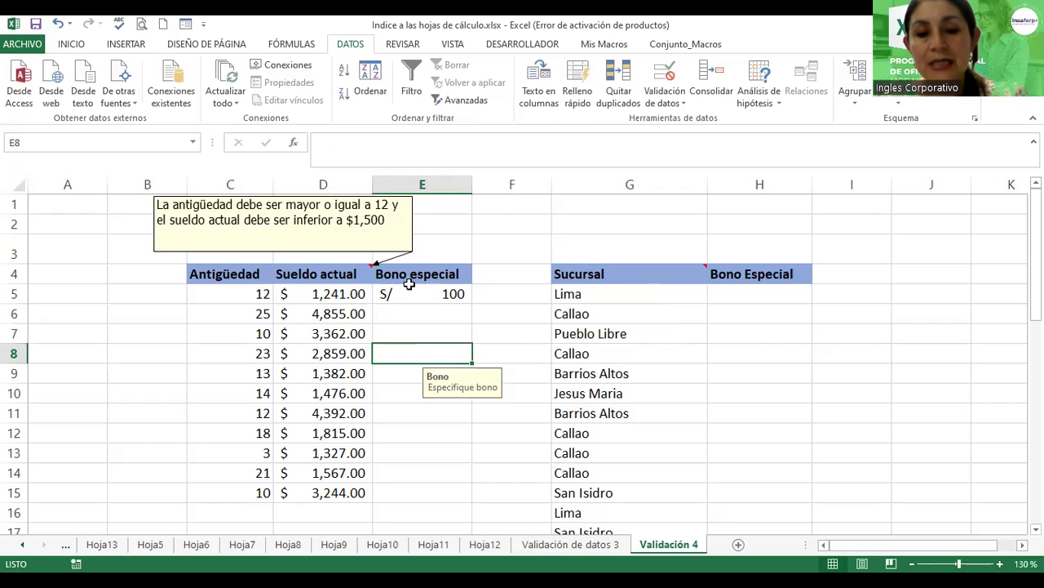
pyautogui.write('700')
pyautogui.press('Return')
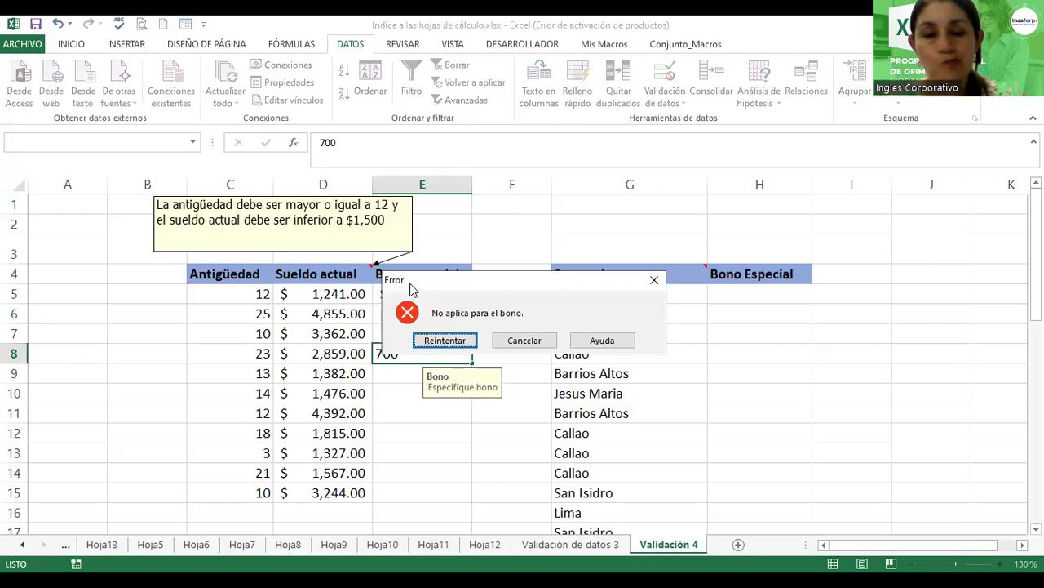
pyautogui.press('Tab')
pyautogui.press('Return')
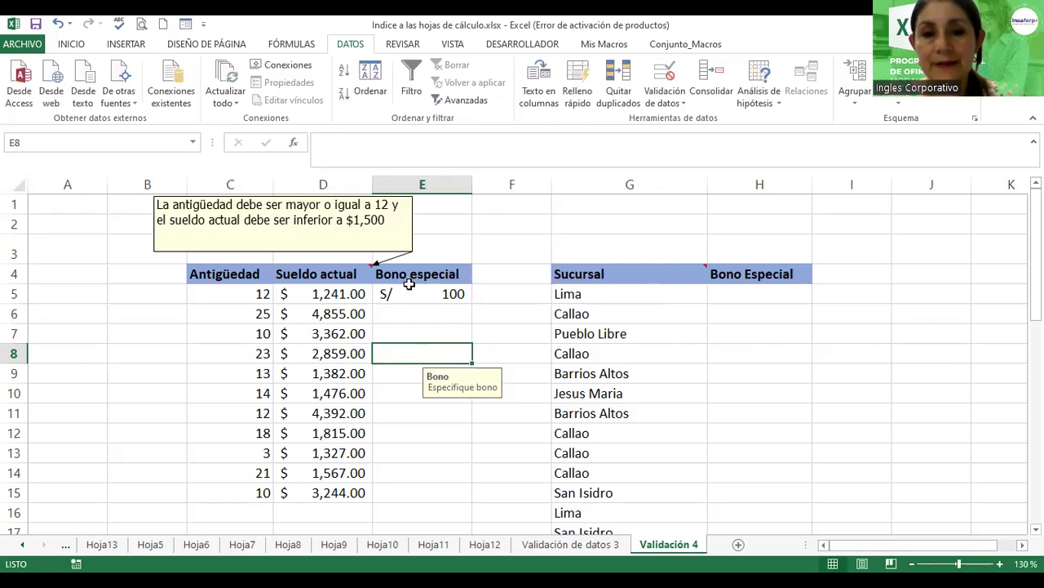
pyautogui.press('Return')
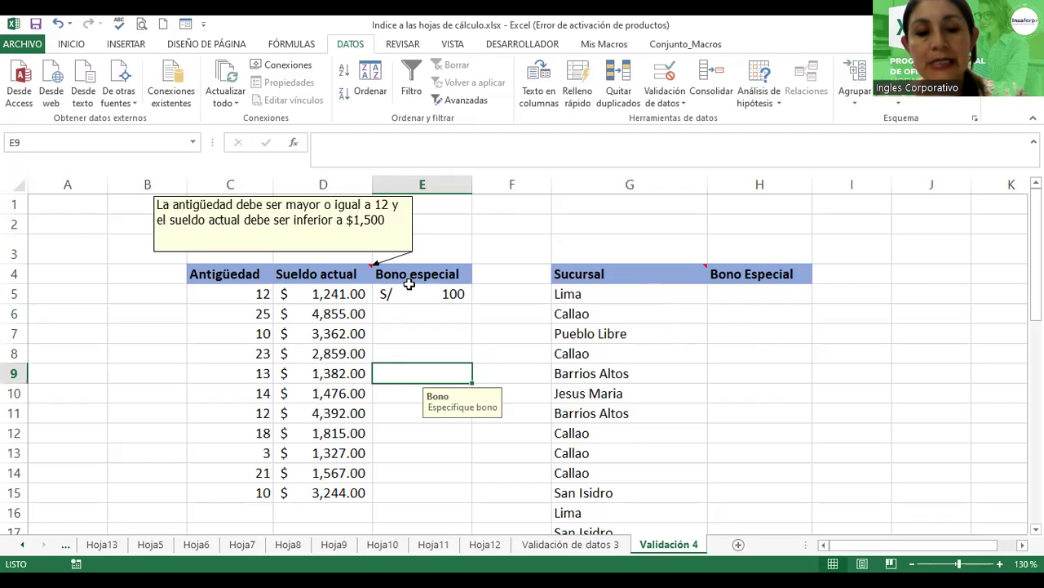
# Enter accepted bonuses 350 in E9 and 90 in E10, and cancel the rejected 50 in E11.
pyautogui.write('350')
pyautogui.press('Return')
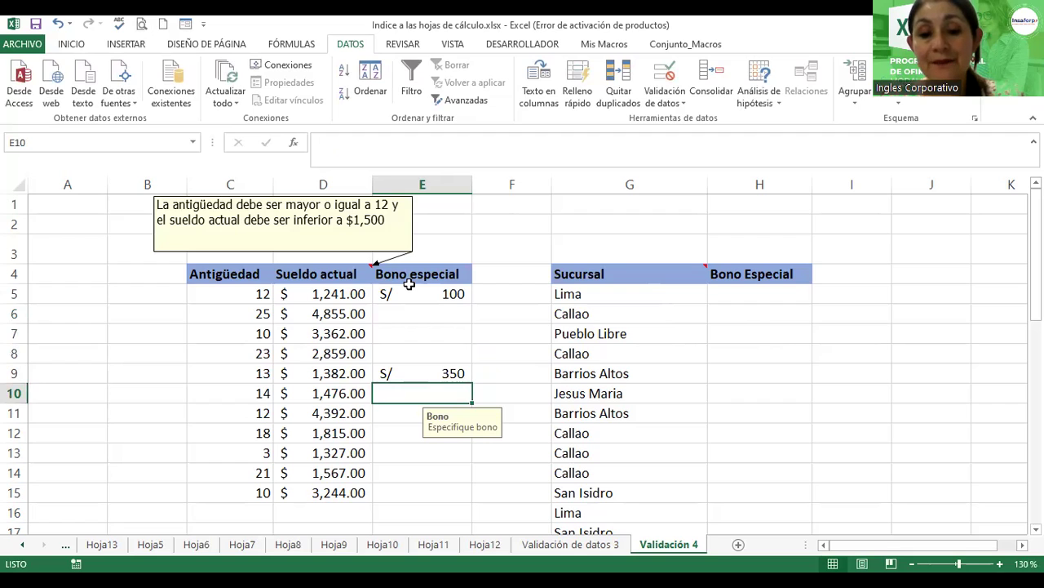
pyautogui.write('90')
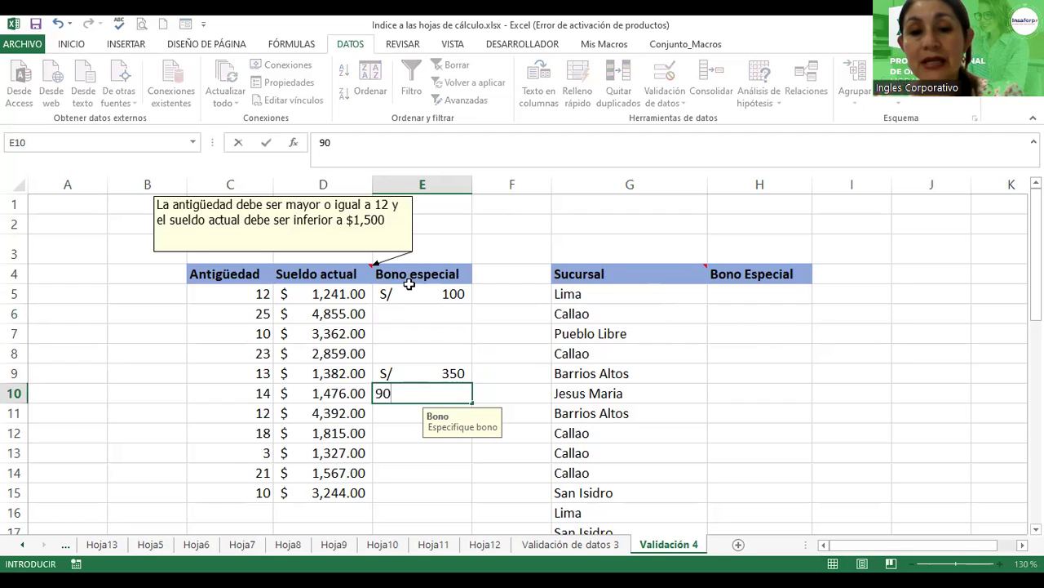
pyautogui.press('Return')
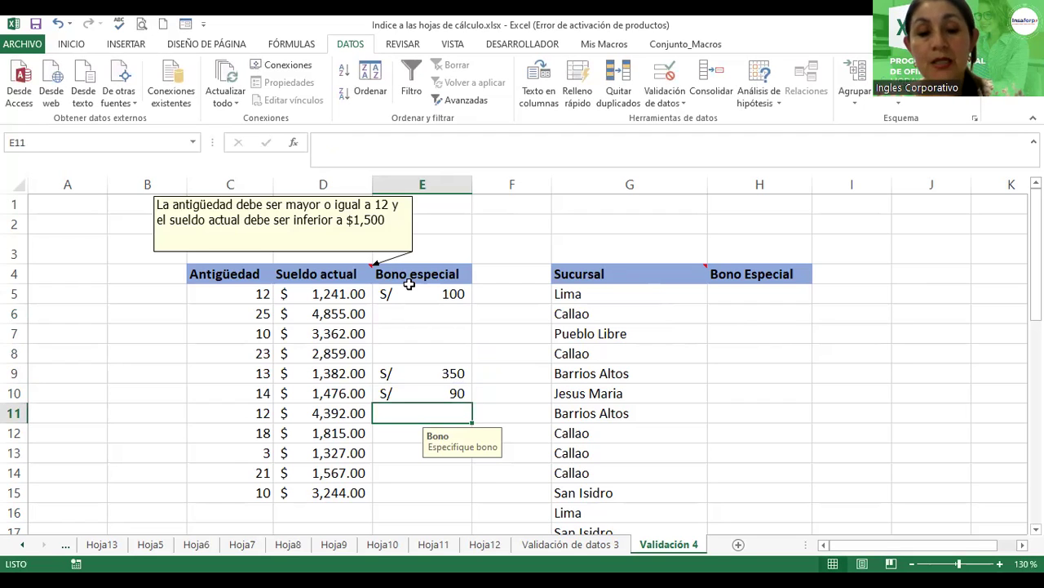
pyautogui.write('50')
pyautogui.press('Return')
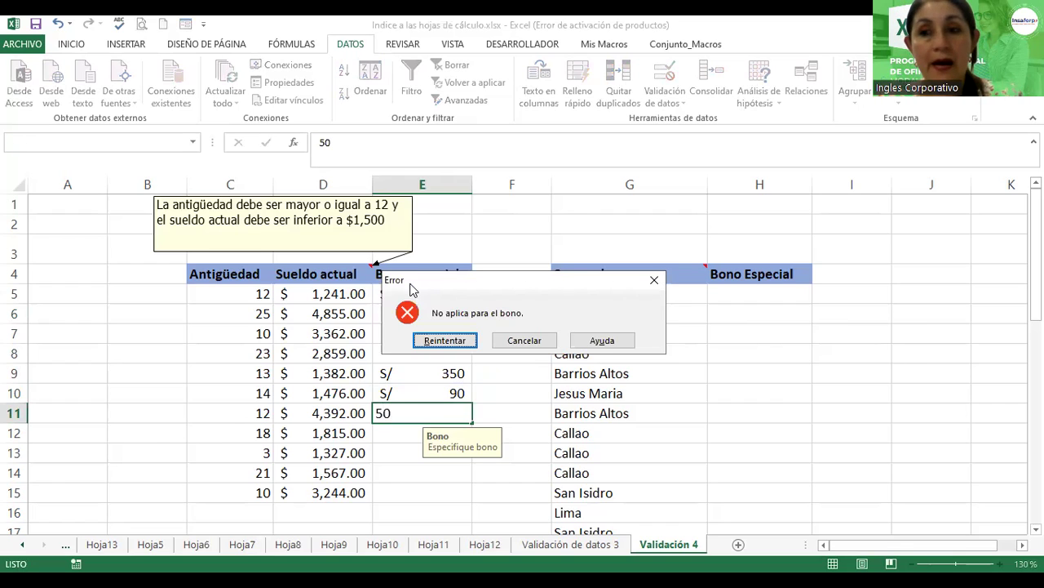
pyautogui.press('Tab')
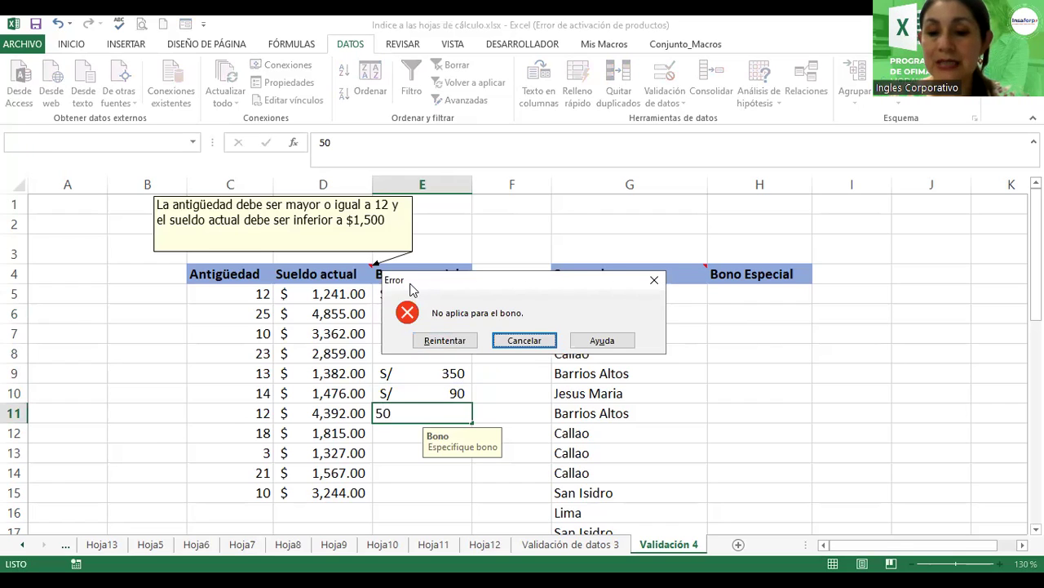
pyautogui.press('Return')
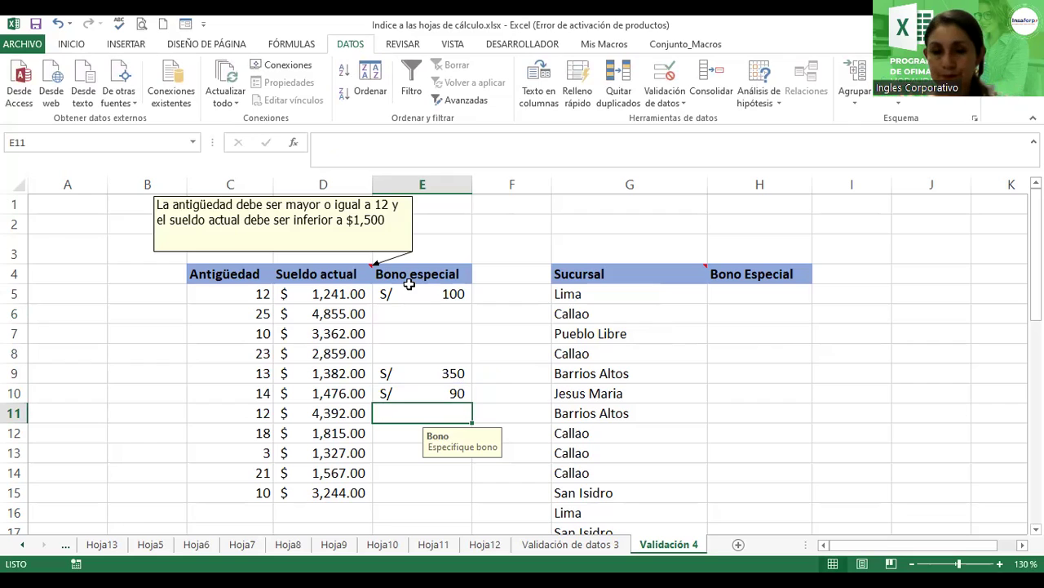
# Apply Contabilidad format to E5:E15, then check the Bono input message on lower bonus cells.
pyautogui.moveTo(412, 294); pyautogui.dragTo(411, 492)
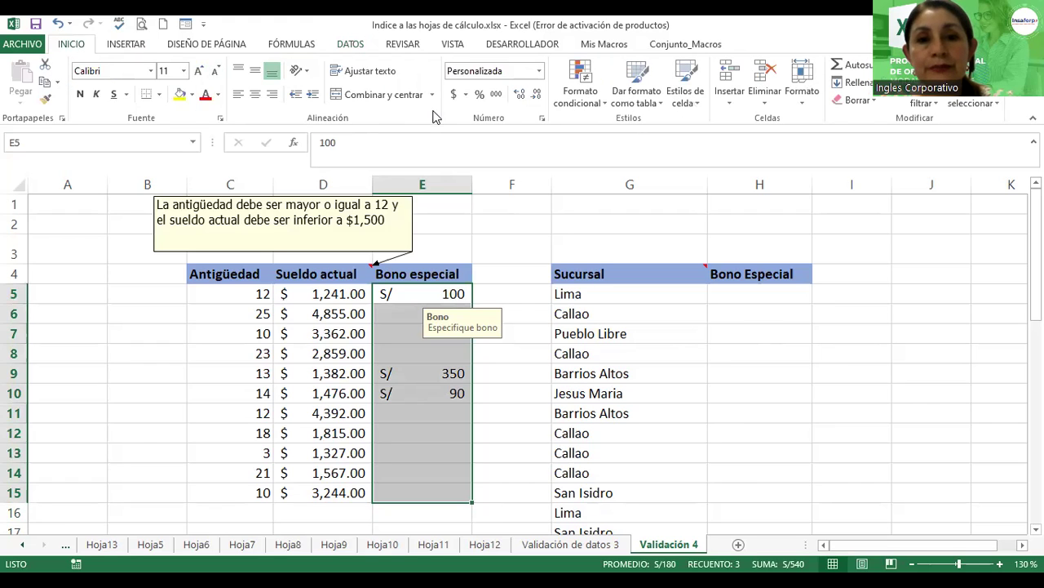
pyautogui.click(454, 94)
pyautogui.click(510, 369)
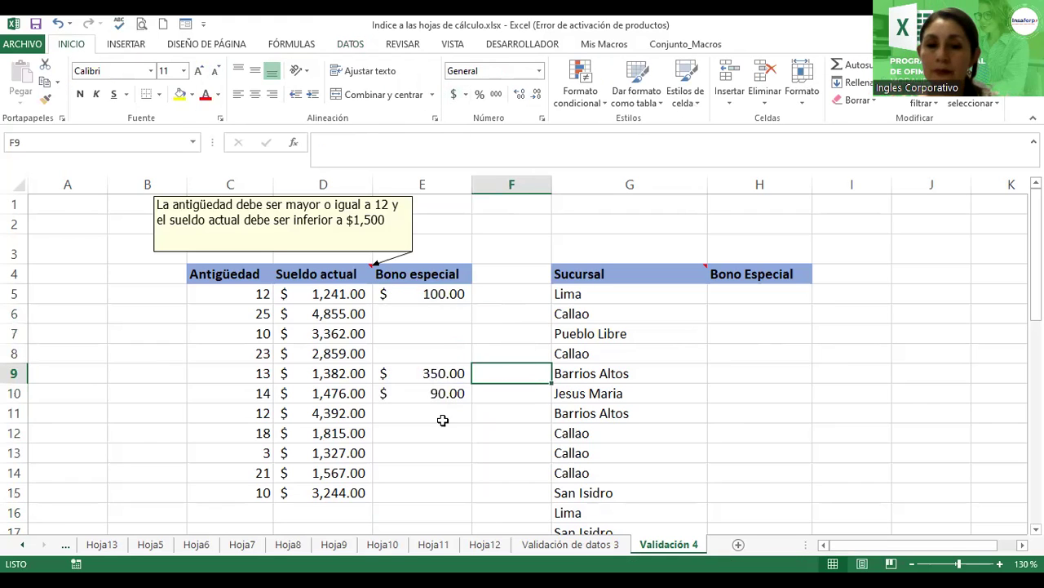
pyautogui.click(418, 410)
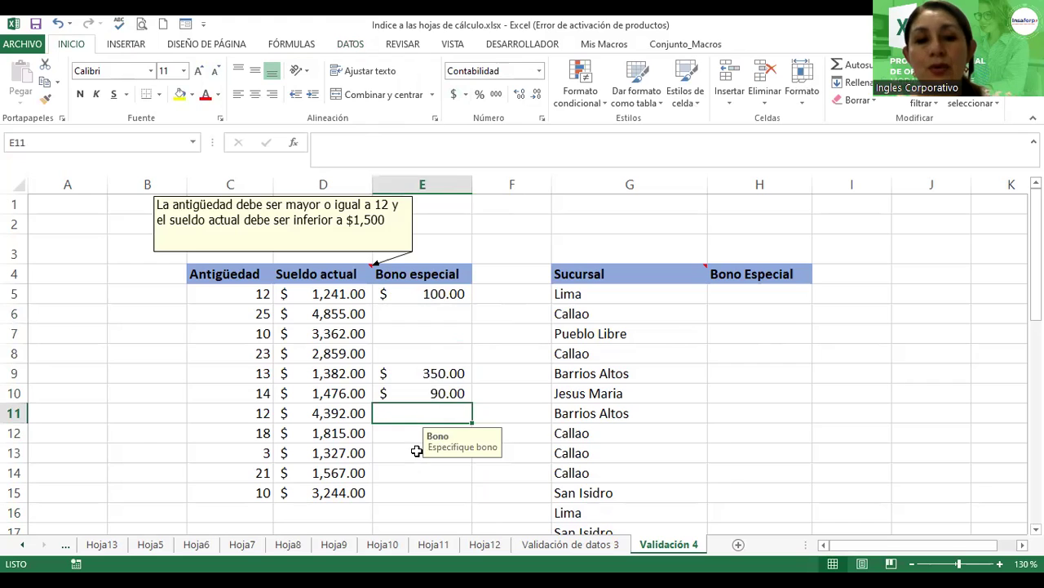
pyautogui.click(416, 451)
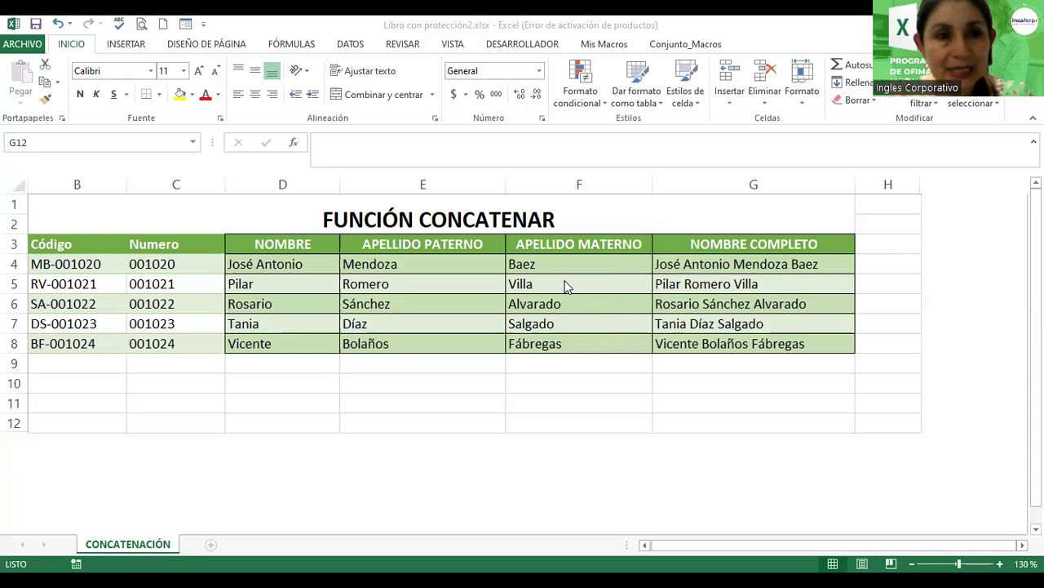
pyautogui.click(25, 45)
pyautogui.click(41, 196)
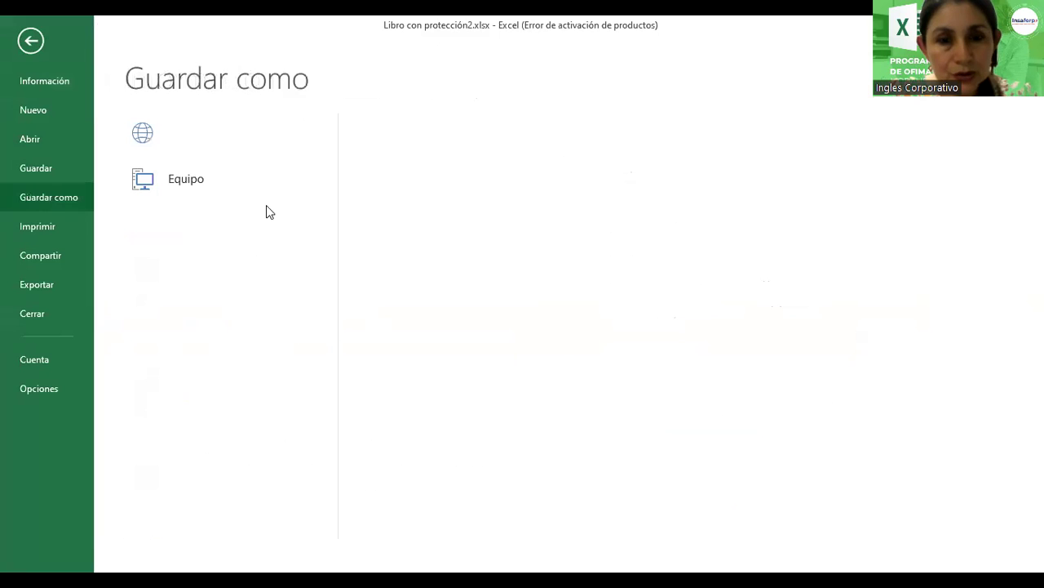
pyautogui.click(43, 84)
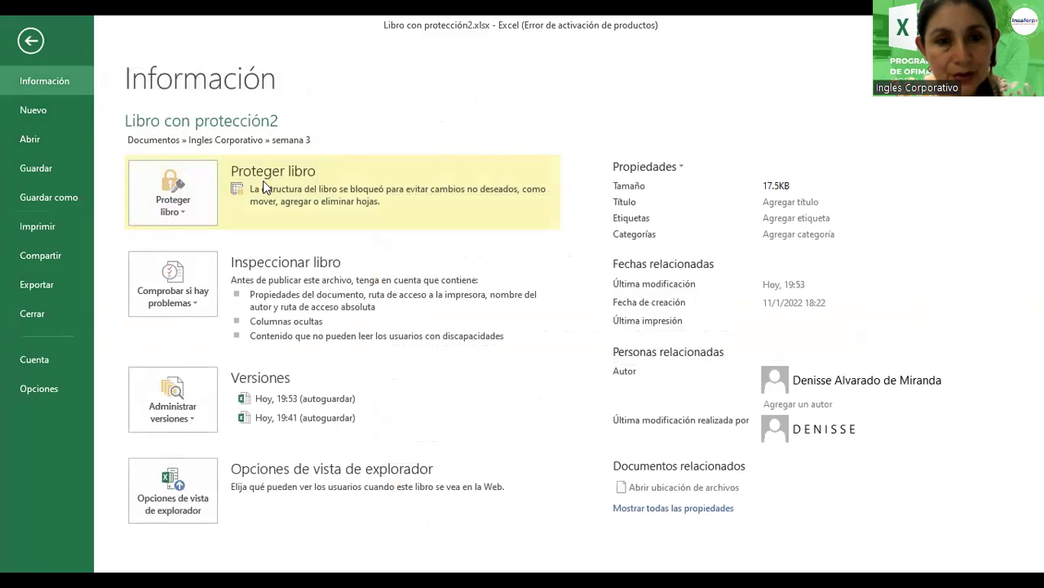
pyautogui.click(178, 206)
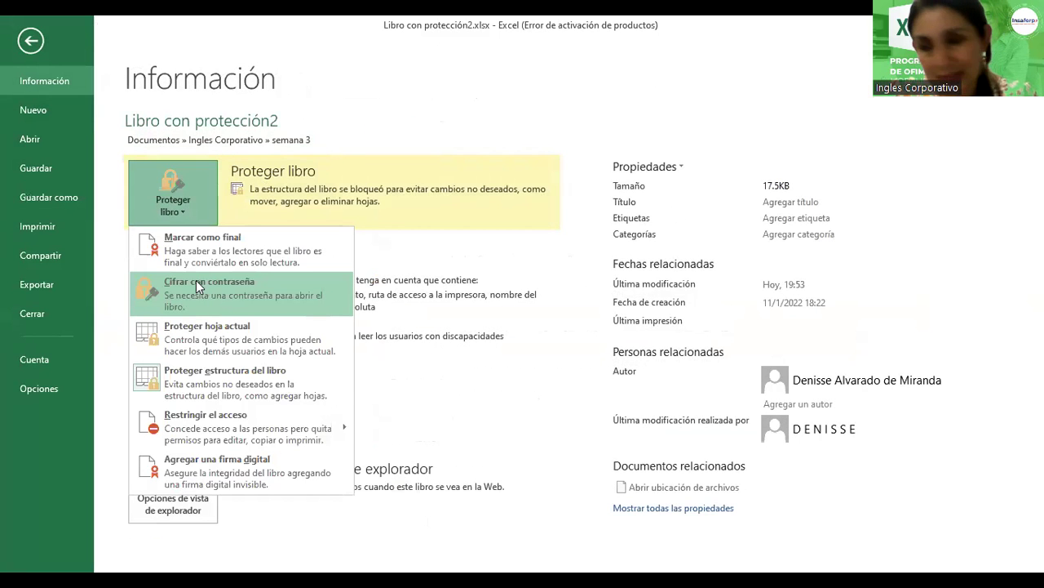
pyautogui.click(31, 42)
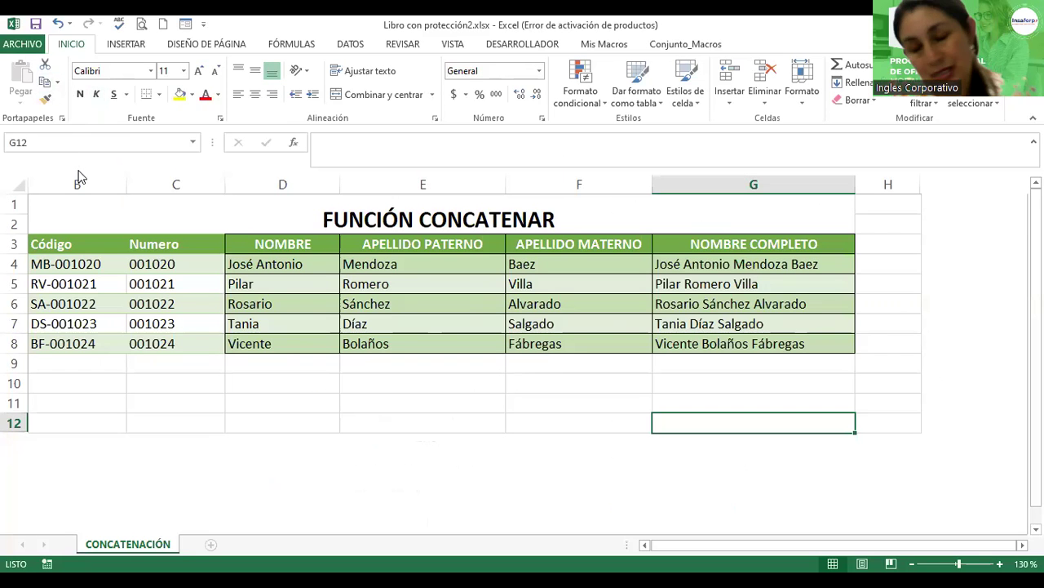